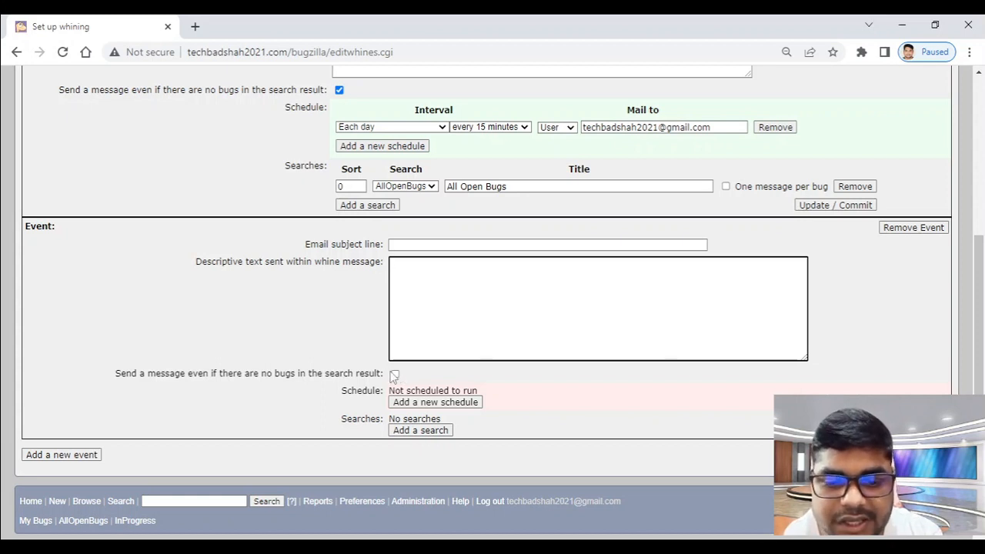
# Step: Add a schedule to the blank second event and set its interval to Monday through Friday
pyautogui.click(428, 407)
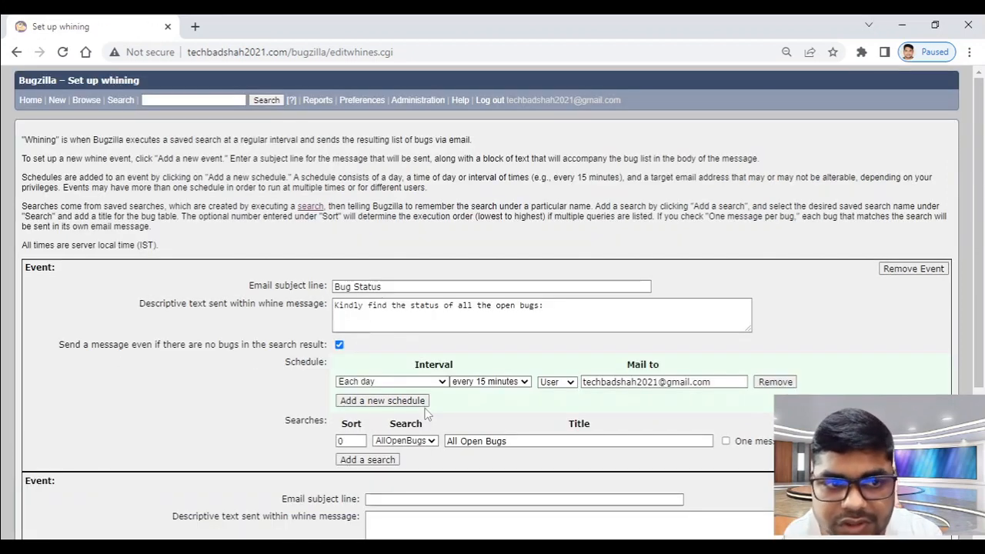
pyautogui.scroll(-3, 428, 415)
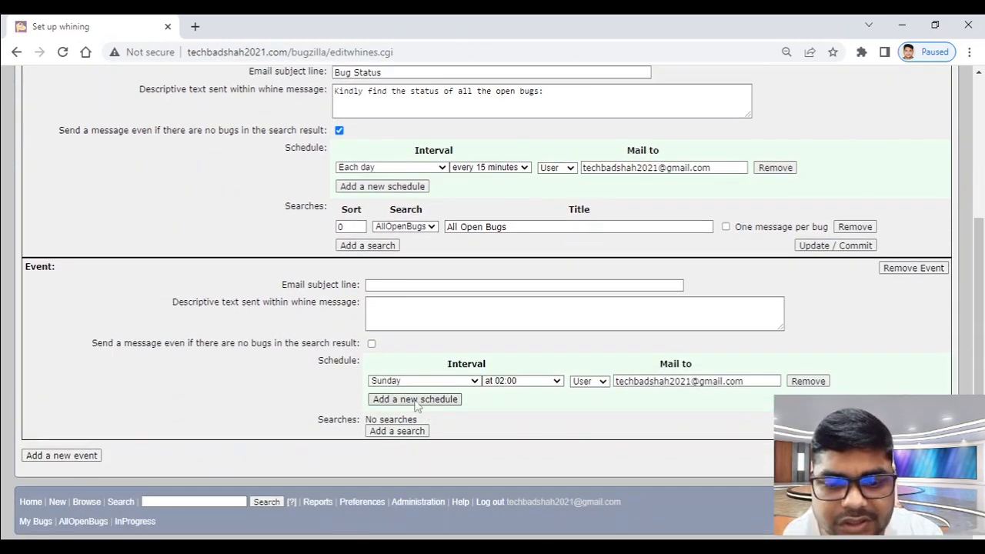
pyautogui.click(415, 381)
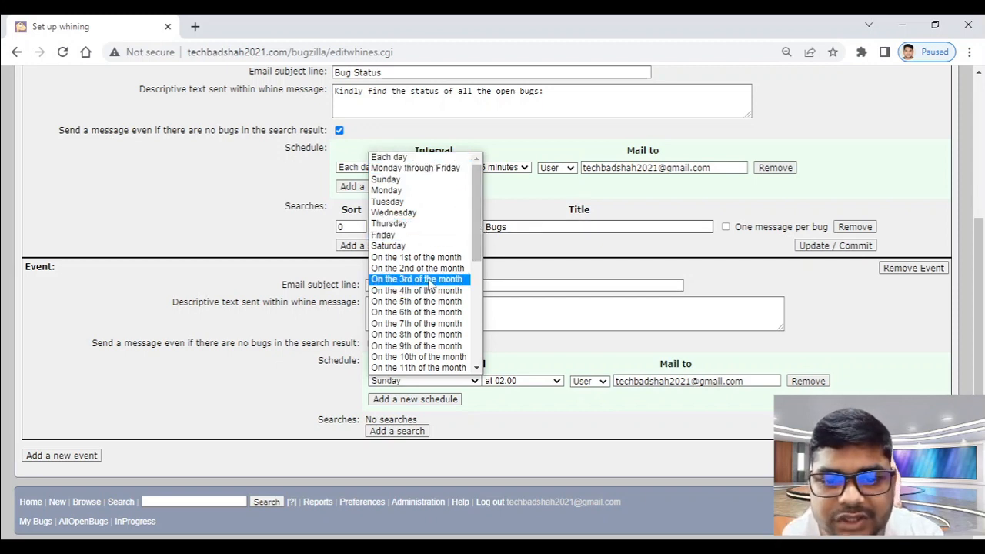
pyautogui.scroll(-5, 426, 294)
pyautogui.scroll(5, 427, 291)
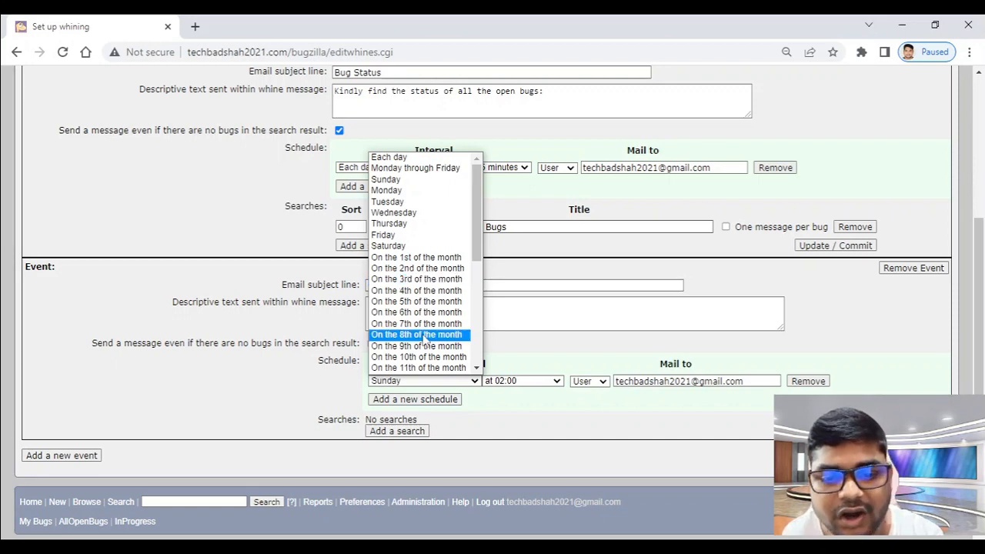
pyautogui.scroll(-4, 428, 231)
pyautogui.scroll(4, 427, 200)
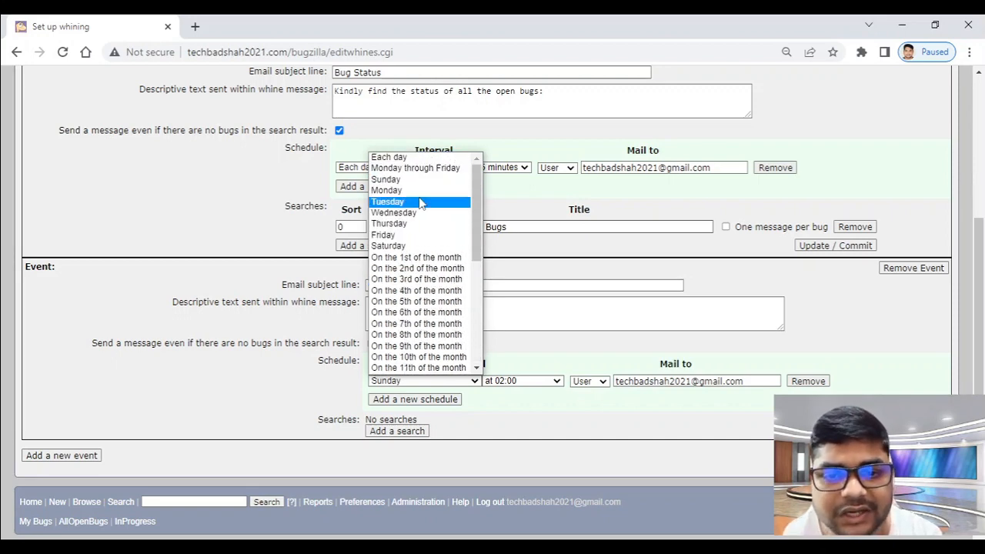
pyautogui.click(438, 167)
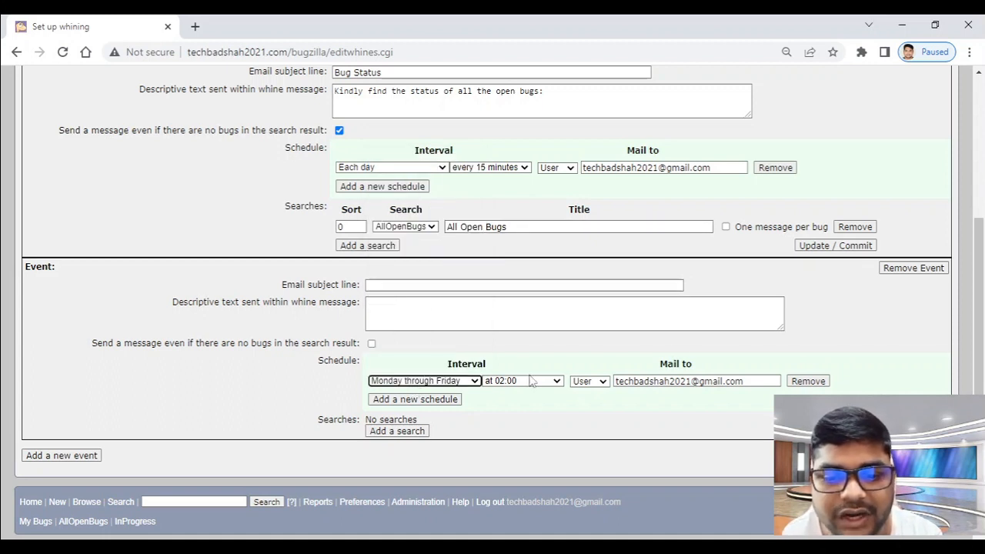
pyautogui.click(554, 381)
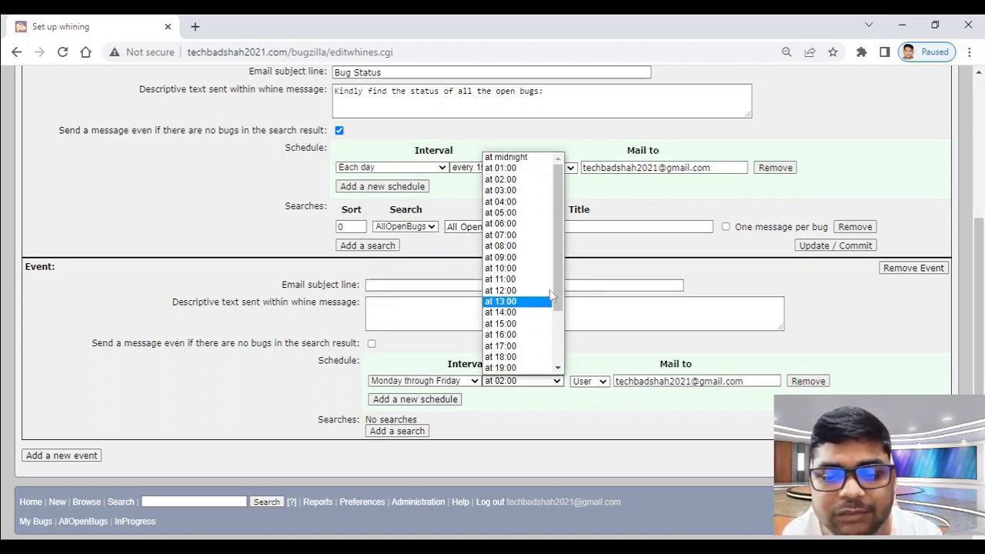
pyautogui.click(678, 452)
# Step: Set the recipient type of the second event's schedule to Group
pyautogui.click(590, 379)
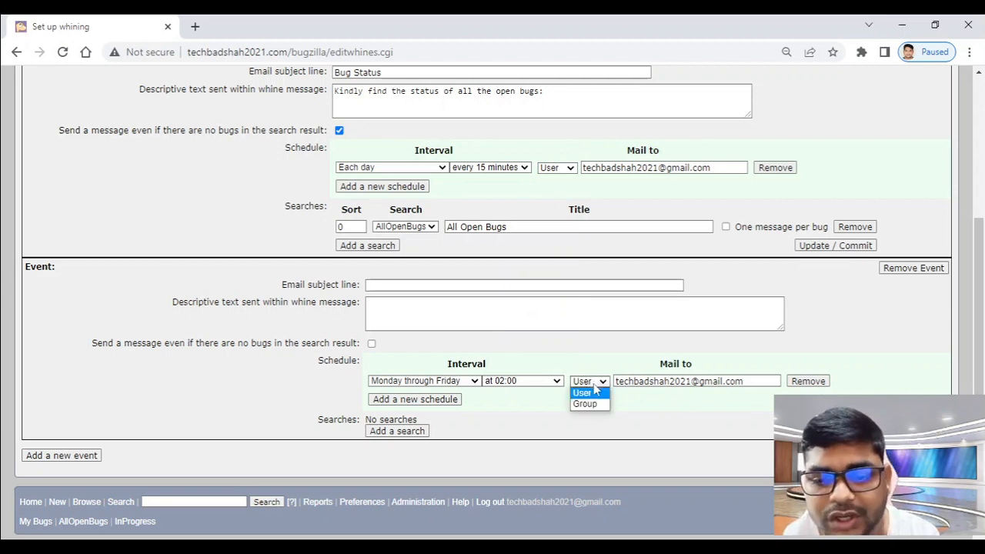
pyautogui.click(593, 393)
pyautogui.moveTo(758, 382); pyautogui.dragTo(613, 378)
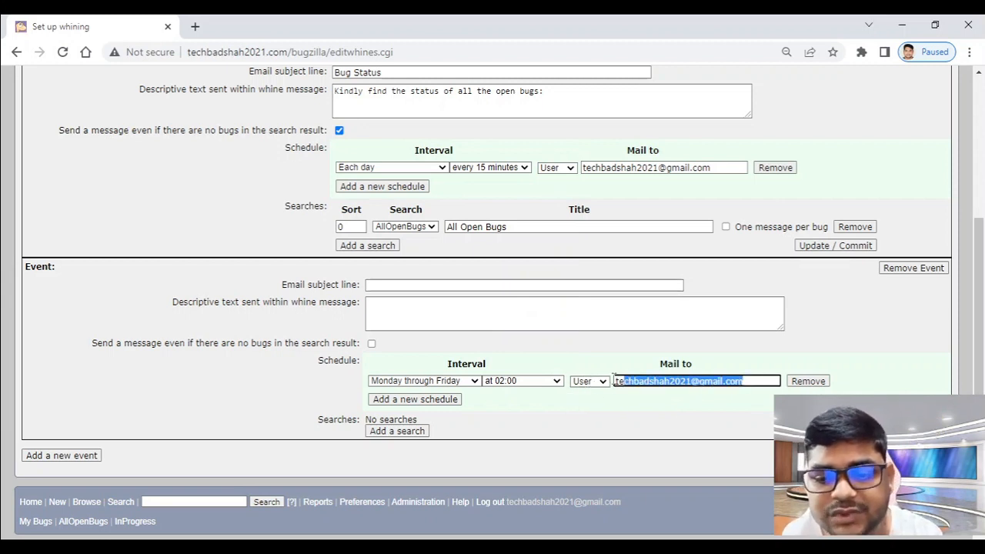
pyautogui.click(644, 421)
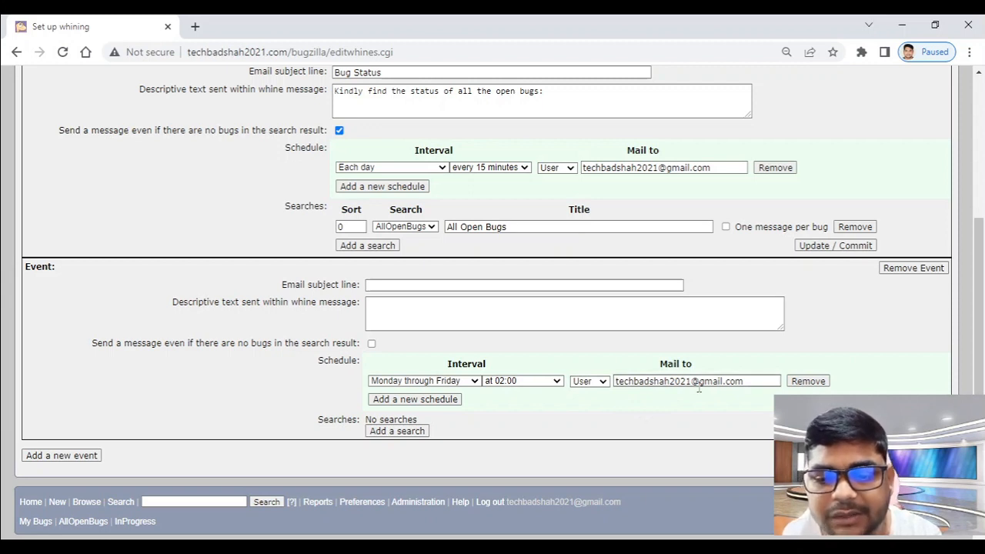
pyautogui.click(589, 381)
pyautogui.click(587, 407)
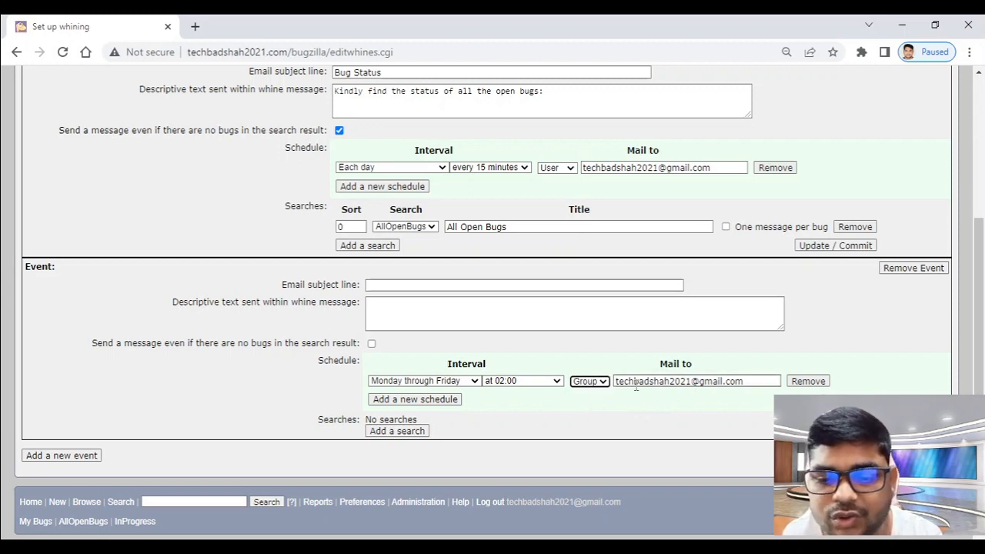
pyautogui.moveTo(756, 382); pyautogui.dragTo(600, 391)
pyautogui.click(624, 402)
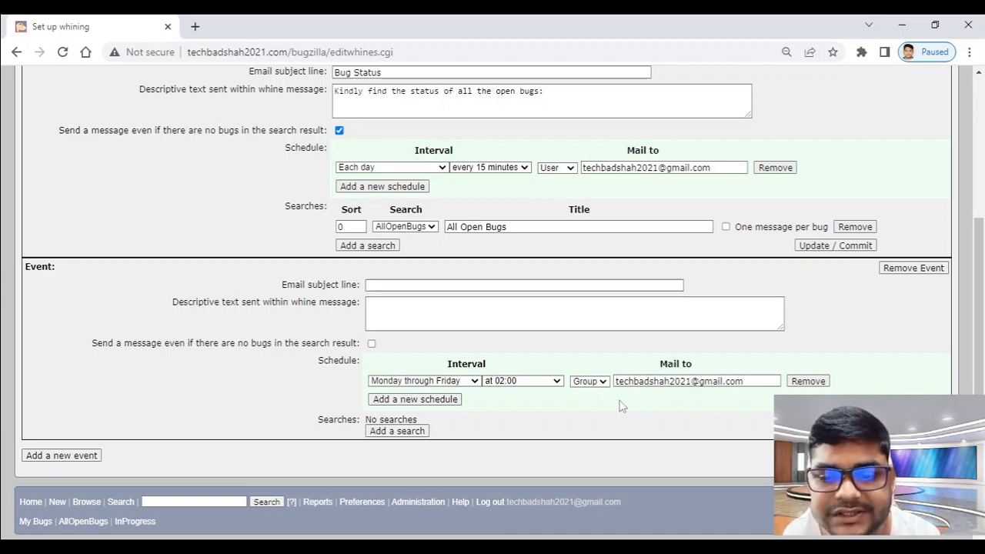
# Step: Remove the blank second event from the whining setup
pyautogui.scroll(1, 640, 403)
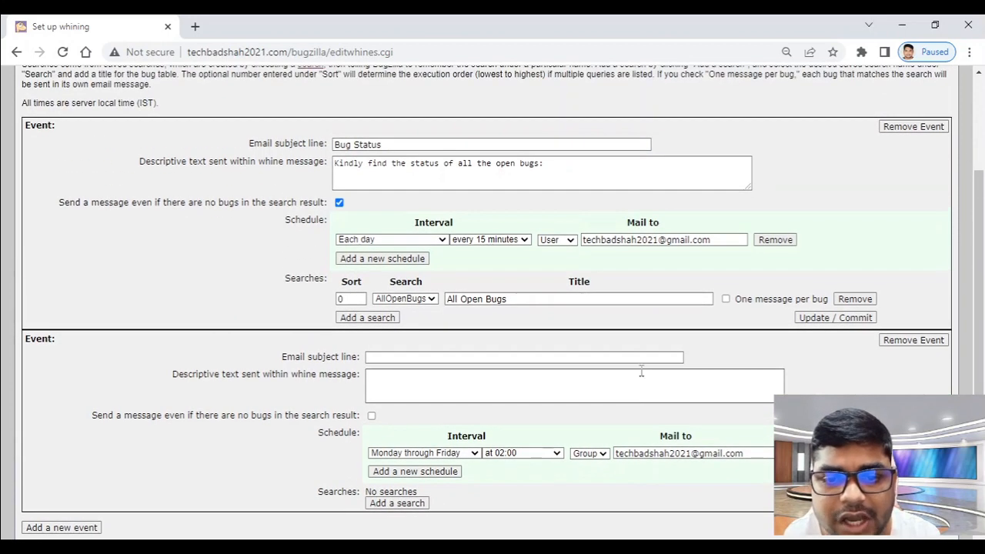
pyautogui.scroll(-1, 887, 331)
pyautogui.click(913, 268)
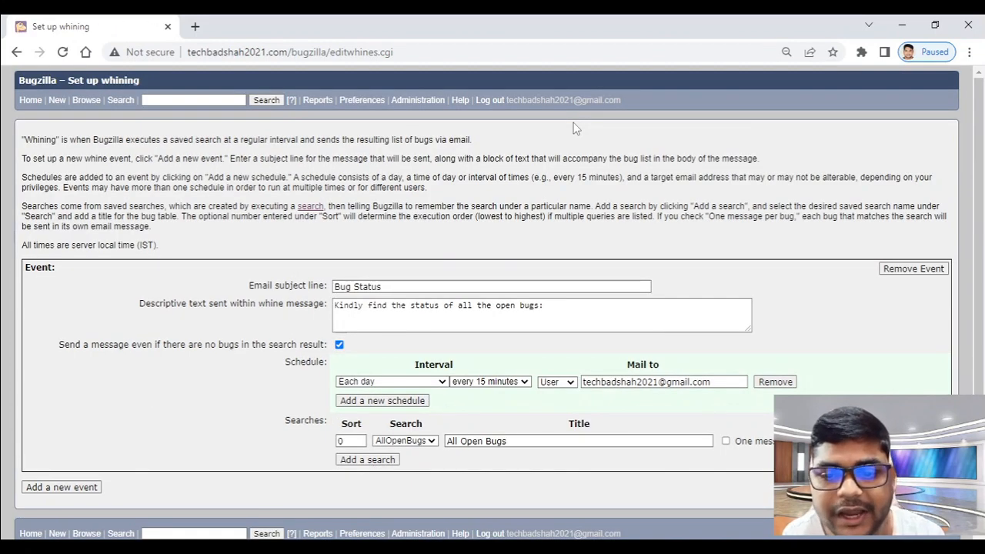
# Step: Examine the Bug Status event's subject line, descriptive text, schedule, and its search's sort value and title
pyautogui.scroll(-1, 579, 129)
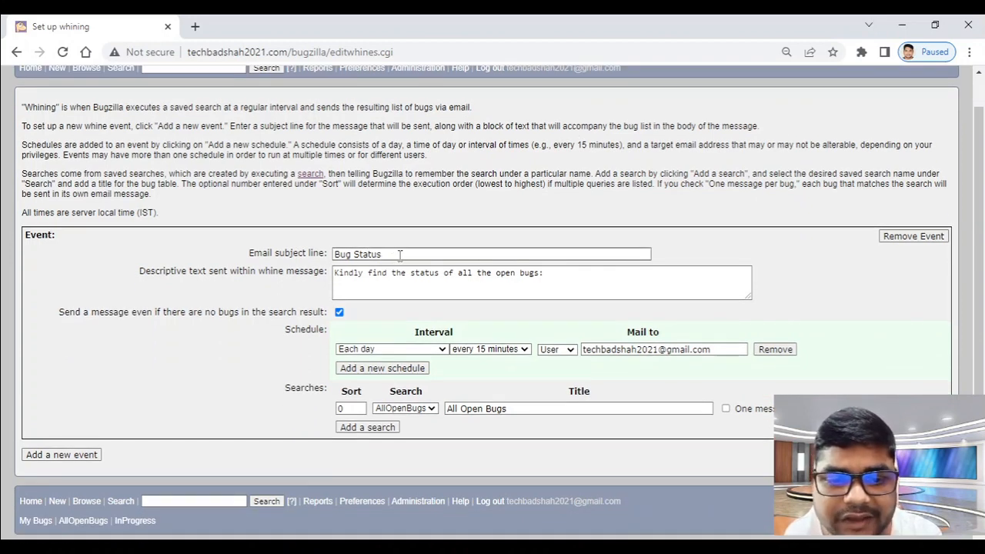
pyautogui.moveTo(399, 255); pyautogui.dragTo(339, 255)
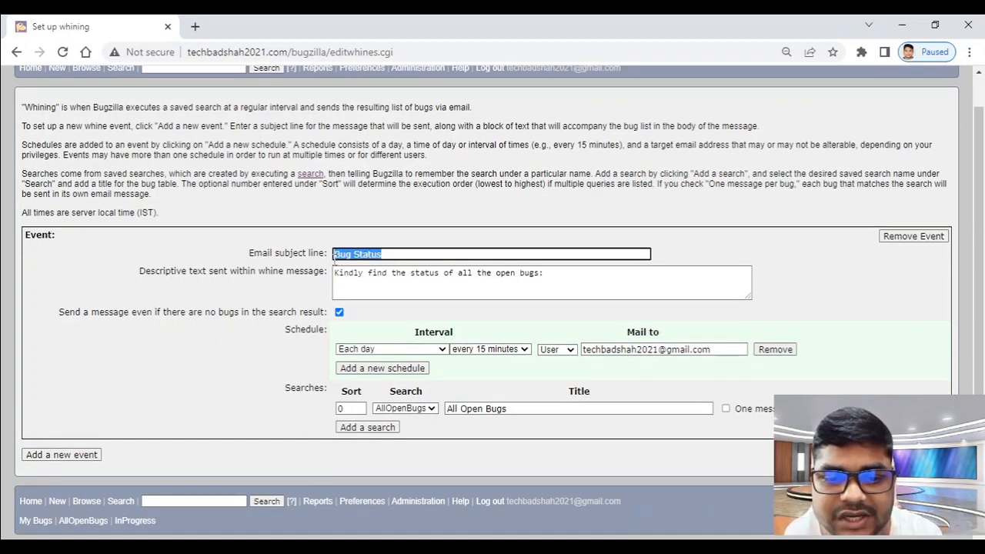
pyautogui.click(356, 273)
pyautogui.moveTo(568, 275); pyautogui.dragTo(337, 281)
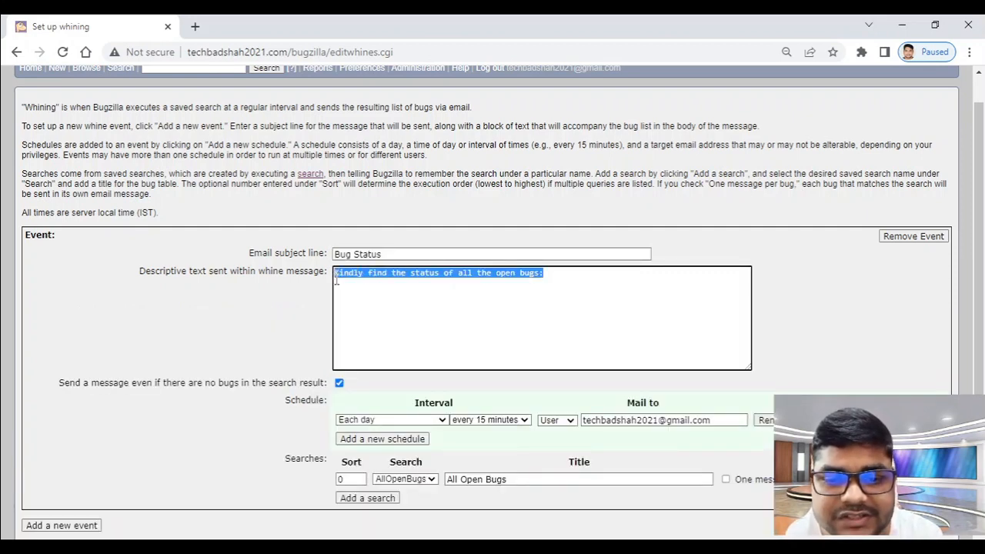
pyautogui.click(420, 288)
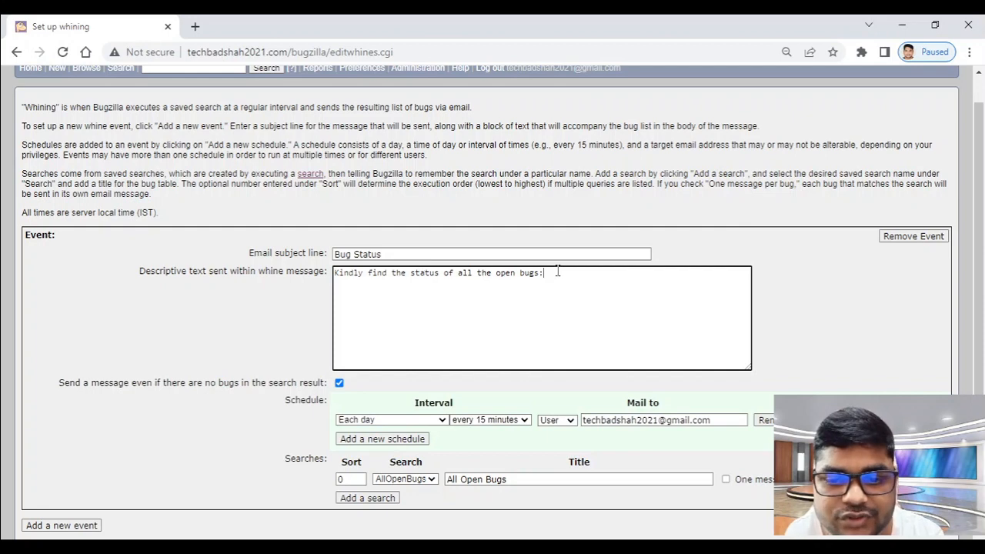
pyautogui.moveTo(337, 275); pyautogui.dragTo(634, 276)
pyautogui.click(633, 276)
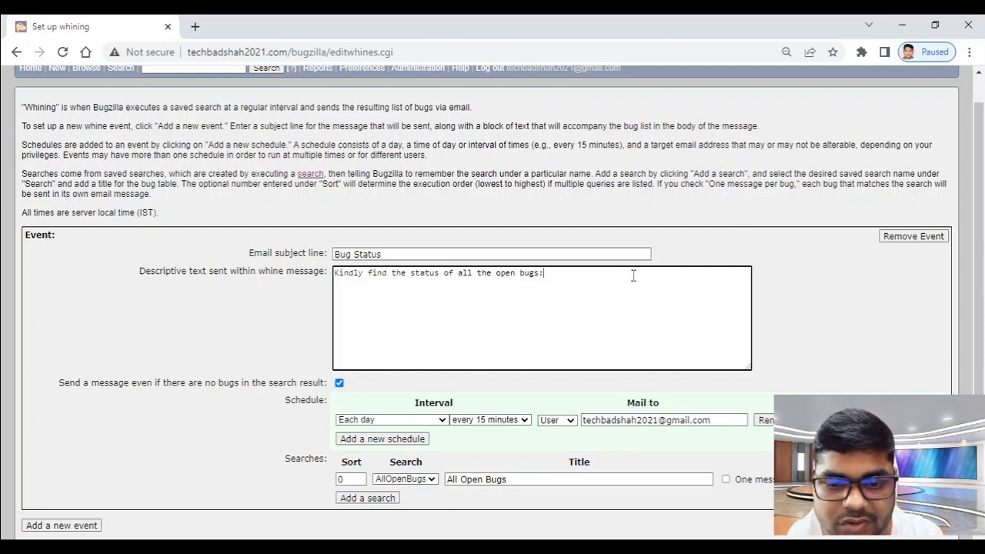
pyautogui.scroll(-2, 634, 276)
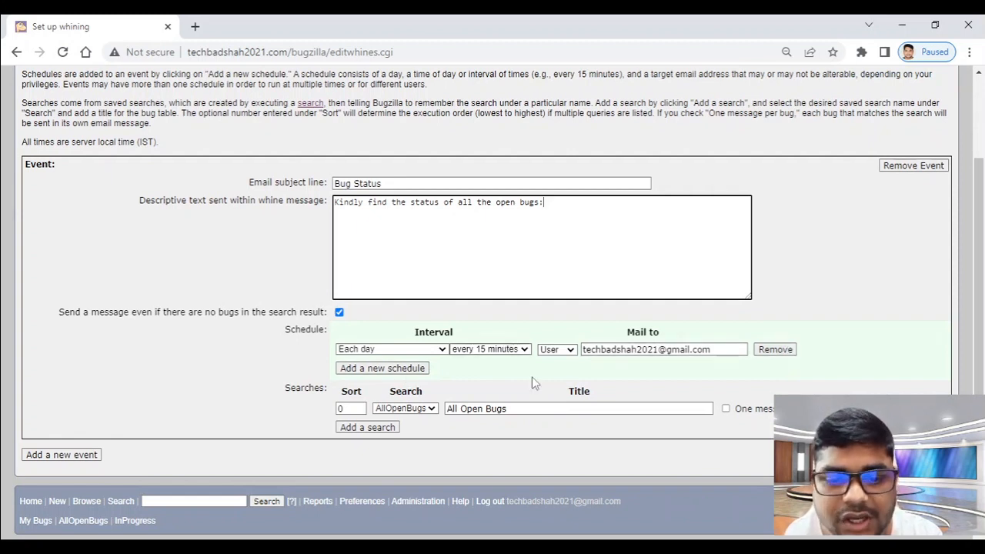
pyautogui.doubleClick(350, 409)
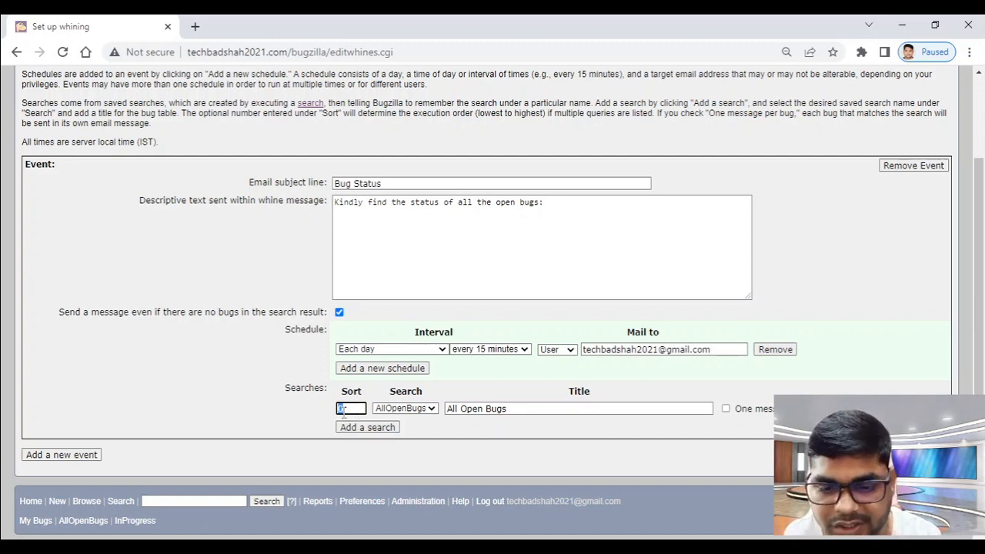
pyautogui.click(750, 394)
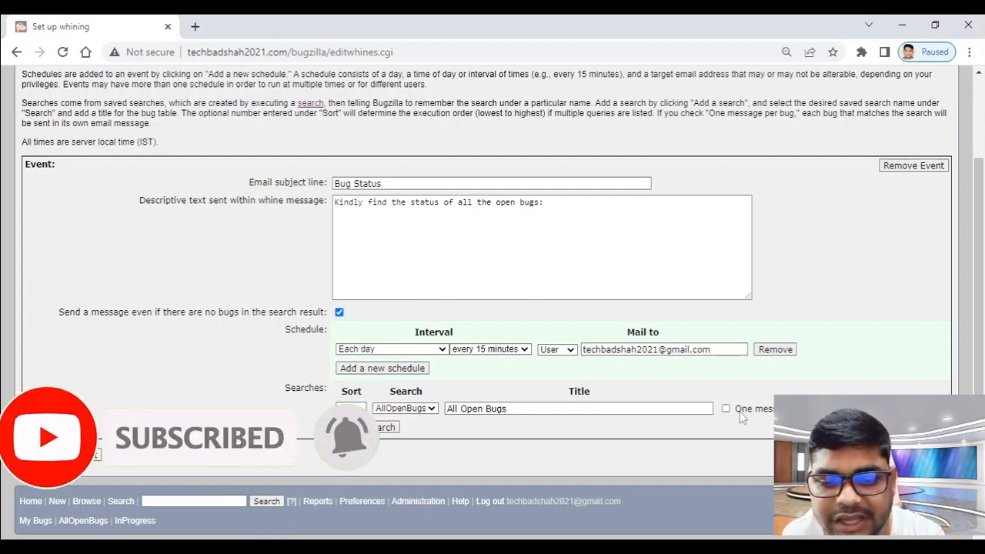
pyautogui.moveTo(528, 407); pyautogui.dragTo(447, 405)
pyautogui.click(512, 437)
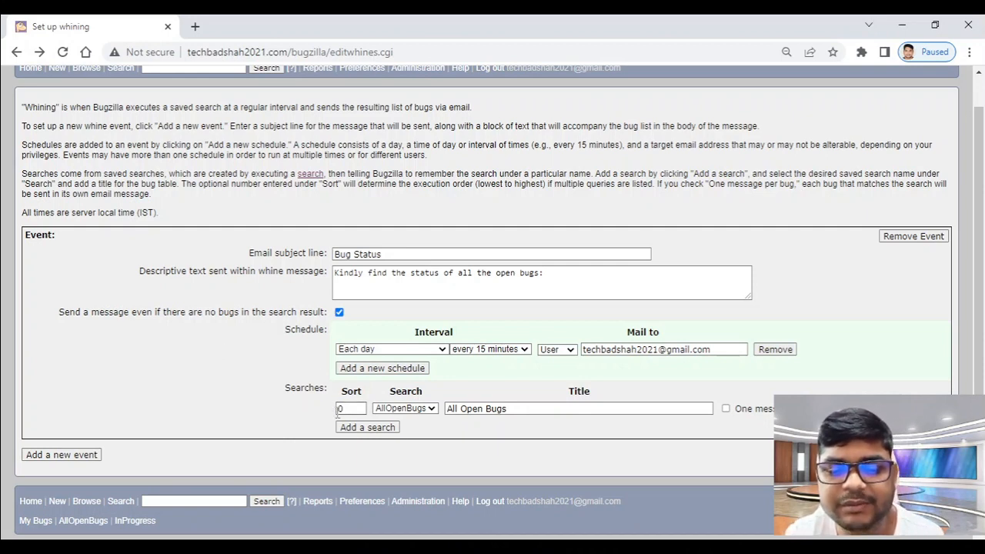
# Step: Set the existing search's sort value to 1 and add another search to the Bug Status event
pyautogui.moveTo(358, 409); pyautogui.dragTo(331, 413)
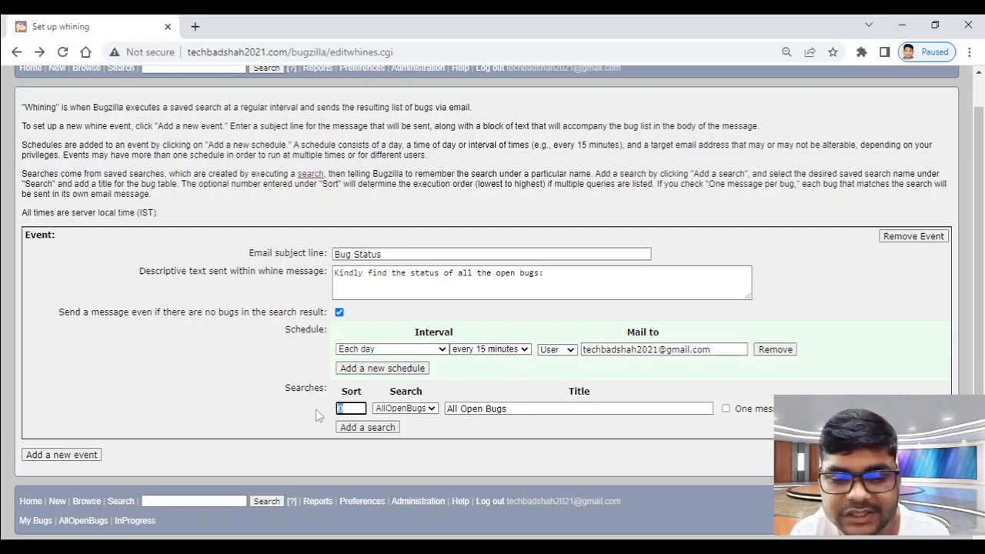
pyautogui.write('1')
pyautogui.click(316, 414)
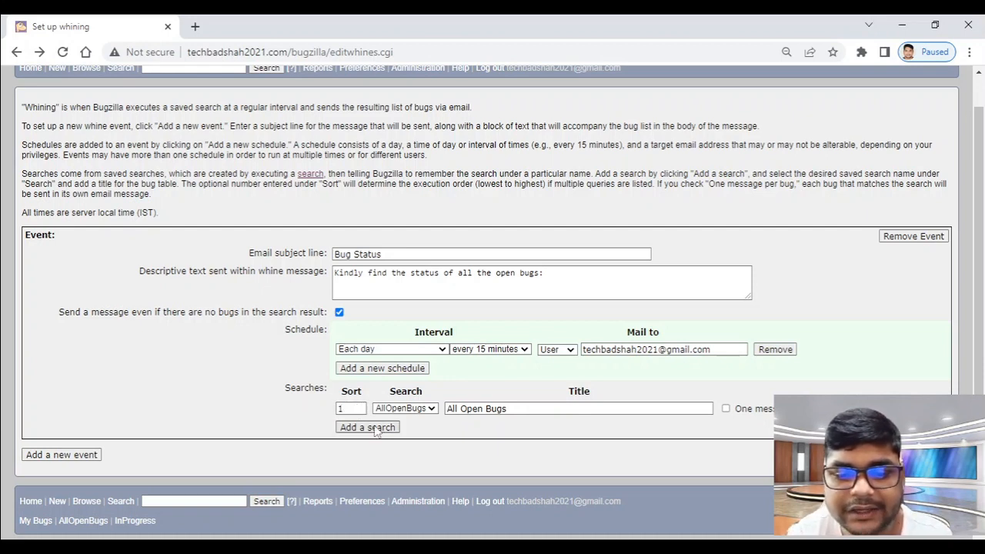
pyautogui.click(368, 428)
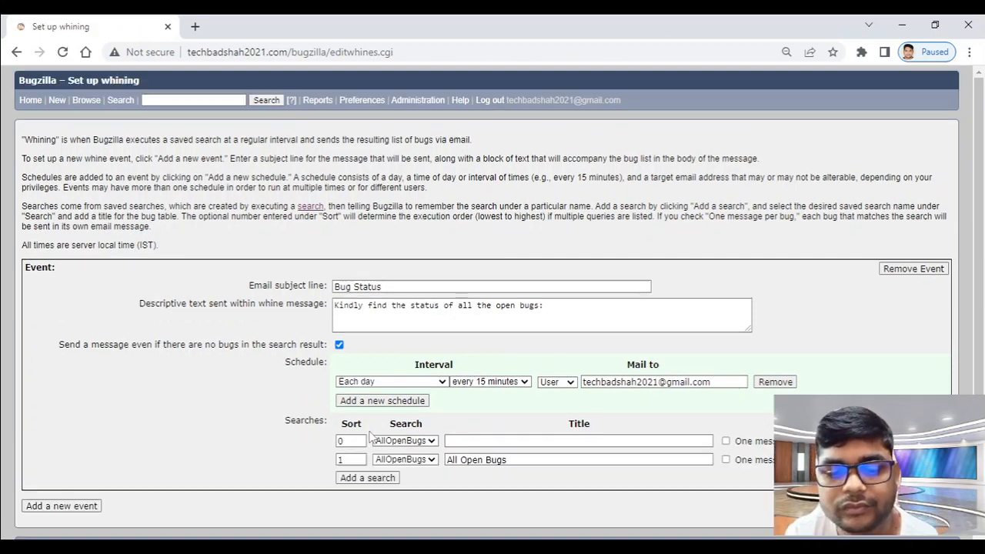
# Step: Change the saved search in the row titled All Open Bugs to InProgress, keeping AllOpenBugs for the untitled row
pyautogui.click(404, 460)
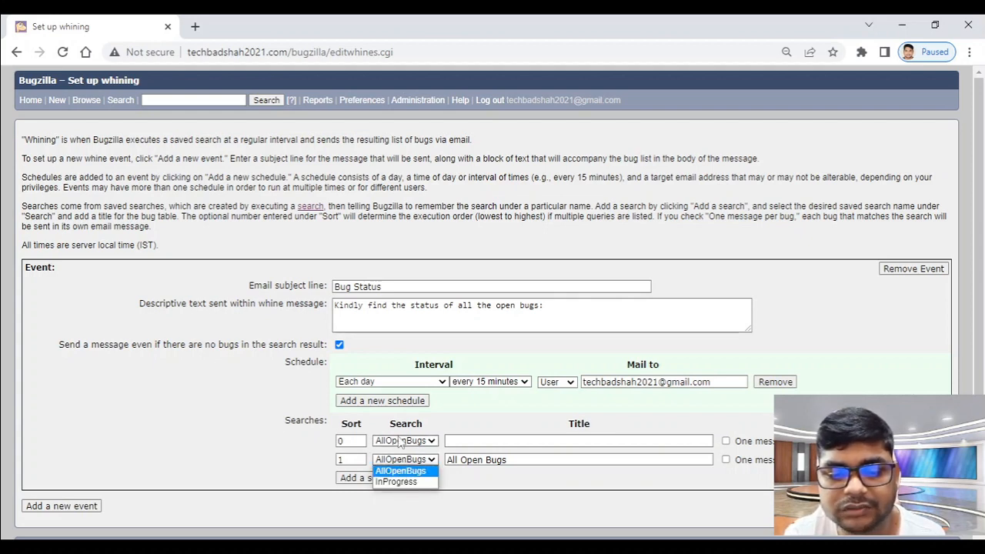
pyautogui.click(429, 442)
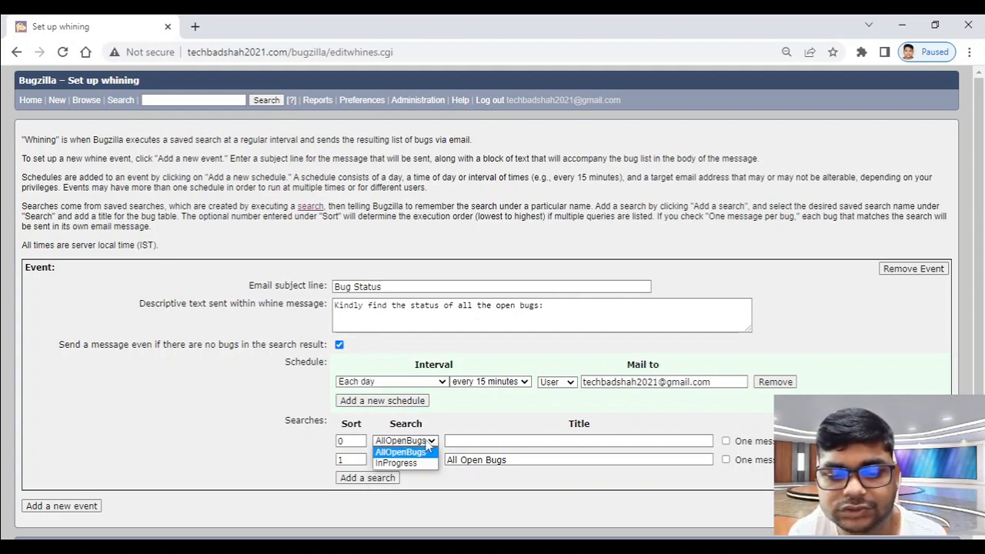
pyautogui.click(404, 452)
pyautogui.click(412, 461)
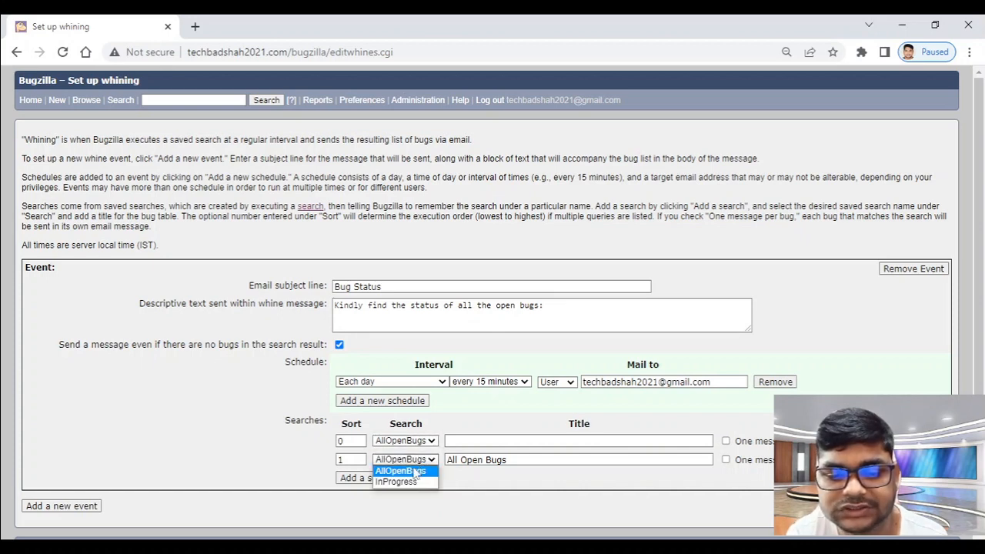
pyautogui.click(396, 481)
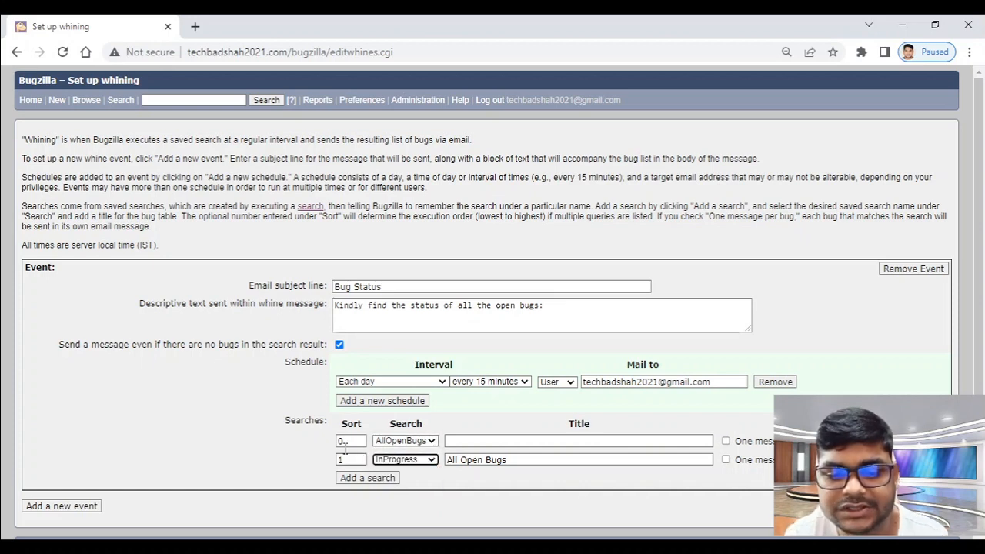
# Step: Set the sort value to 1 for the AllOpenBugs search and 2 for the InProgress search
pyautogui.moveTo(349, 442); pyautogui.dragTo(339, 460)
pyautogui.write('1')
pyautogui.write('2')
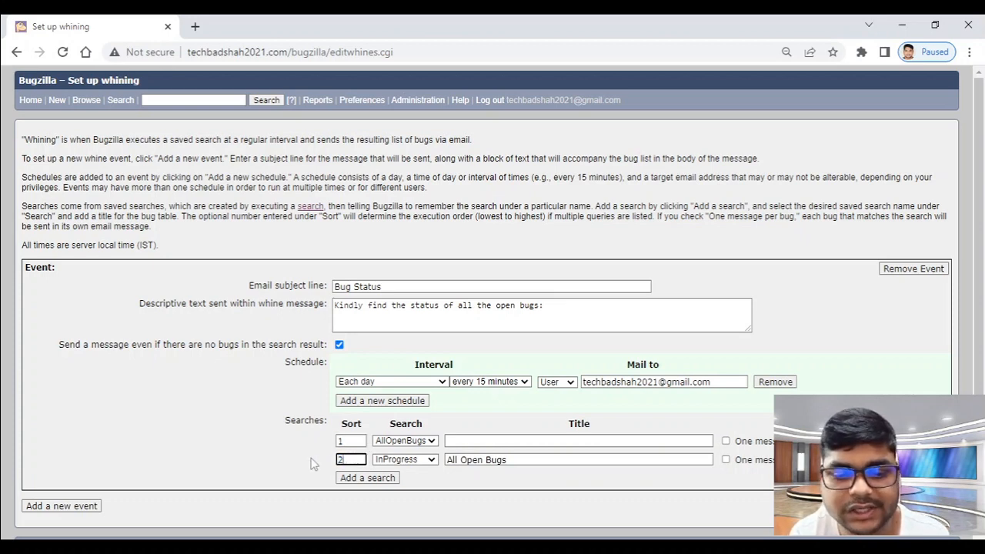
pyautogui.click(351, 442)
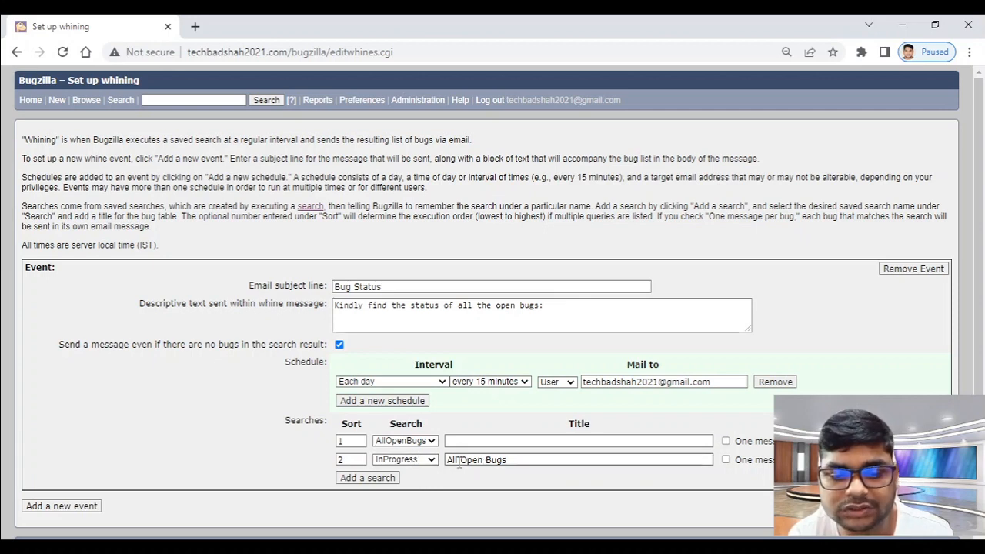
# Step: Move the title "All Open Bugs" from the InProgress search to the AllOpenBugs search
pyautogui.click(428, 441)
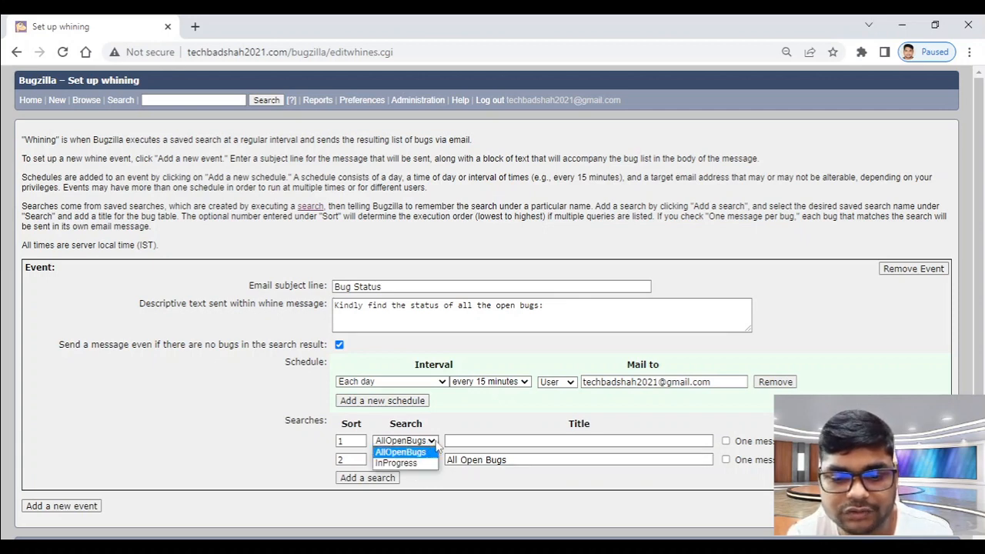
pyautogui.click(524, 459)
pyautogui.hotkey('ctrl', 'a')
pyautogui.hotkey('ctrl', 'x')
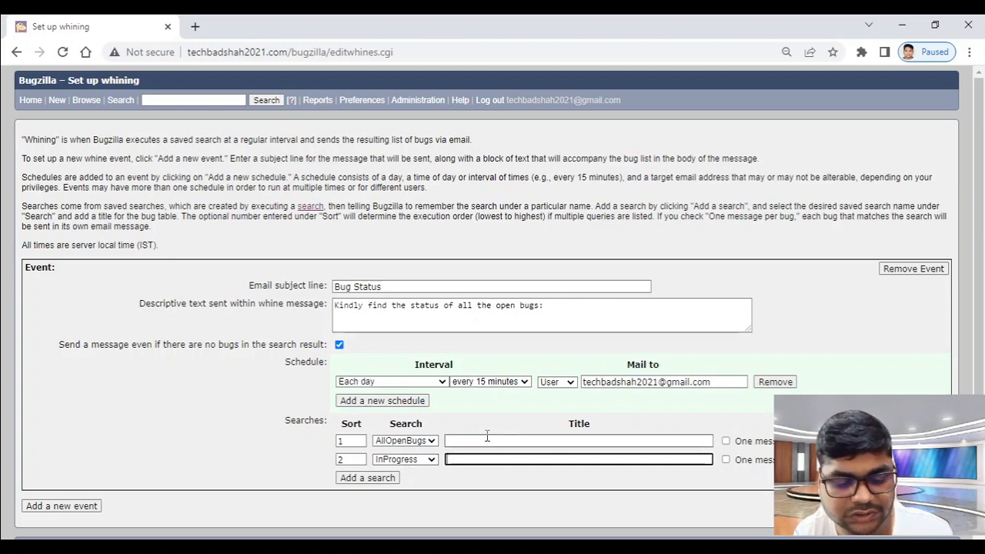
pyautogui.click(488, 436)
pyautogui.hotkey('ctrl', 'v')
pyautogui.click(506, 462)
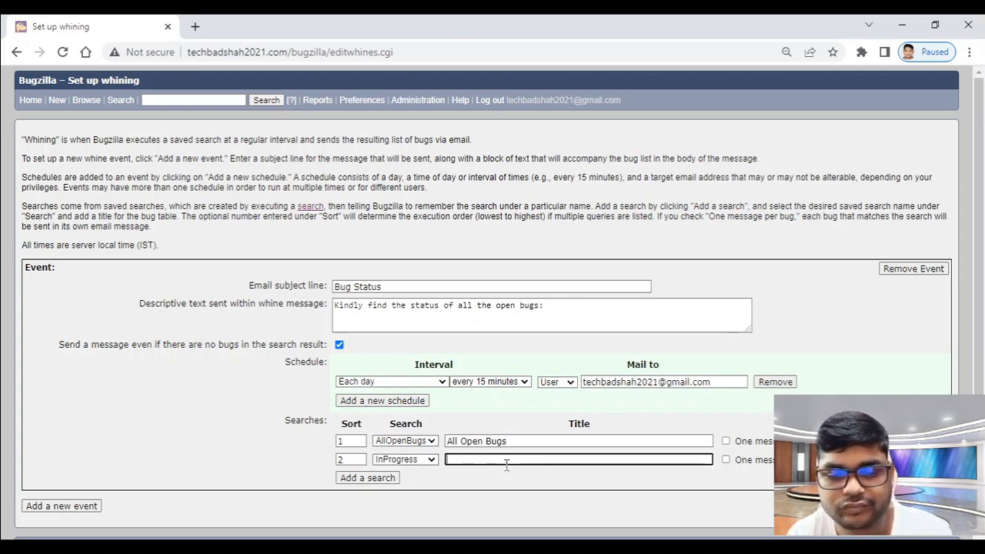
# Step: Title the InProgress search "In Progress" in the Bug Status event
pyautogui.write('In Progress')
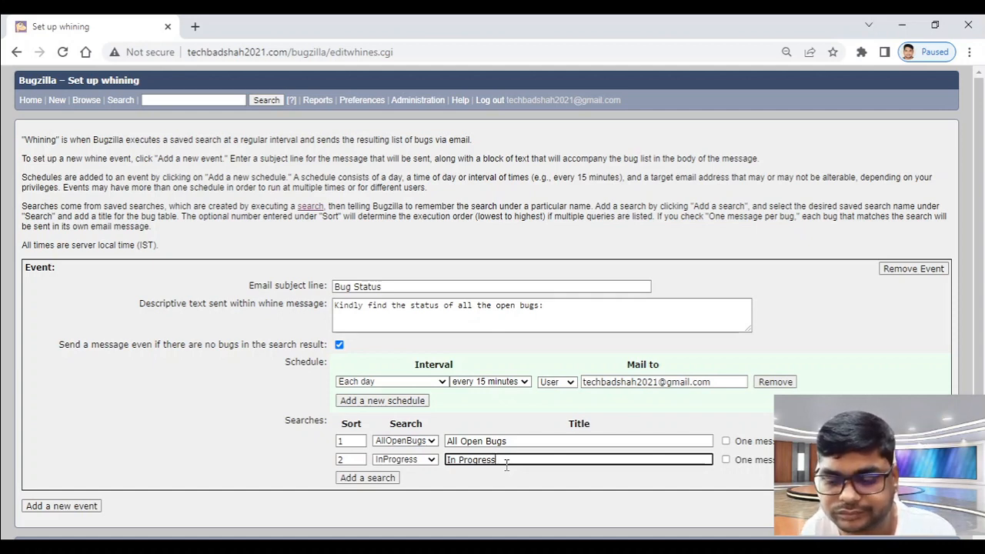
pyautogui.click(410, 479)
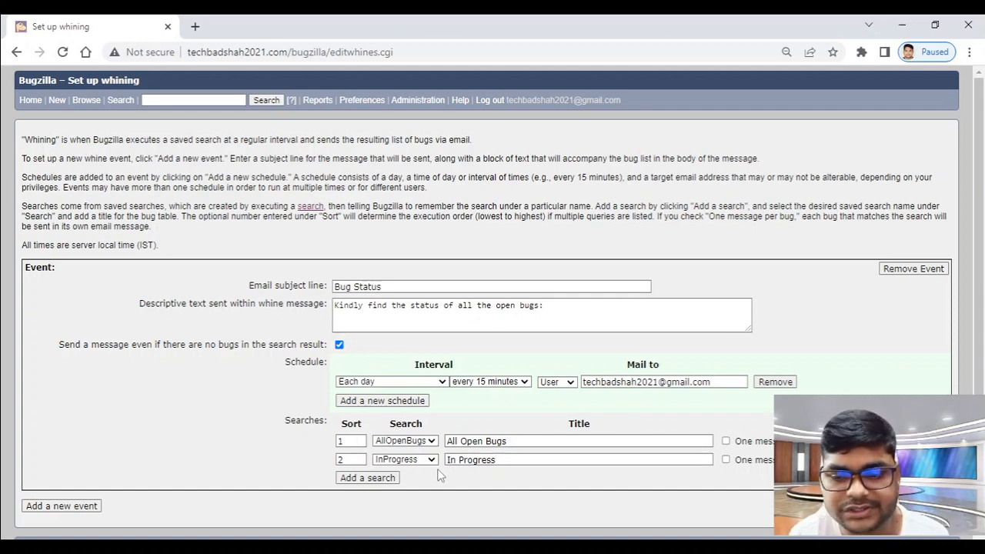
# Step: Review the saved-search choices for the All Open Bugs row and the time options available for the event's schedule
pyautogui.click(419, 442)
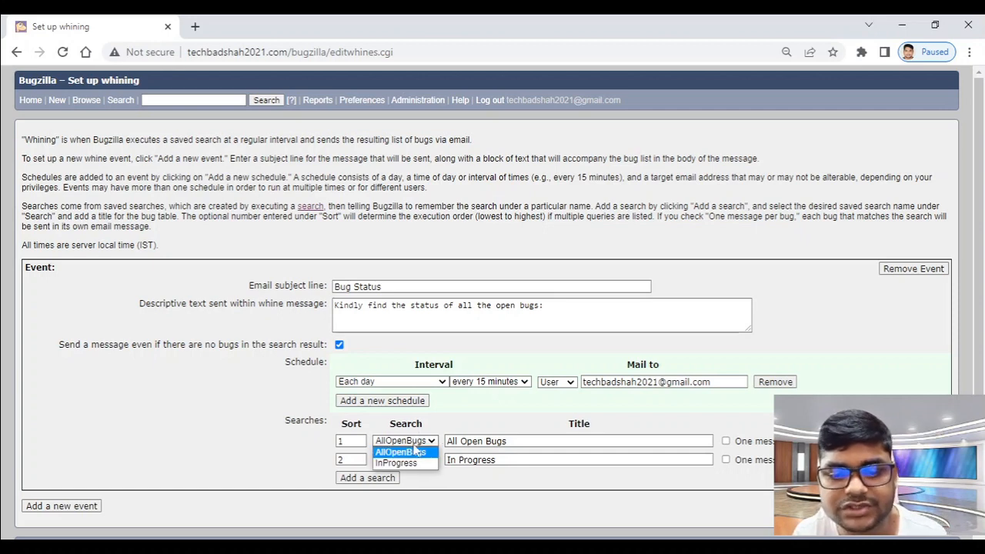
pyautogui.click(423, 424)
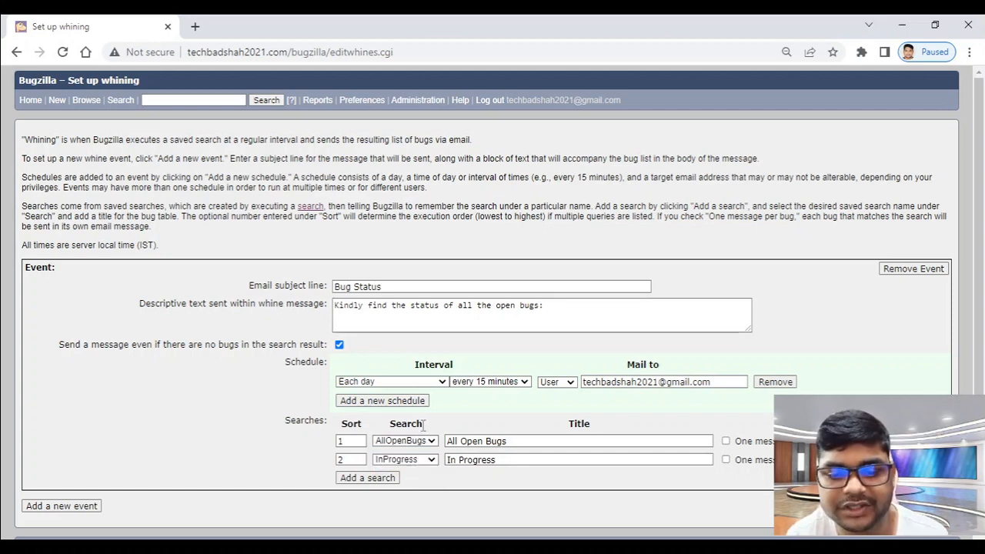
pyautogui.click(420, 441)
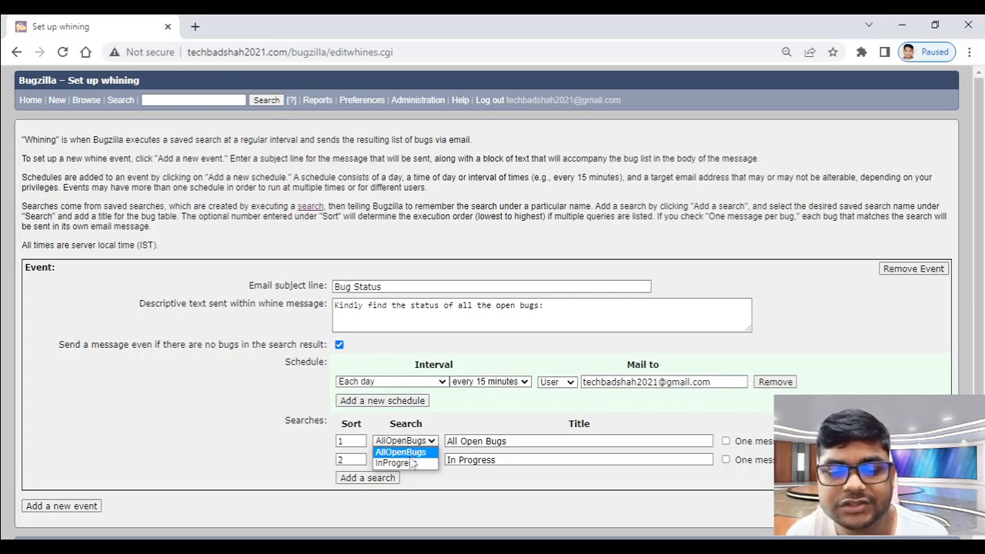
pyautogui.click(183, 462)
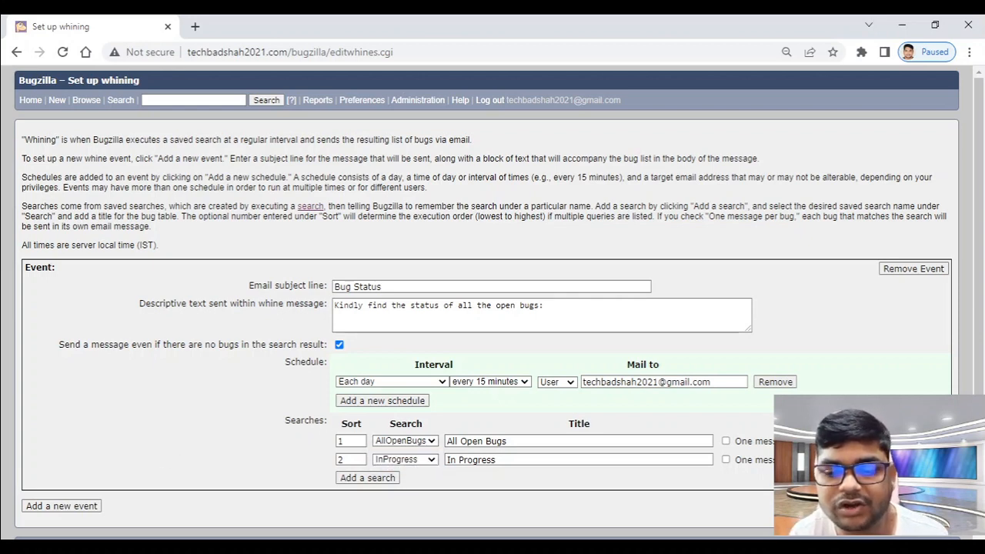
pyautogui.click(914, 506)
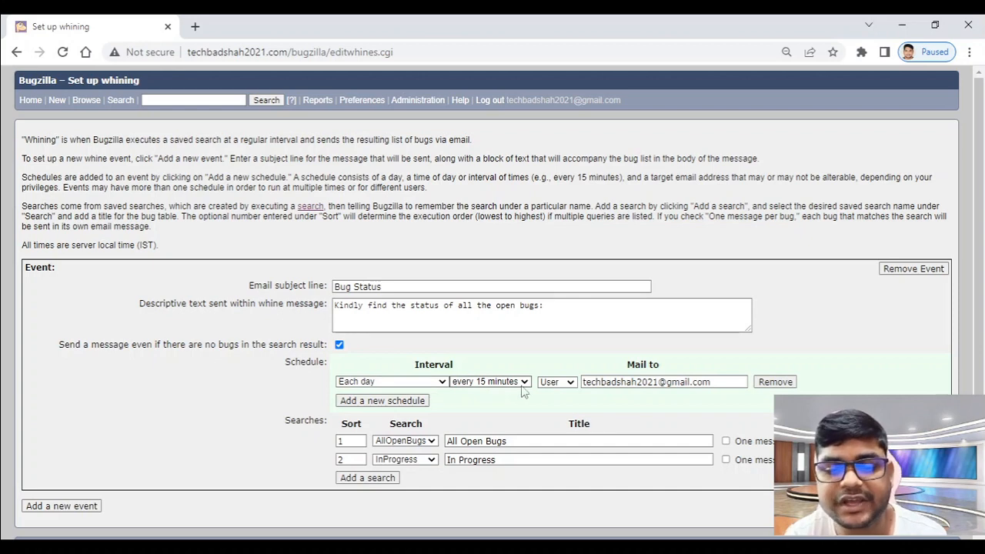
pyautogui.scroll(-1, 516, 385)
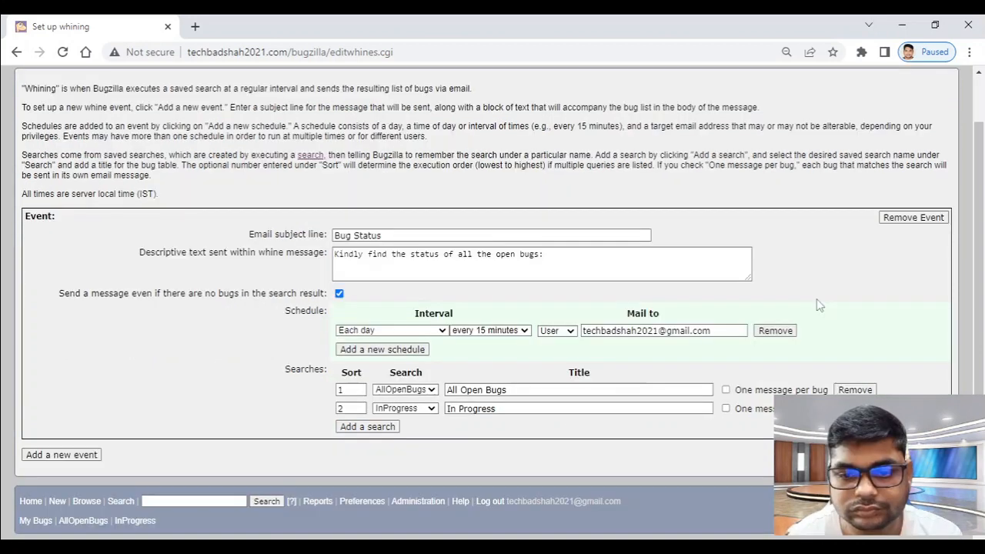
pyautogui.click(495, 331)
pyautogui.scroll(3, 497, 285)
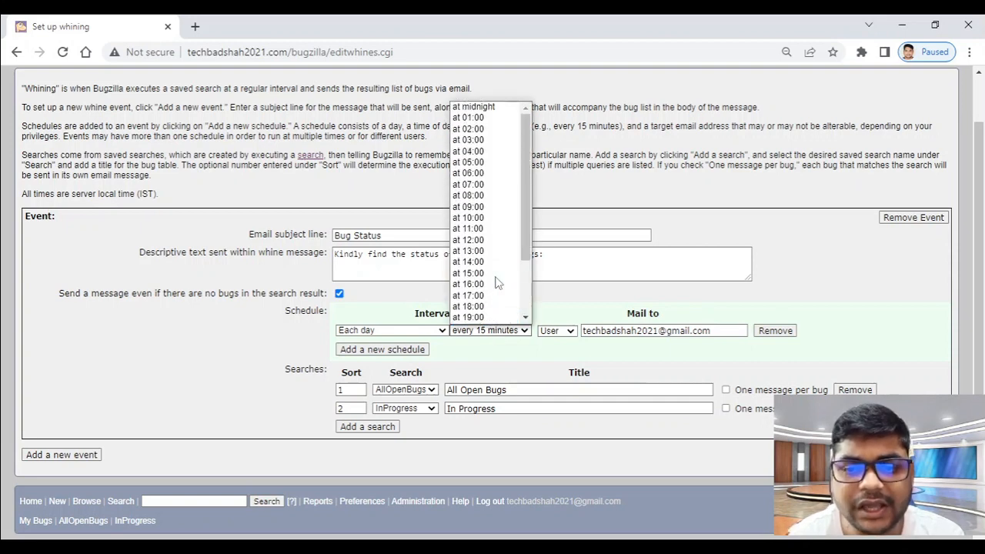
pyautogui.scroll(-3, 512, 242)
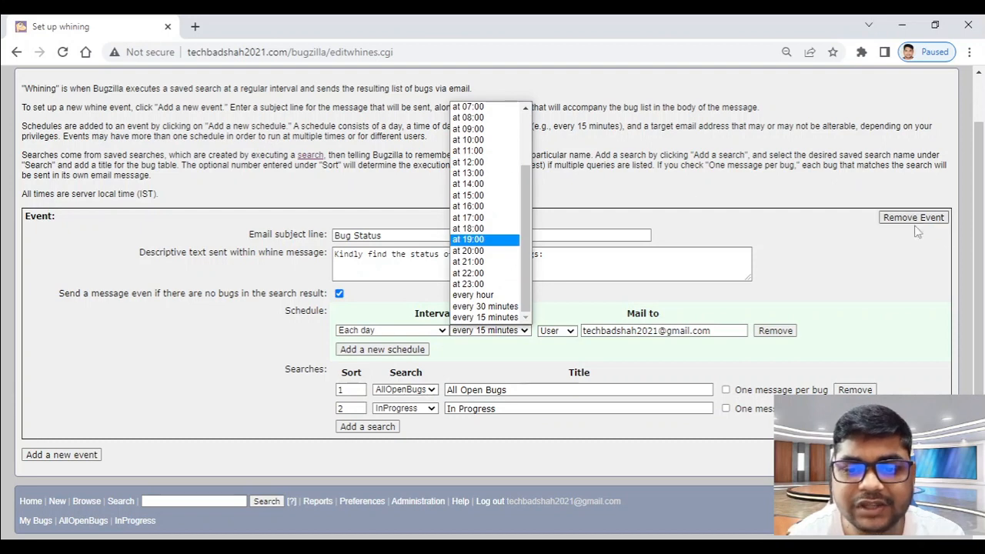
pyautogui.click(905, 278)
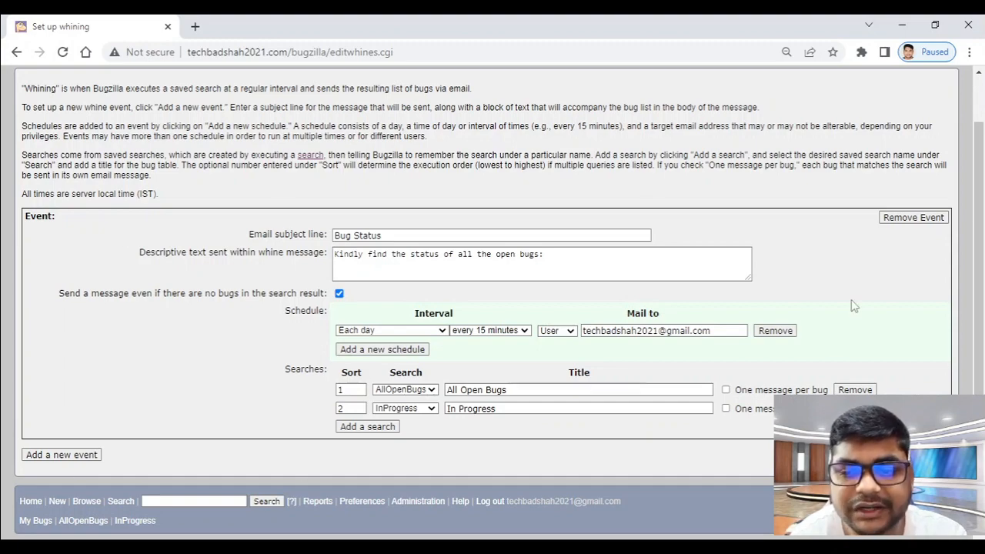
# Step: Switch to the PowerPoint presentation and review the "Job/scheduler behind the scene" item on the Whining slide
pyautogui.click(408, 548)
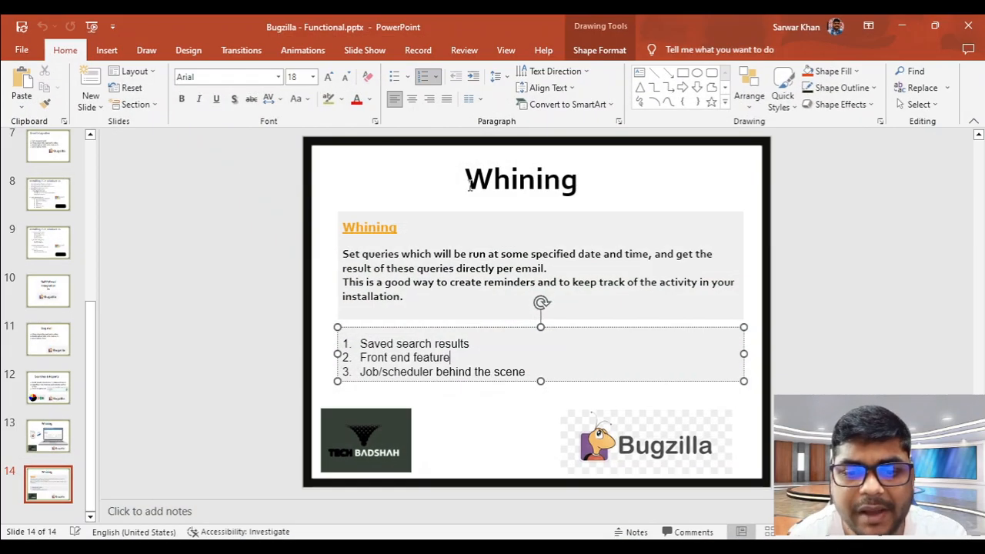
pyautogui.click(892, 248)
pyautogui.click(410, 369)
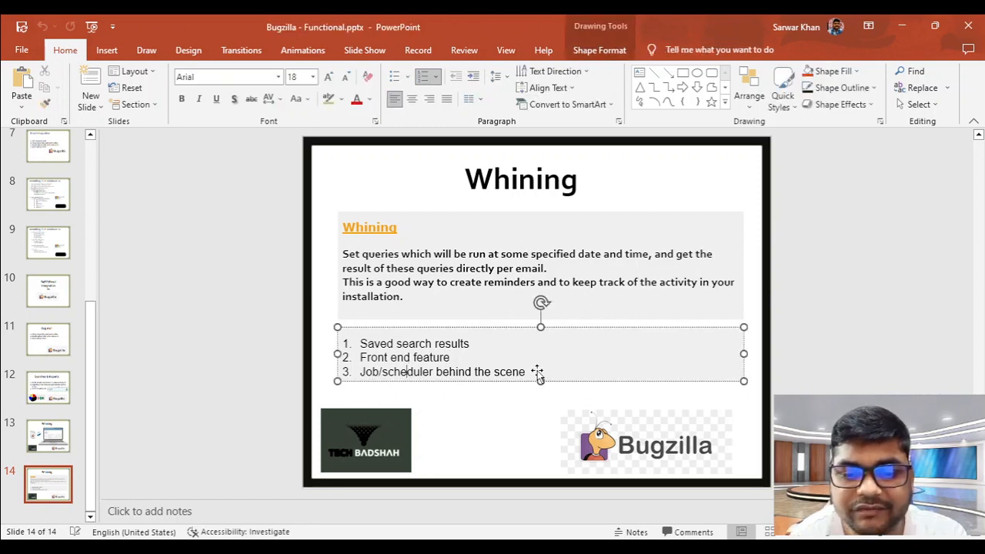
pyautogui.moveTo(361, 372); pyautogui.dragTo(527, 372)
pyautogui.click(367, 175)
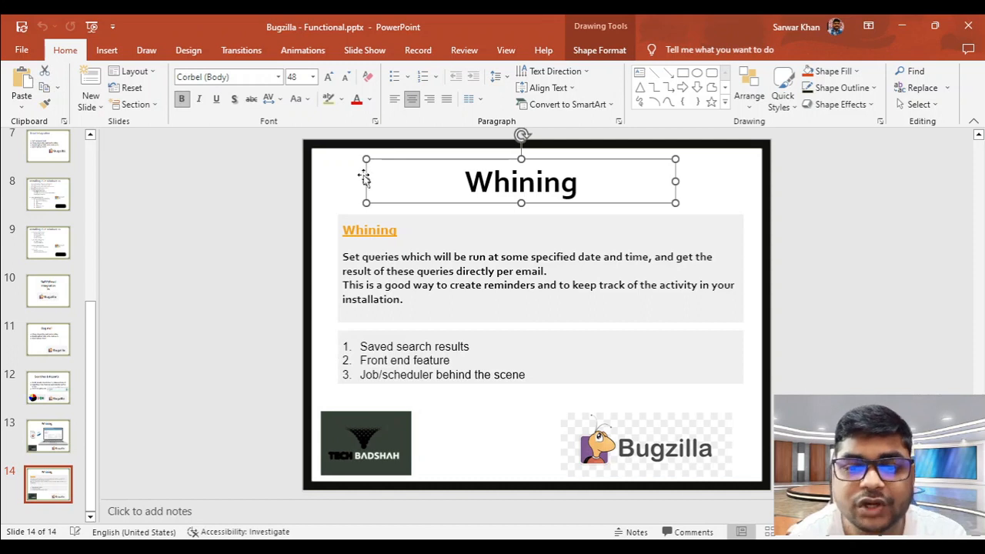
pyautogui.click(487, 483)
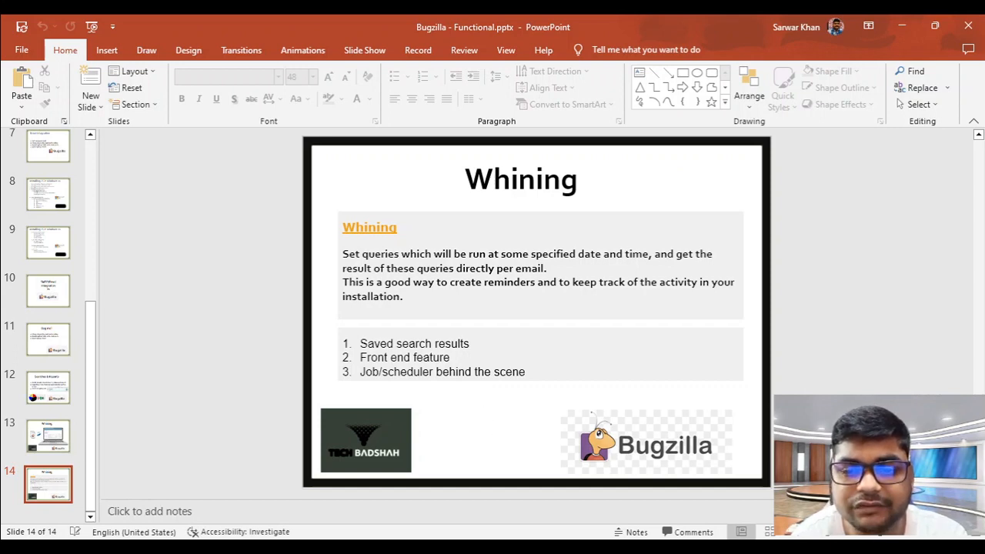
# Step: Switch to the running WindowsServer2019 virtual machine in VirtualBox, minimizing the VirtualBox Manager
pyautogui.click(390, 485)
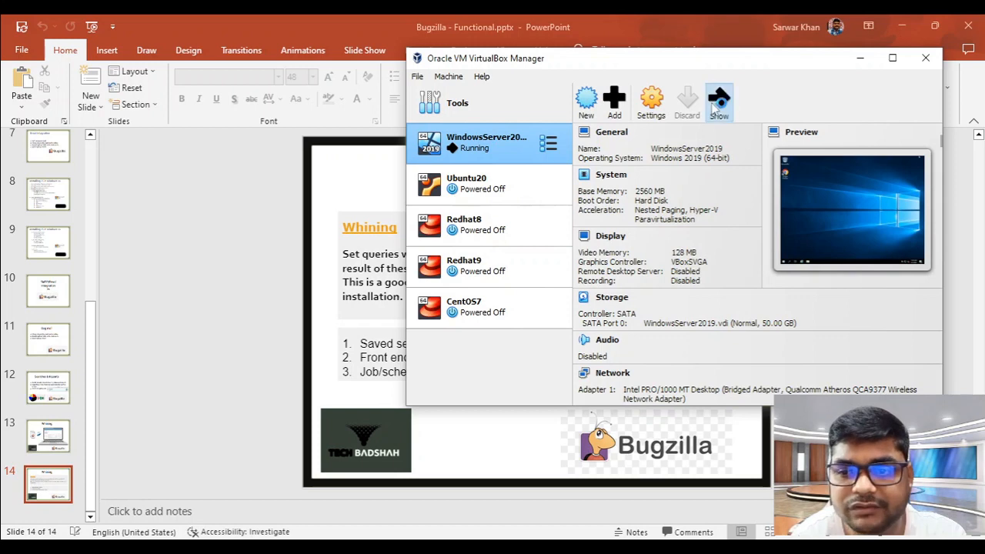
pyautogui.click(861, 58)
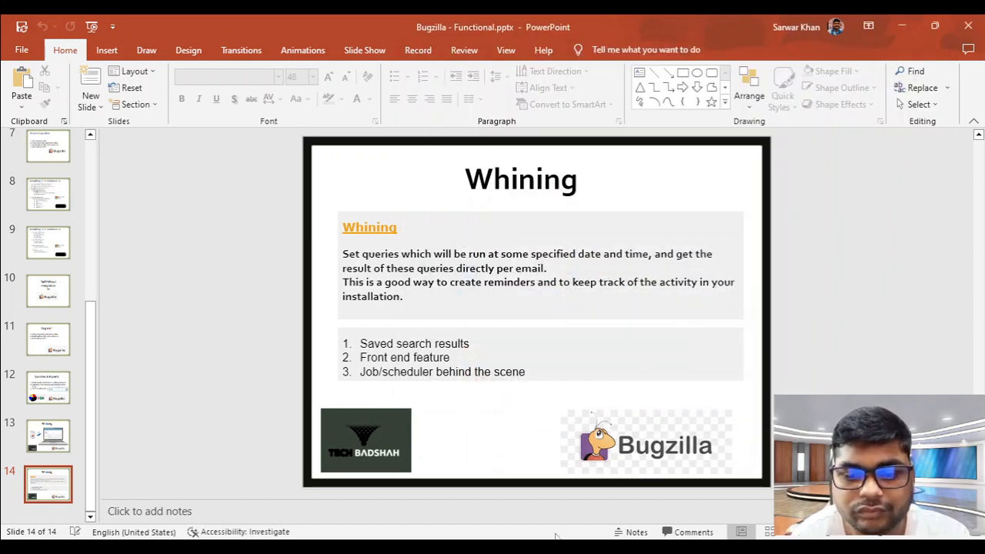
pyautogui.click(539, 489)
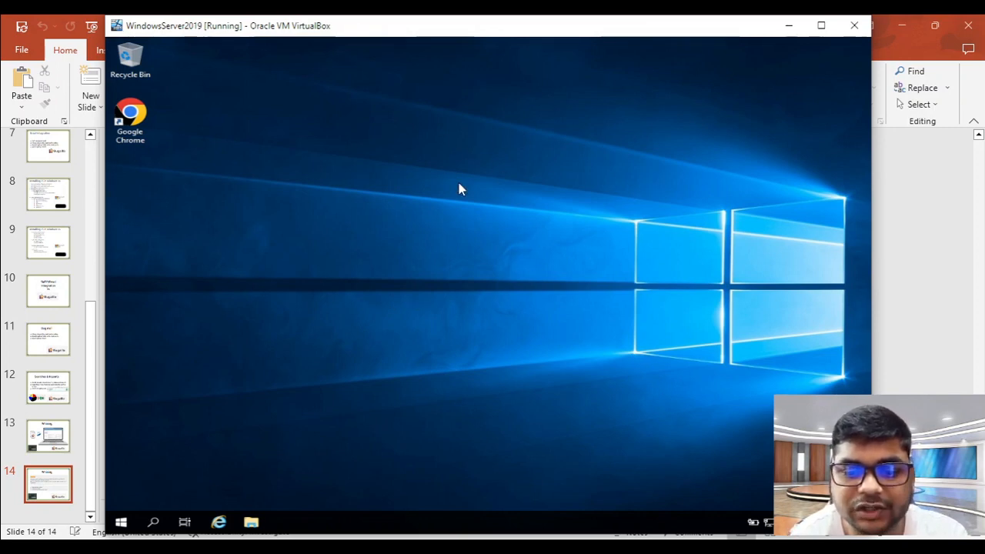
# Step: Open the C:\usr\lib folder in the virtual machine's File Explorer
pyautogui.click(251, 523)
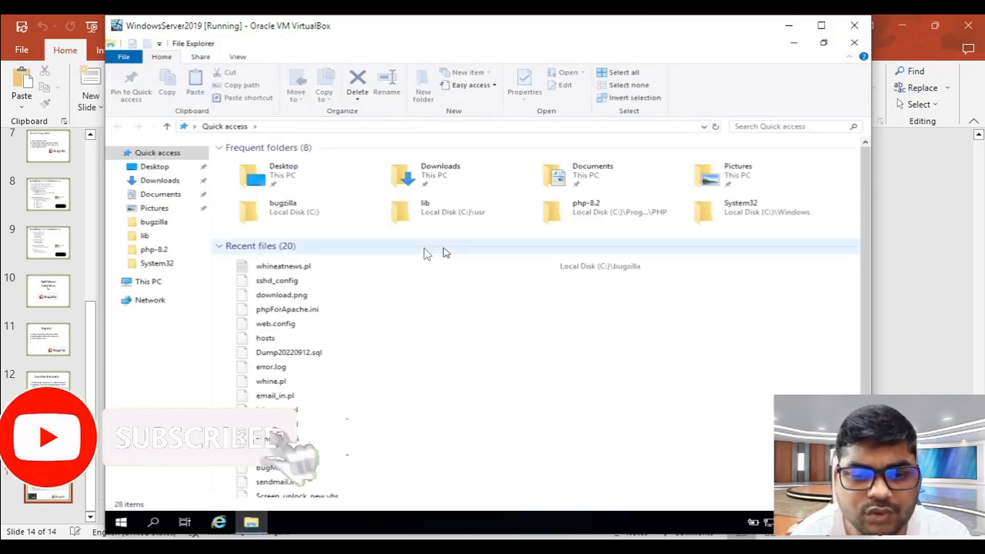
pyautogui.click(154, 283)
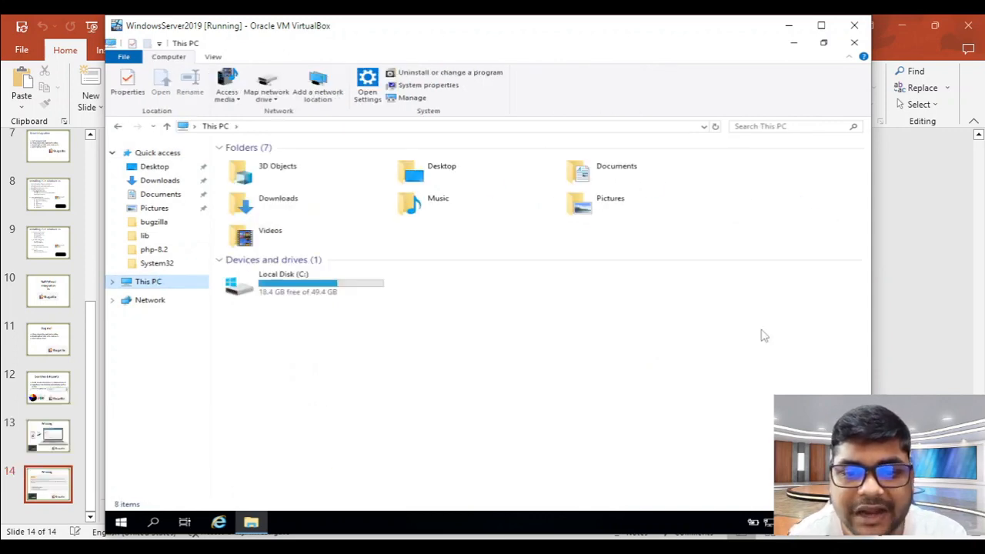
pyautogui.click(539, 376)
pyautogui.doubleClick(310, 288)
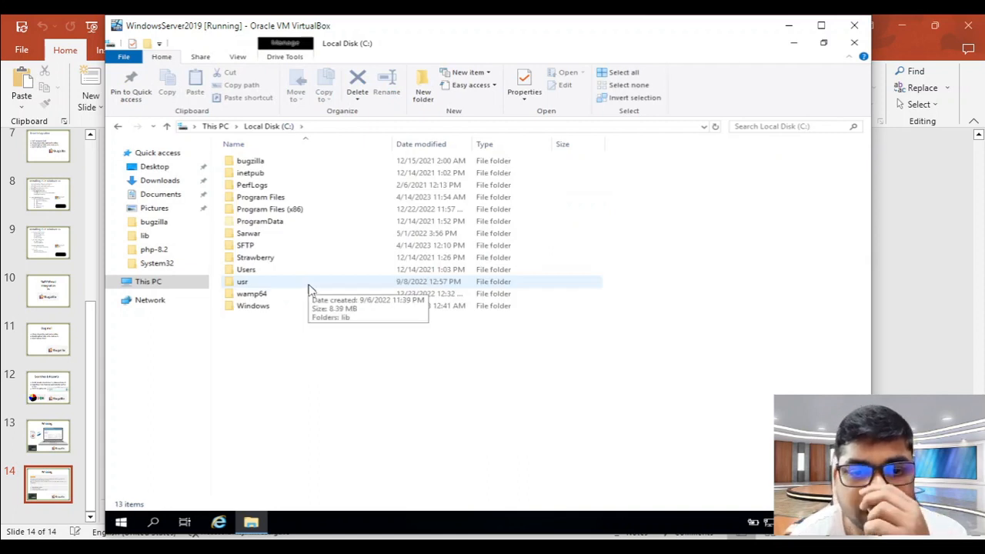
pyautogui.doubleClick(293, 284)
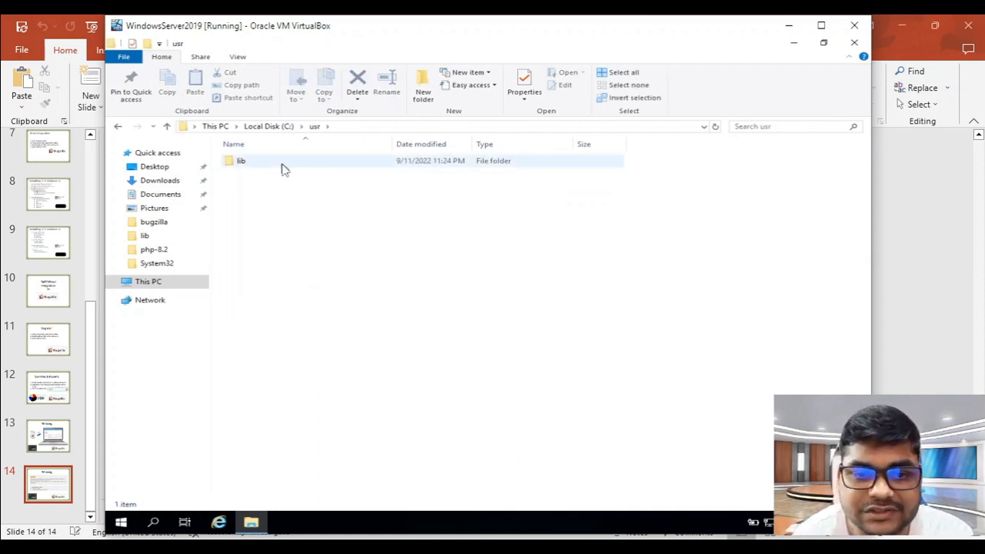
pyautogui.doubleClick(281, 164)
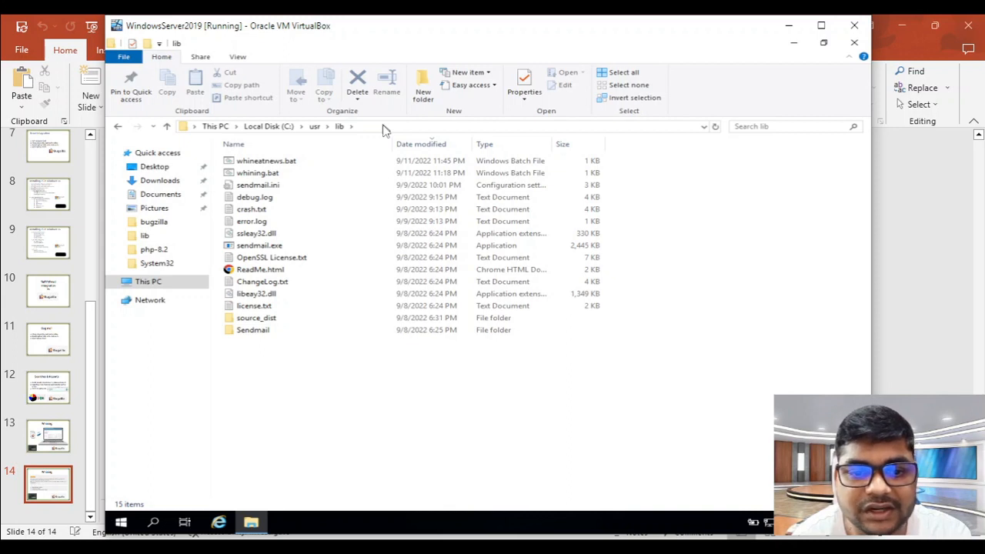
pyautogui.moveTo(296, 408); pyautogui.dragTo(293, 235)
pyautogui.moveTo(386, 427); pyautogui.dragTo(301, 238)
pyautogui.click(271, 442)
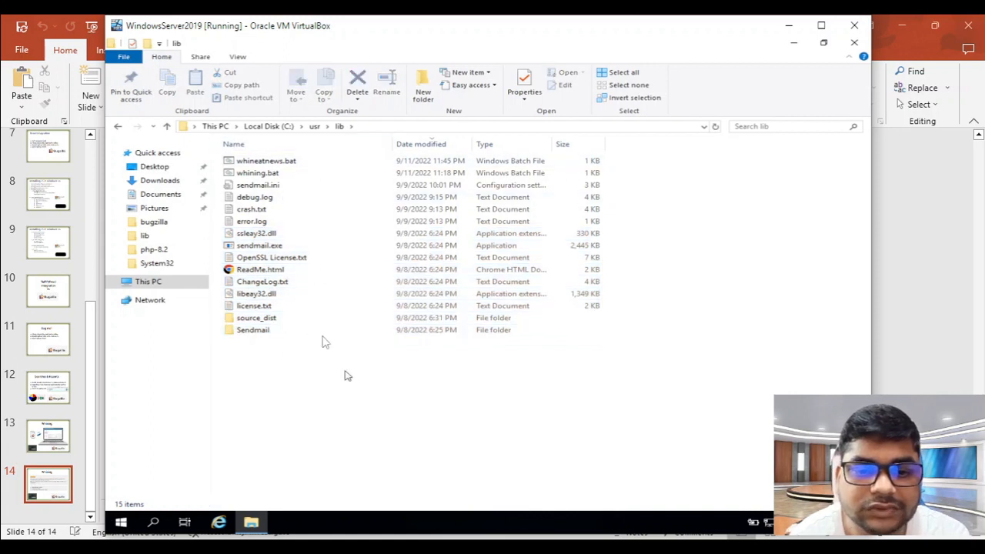
pyautogui.click(265, 174)
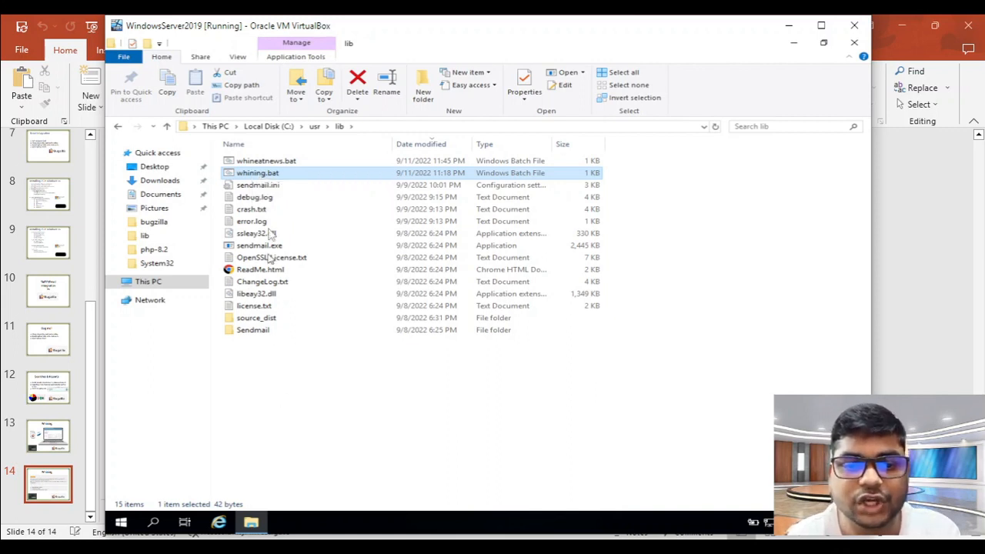
pyautogui.moveTo(302, 452); pyautogui.dragTo(275, 145)
pyautogui.click(360, 449)
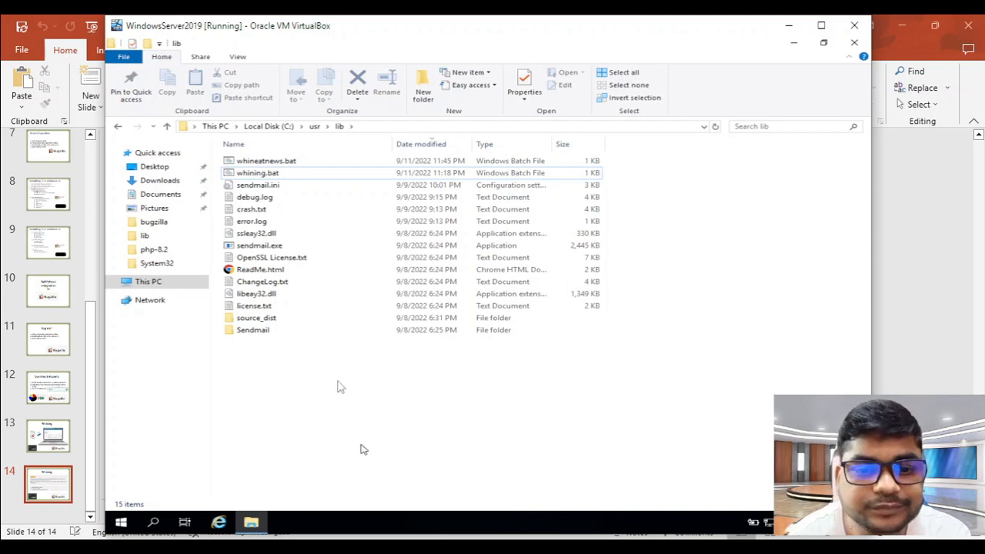
# Step: Open whining.bat from the lib folder for editing in Notepad and maximize its window
pyautogui.click(254, 174)
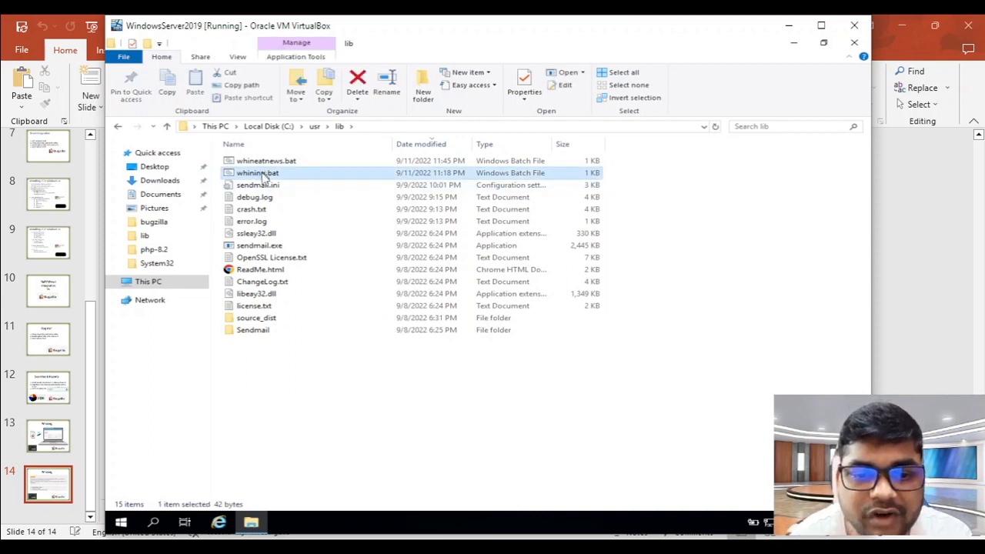
pyautogui.rightClick(275, 175)
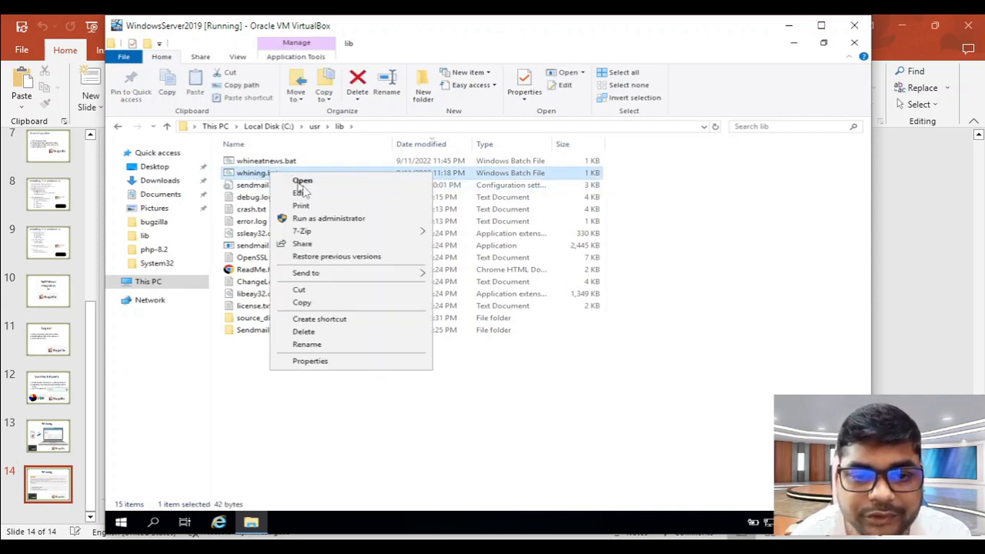
pyautogui.click(308, 195)
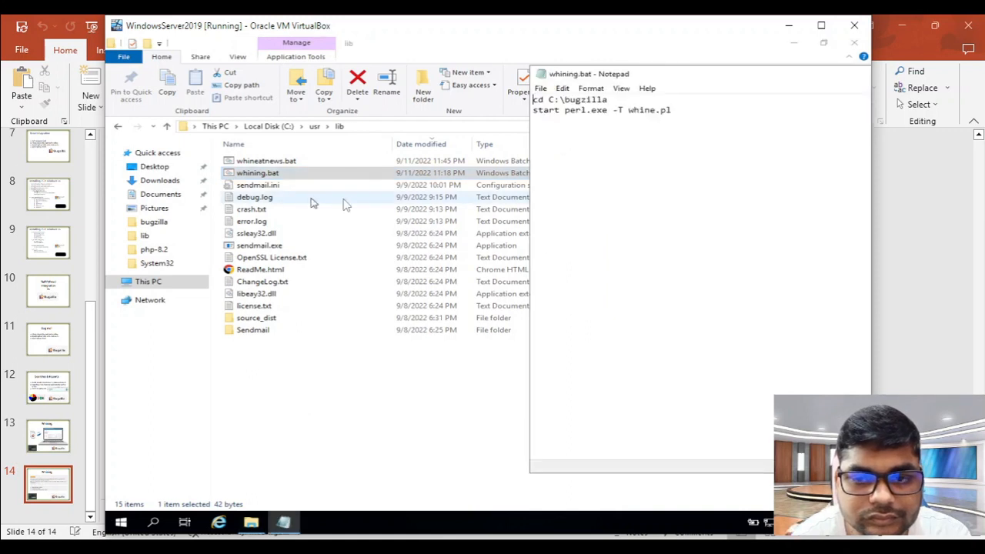
pyautogui.doubleClick(733, 79)
pyautogui.click(320, 123)
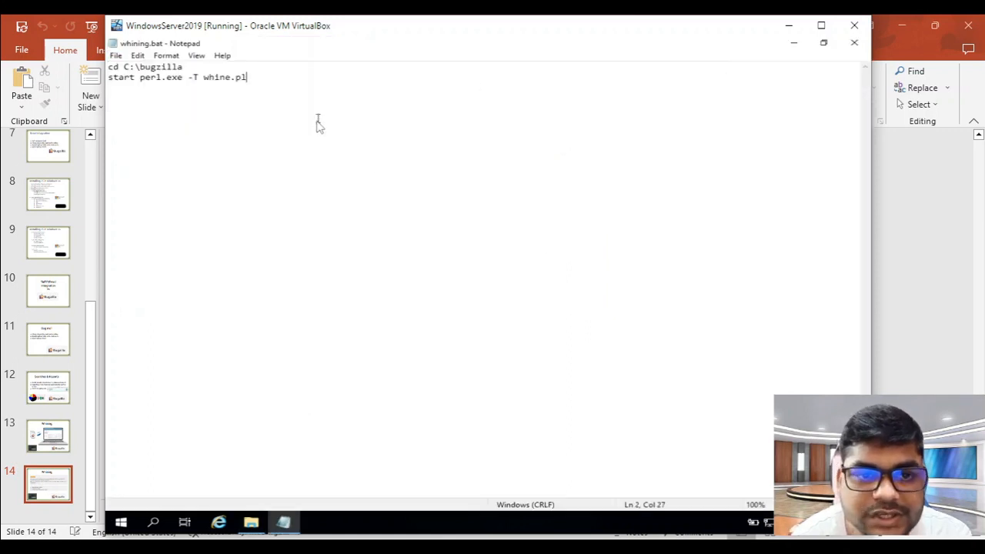
# Step: Examine the whining.bat lines that change to C:\bugzilla and start perl.exe with the -T switch on whine.pl
pyautogui.moveTo(307, 102); pyautogui.dragTo(109, 68)
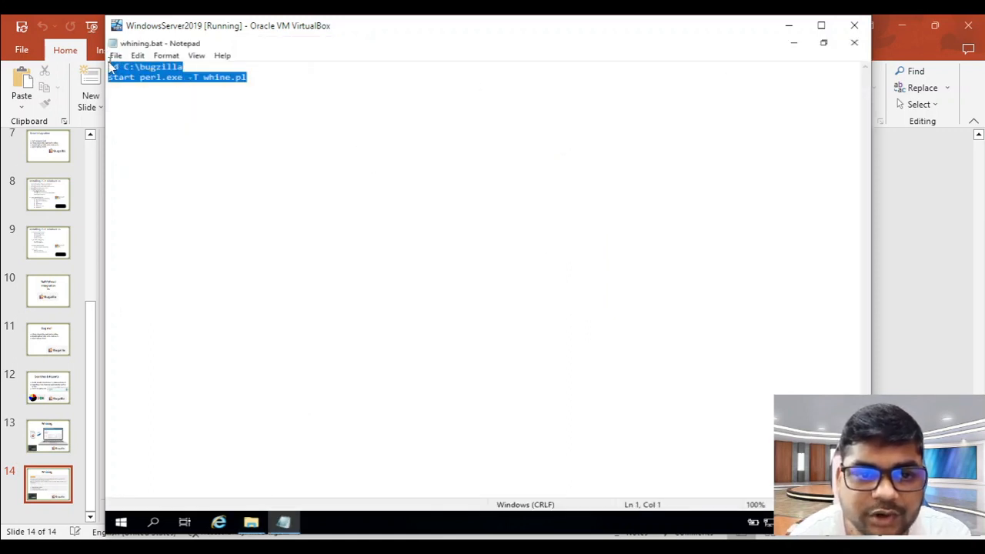
pyautogui.click(282, 83)
pyautogui.moveTo(247, 80); pyautogui.dragTo(103, 66)
pyautogui.click(204, 68)
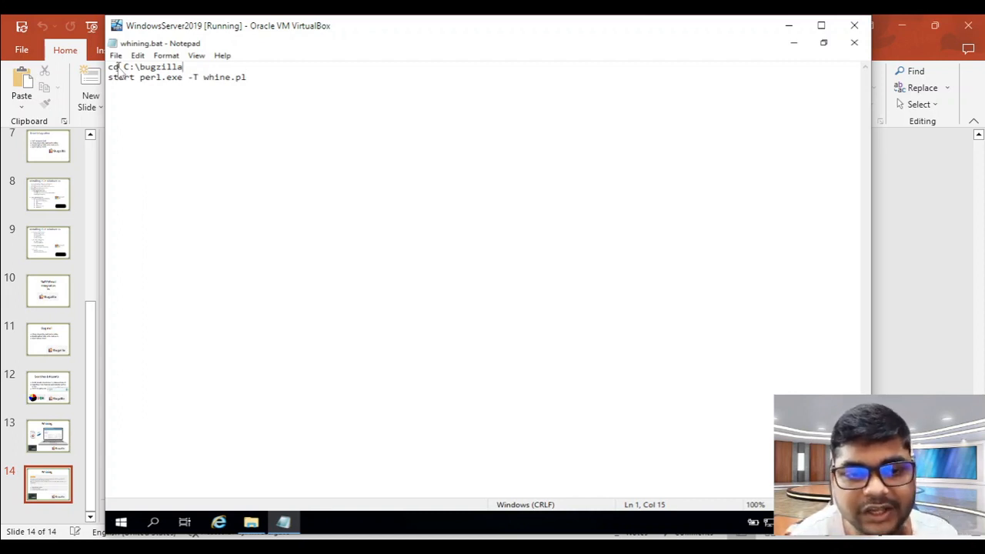
pyautogui.moveTo(120, 68); pyautogui.dragTo(110, 68)
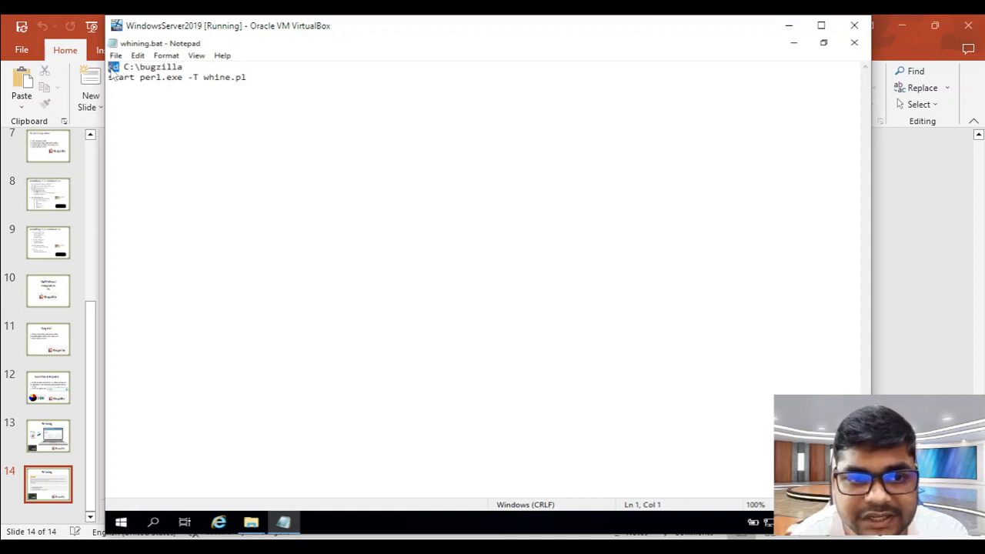
pyautogui.moveTo(194, 67); pyautogui.dragTo(130, 69)
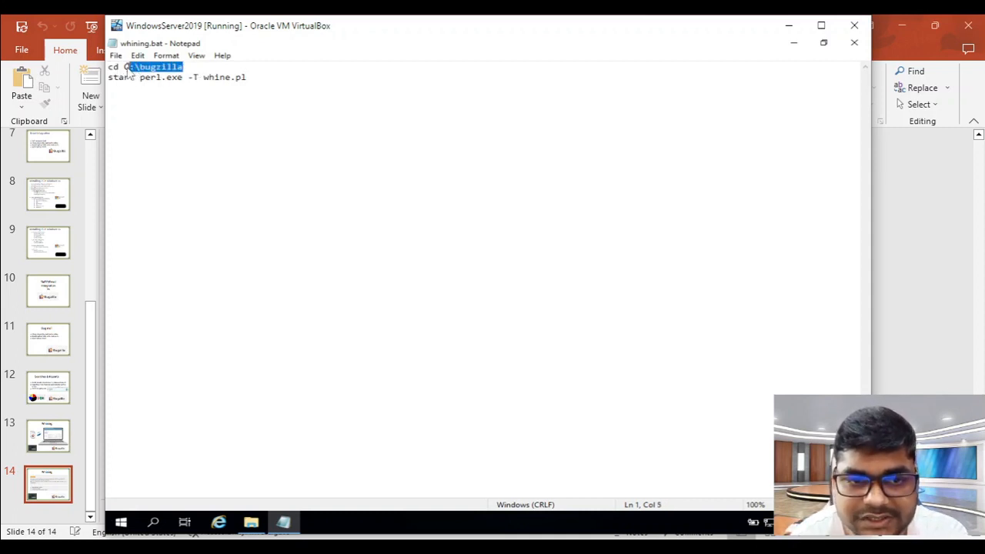
pyautogui.click(173, 67)
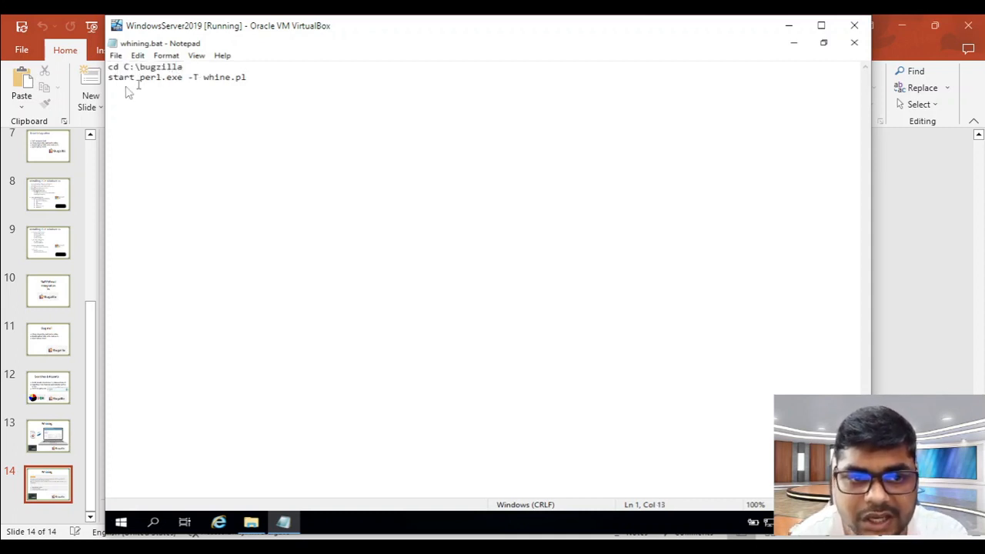
pyautogui.moveTo(139, 78); pyautogui.dragTo(185, 84)
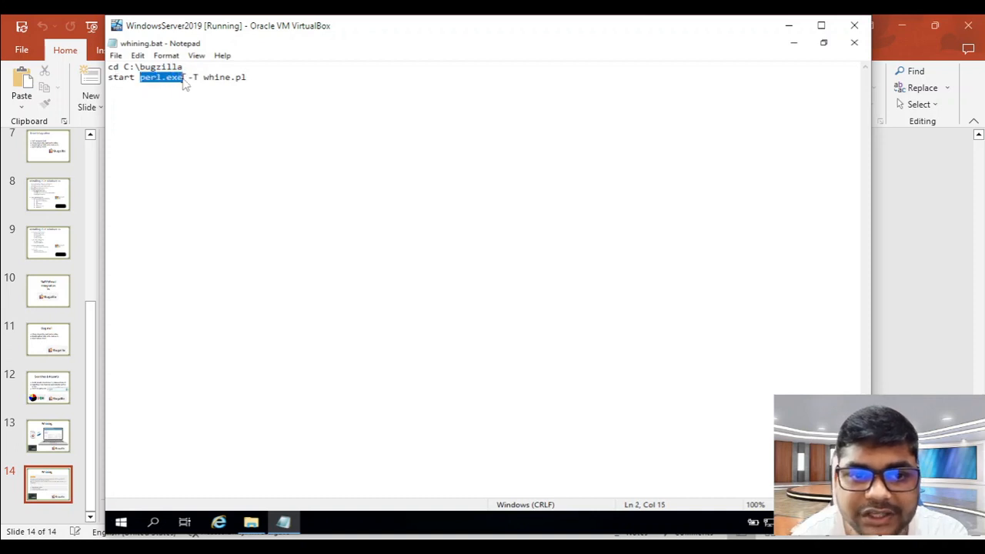
pyautogui.click(194, 80)
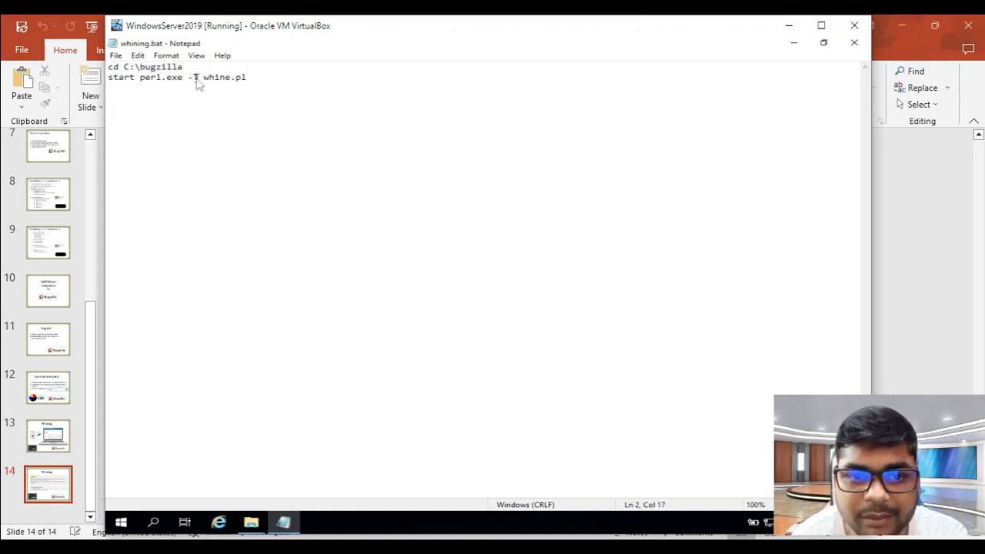
pyautogui.moveTo(247, 77); pyautogui.dragTo(107, 67)
pyautogui.click(179, 77)
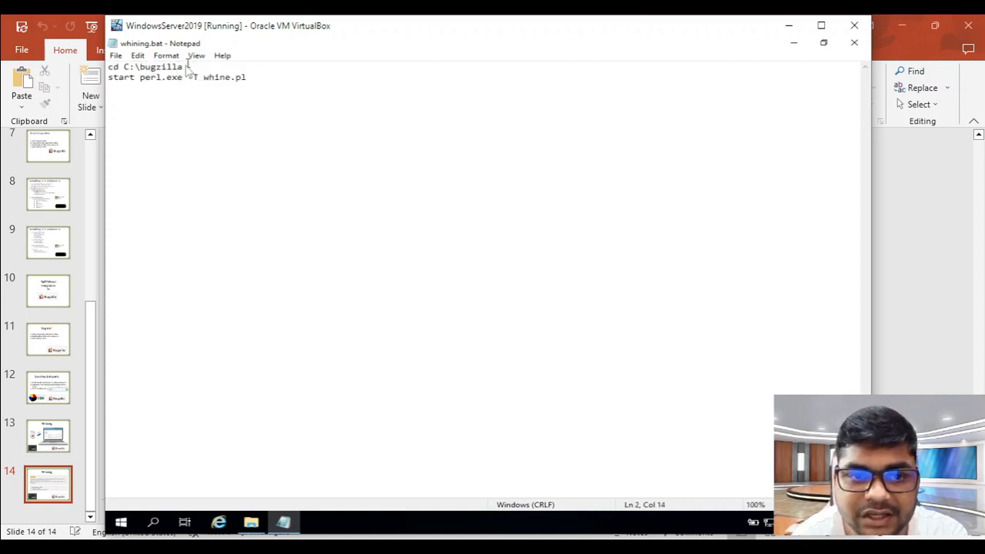
pyautogui.moveTo(186, 68); pyautogui.dragTo(128, 69)
pyautogui.click(135, 68)
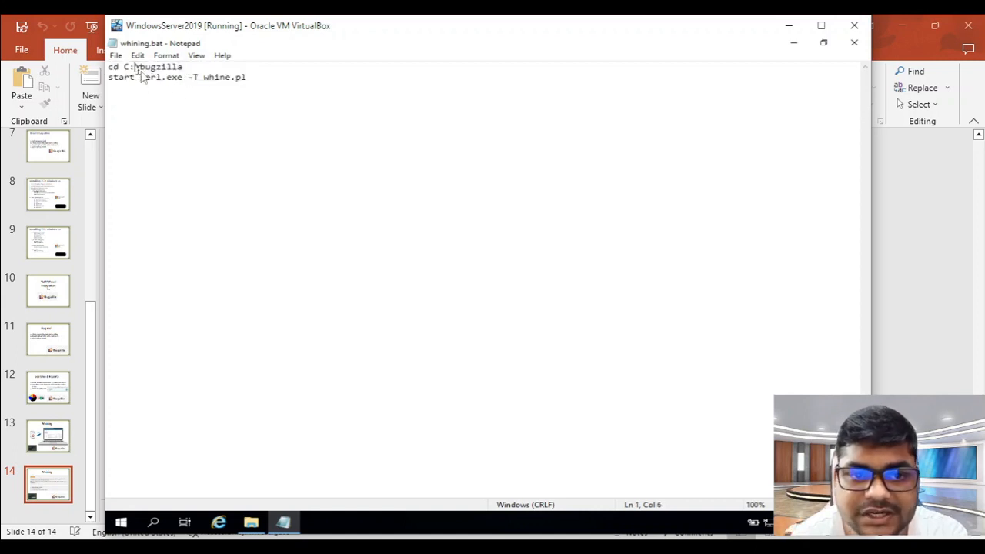
pyautogui.moveTo(248, 80); pyautogui.dragTo(207, 88)
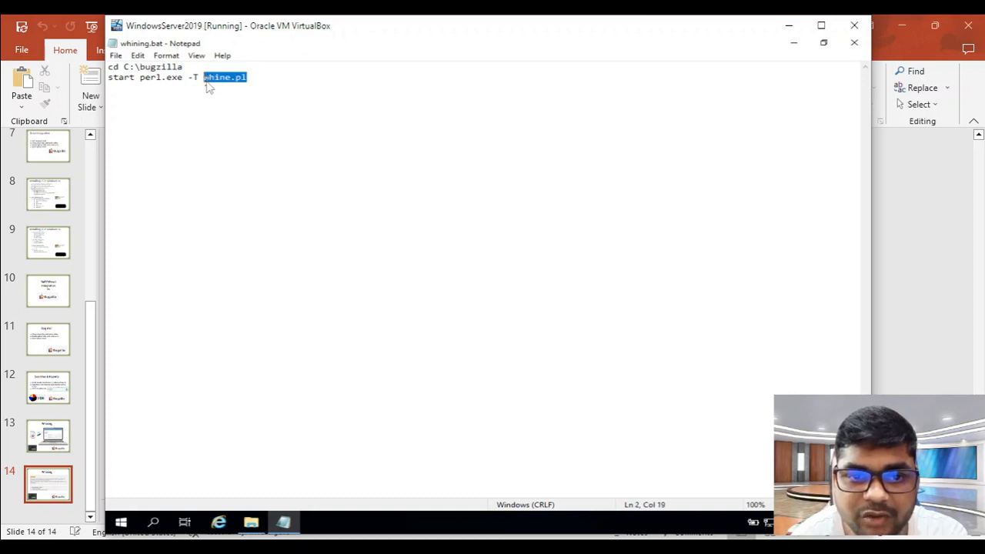
pyautogui.click(256, 85)
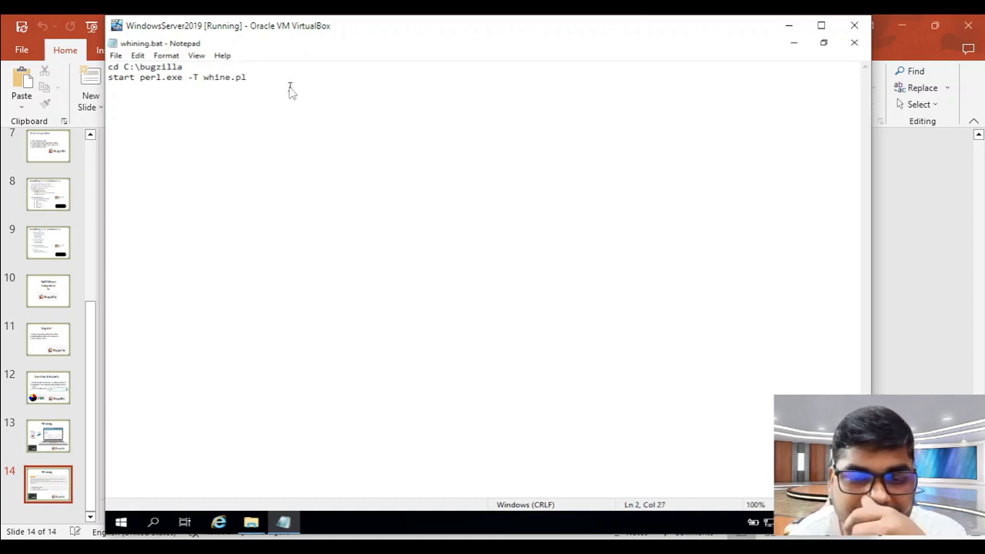
pyautogui.moveTo(255, 85); pyautogui.dragTo(108, 78)
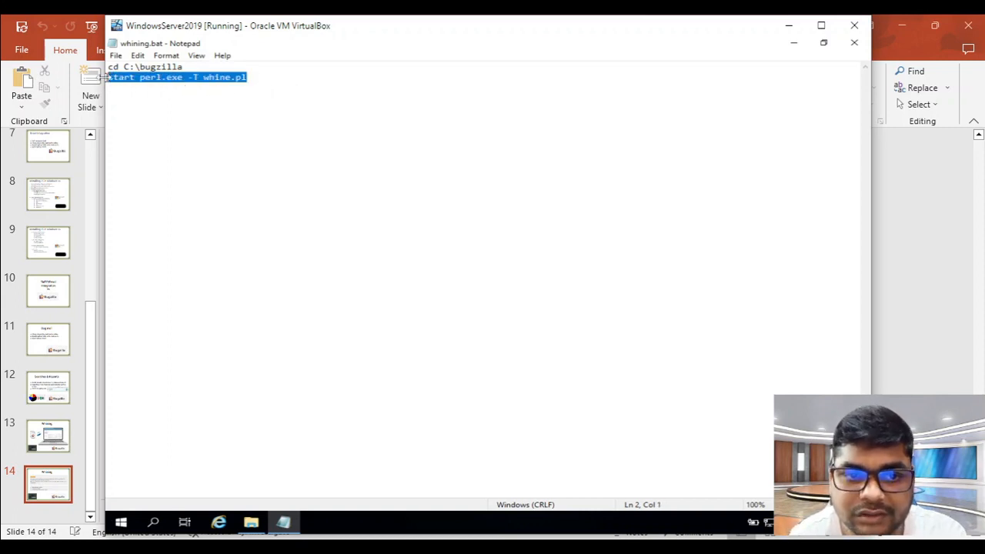
pyautogui.click(271, 86)
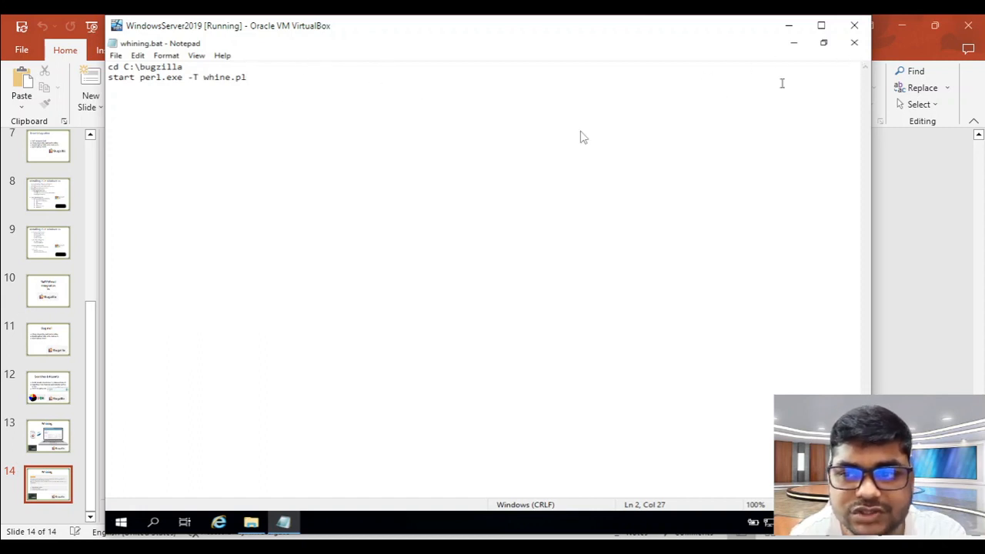
pyautogui.moveTo(341, 100); pyautogui.dragTo(112, 69)
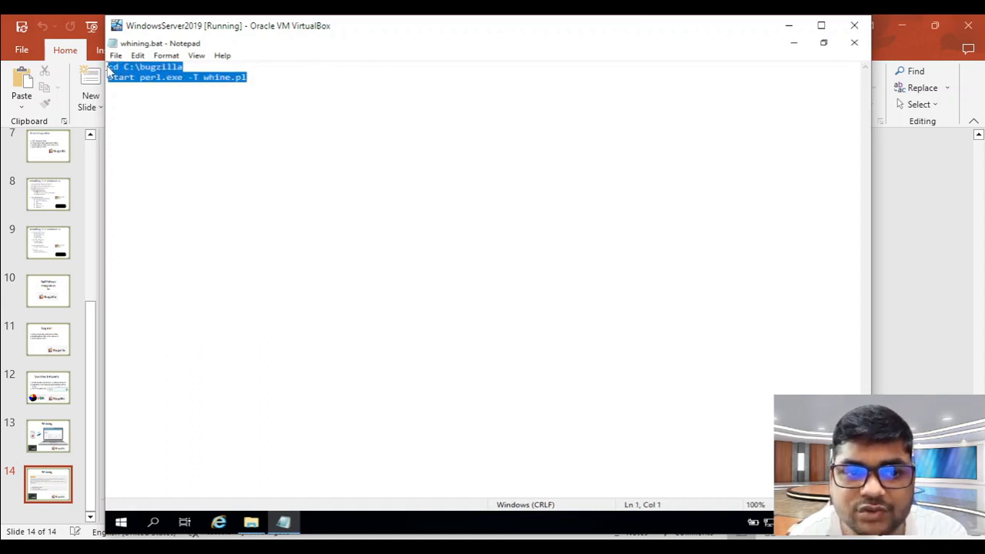
pyautogui.click(262, 92)
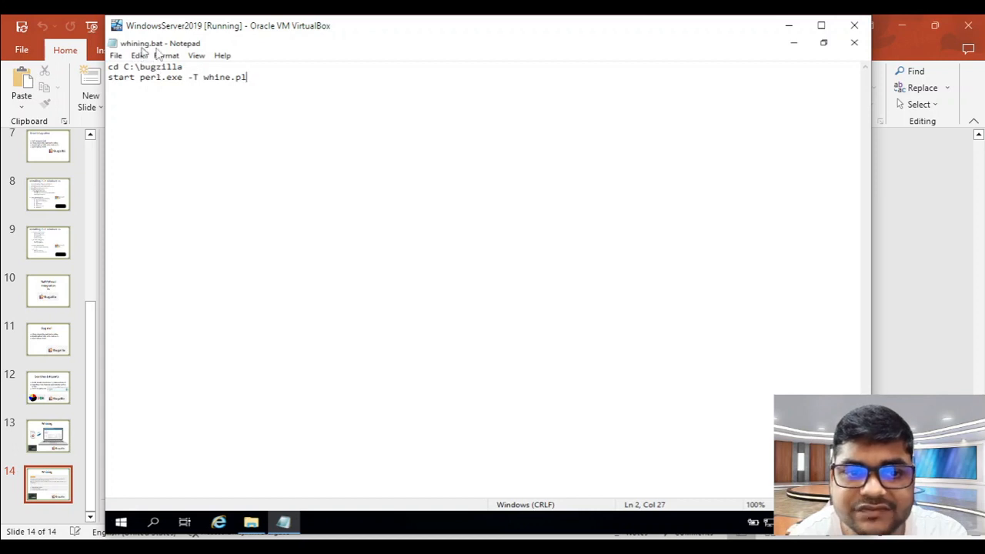
# Step: Close whining.bat and check its location in the C:\usr\lib folder
pyautogui.click(854, 42)
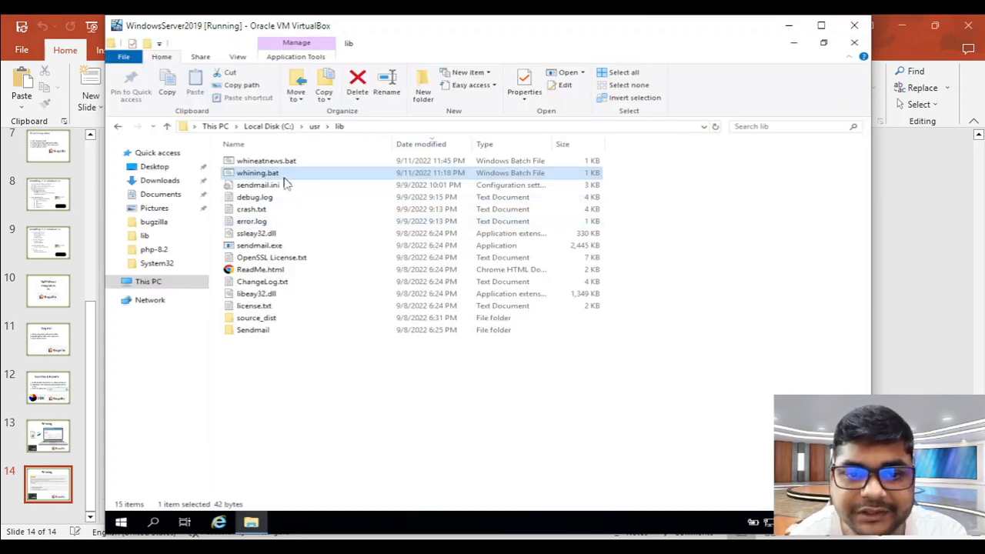
pyautogui.click(368, 426)
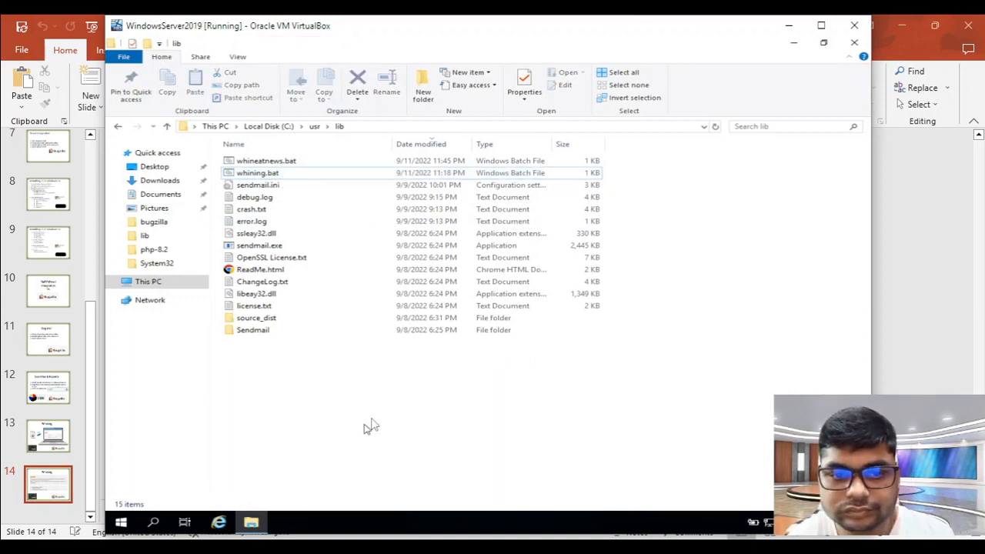
pyautogui.click(277, 177)
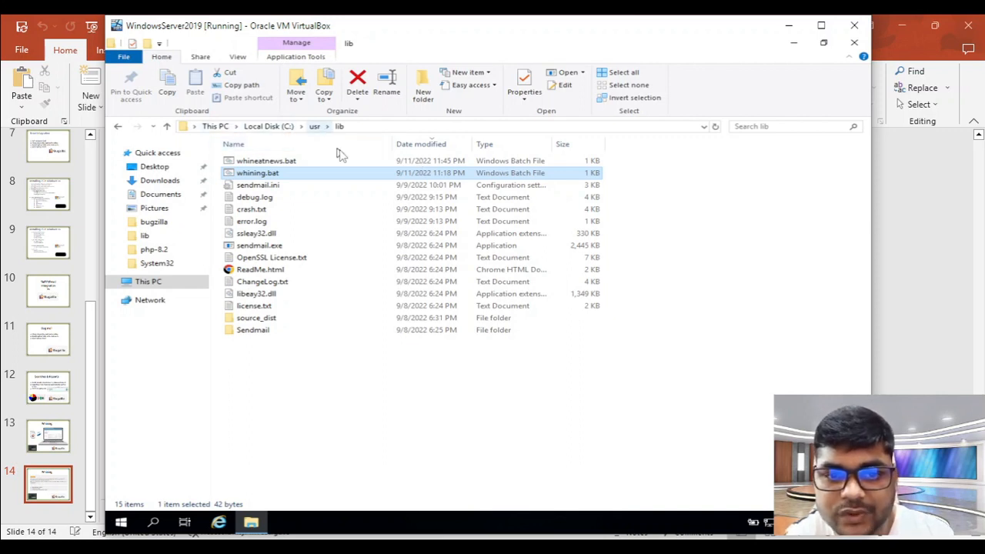
pyautogui.click(486, 451)
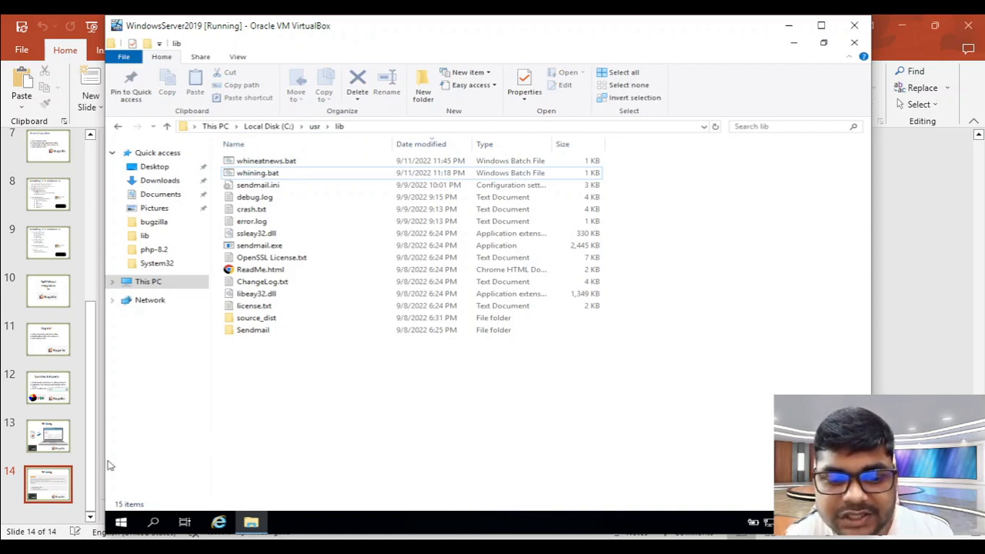
# Step: Open Task Scheduler in the virtual machine and select the existing Bugzilla task in the Task Scheduler Library
pyautogui.click(121, 523)
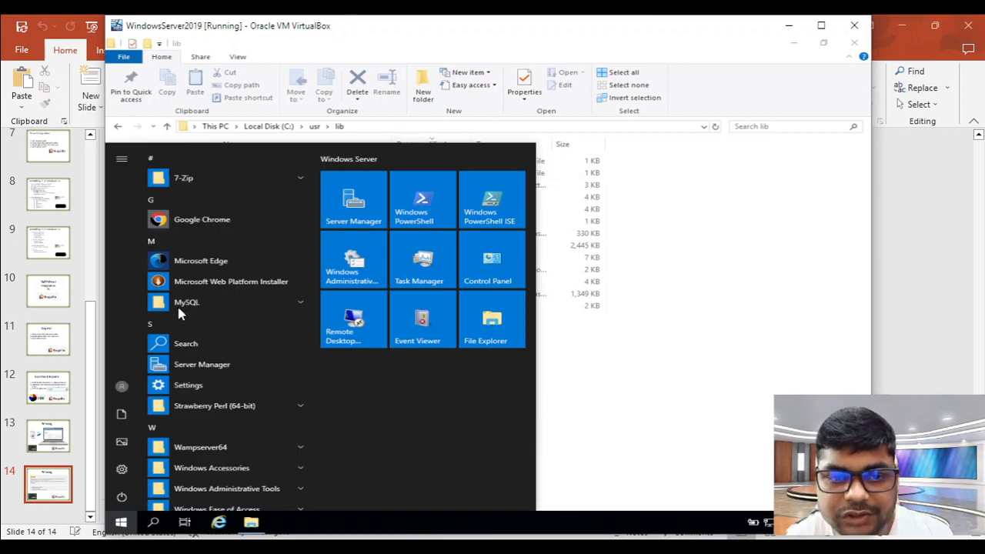
pyautogui.write('task')
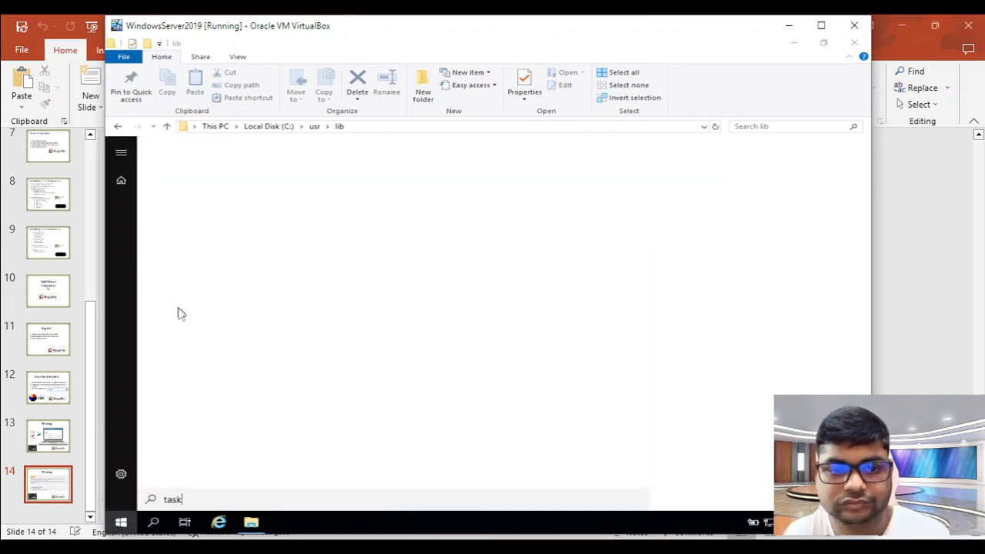
pyautogui.click(231, 198)
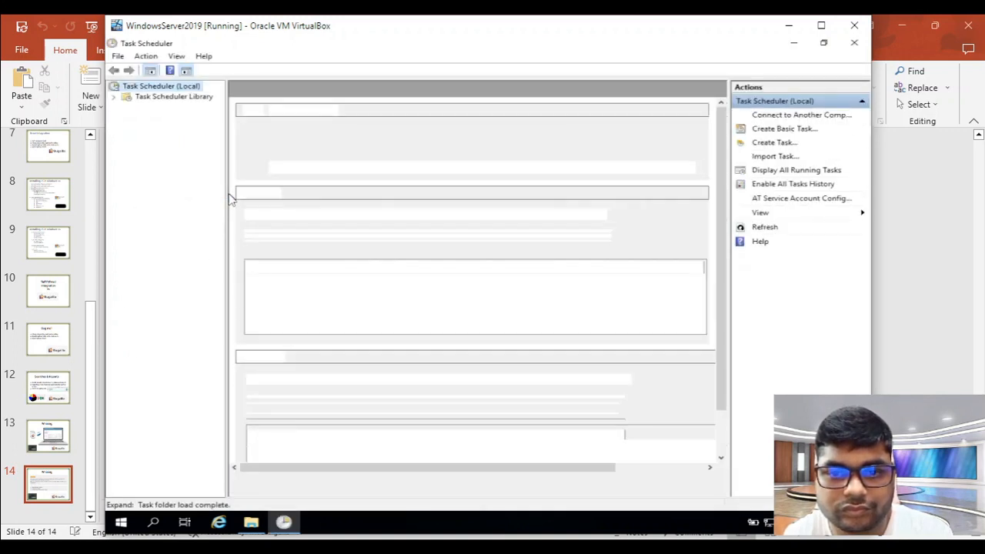
pyautogui.click(165, 97)
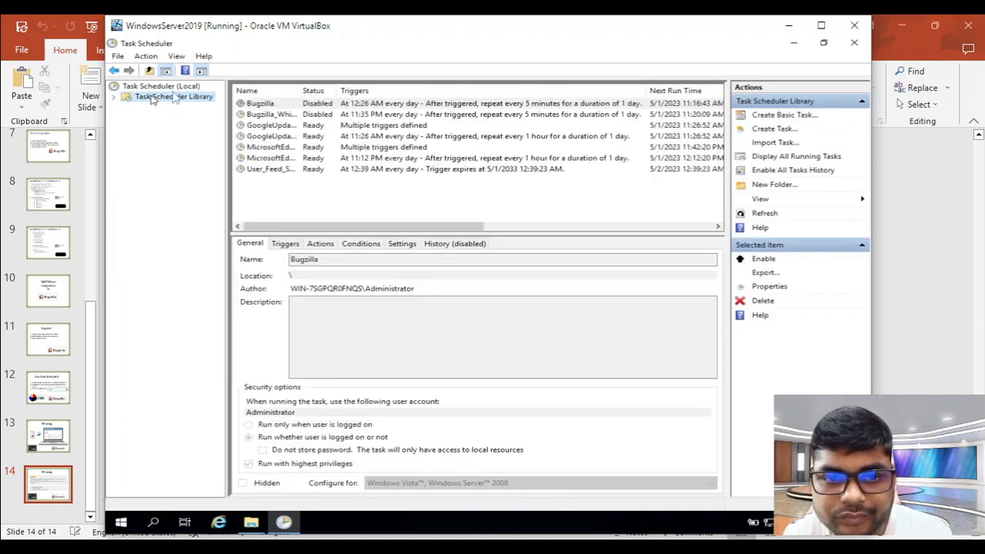
pyautogui.click(273, 104)
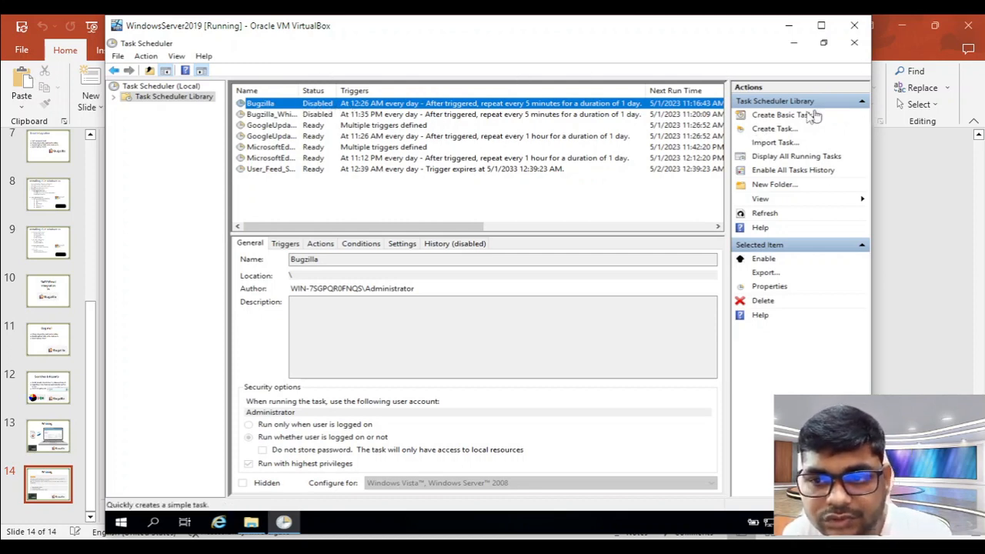
# Step: Start a new basic task with Bugzilla_Whine_new as both its name and its description
pyautogui.click(778, 117)
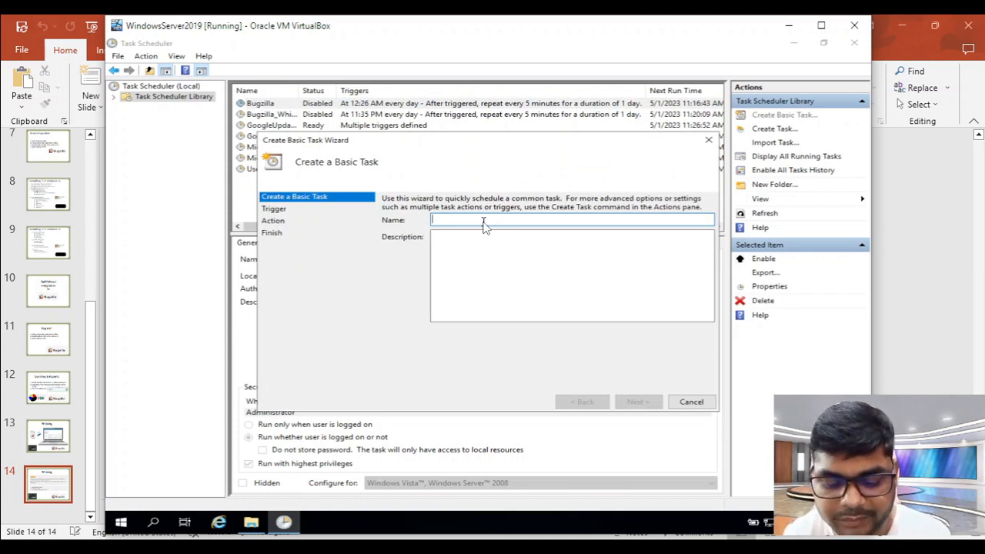
pyautogui.write('Bugzilla_Whine_new')
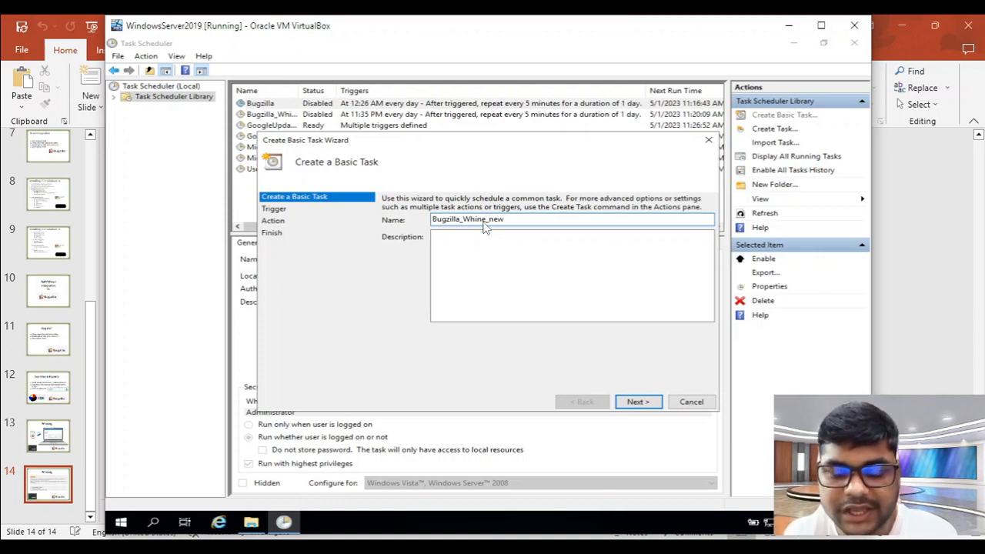
pyautogui.doubleClick(532, 222)
pyautogui.hotkey('ctrl', 'c')
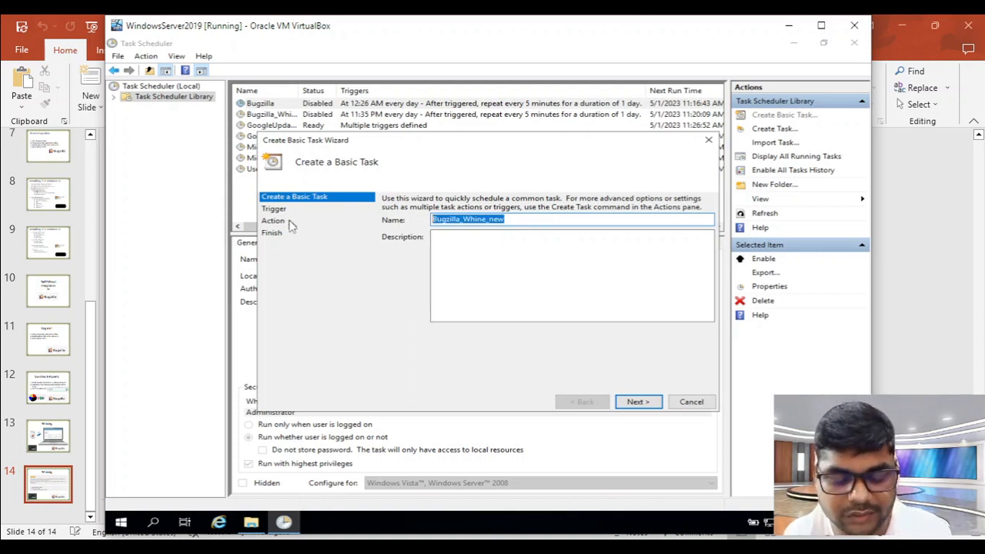
pyautogui.click(496, 271)
pyautogui.hotkey('ctrl', 'v')
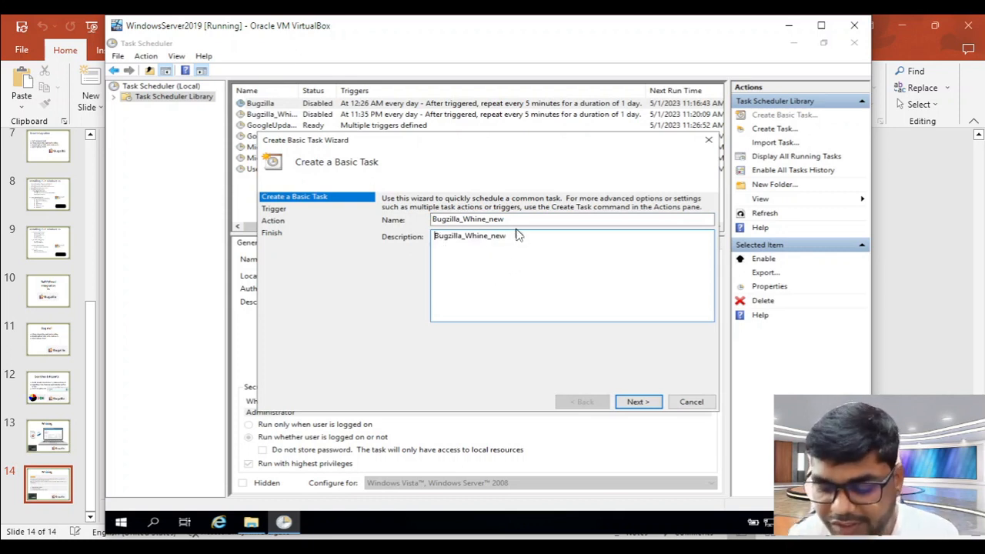
pyautogui.click(629, 402)
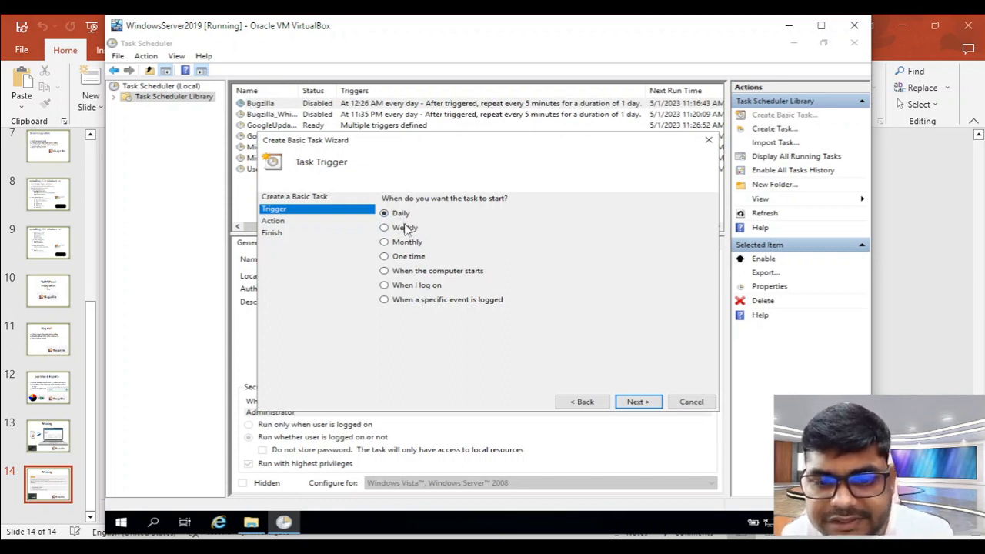
# Step: Give the basic task a daily trigger recurring every 1 day and the Start a program action
pyautogui.click(639, 404)
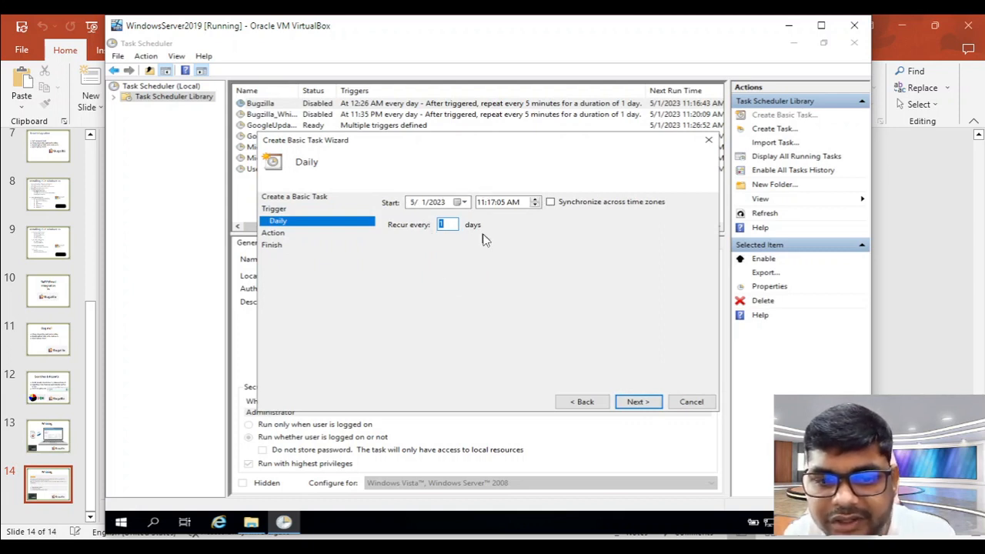
pyautogui.click(652, 402)
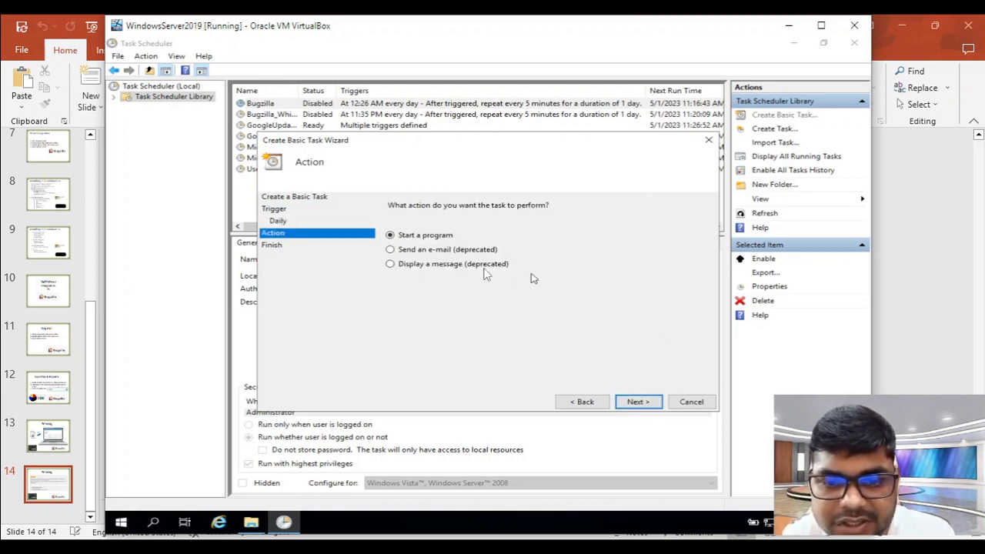
pyautogui.click(643, 402)
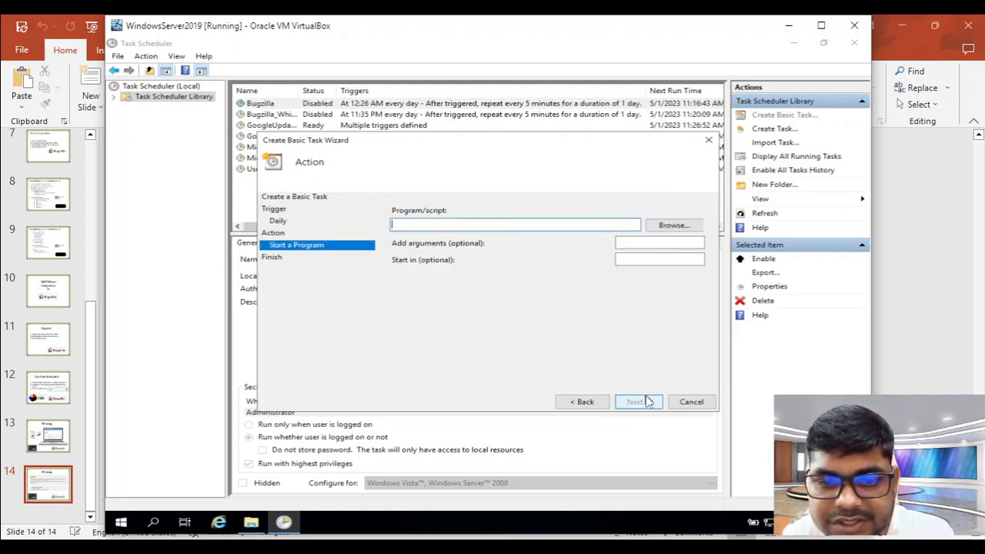
# Step: Choose whining.bat from the C:\usr\lib folder as the program to start and continue to the task summary
pyautogui.click(671, 227)
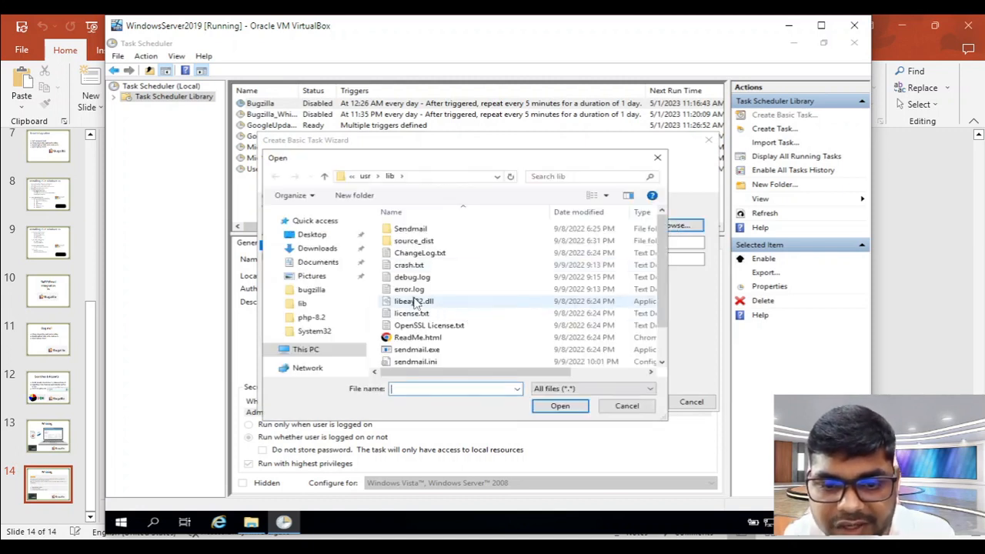
pyautogui.click(308, 351)
pyautogui.scroll(-3, 416, 231)
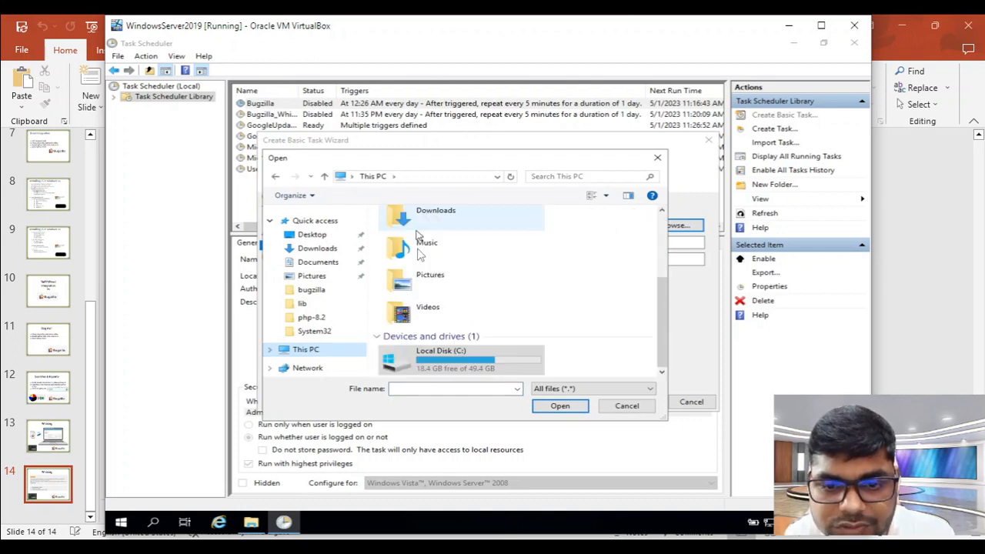
pyautogui.doubleClick(433, 356)
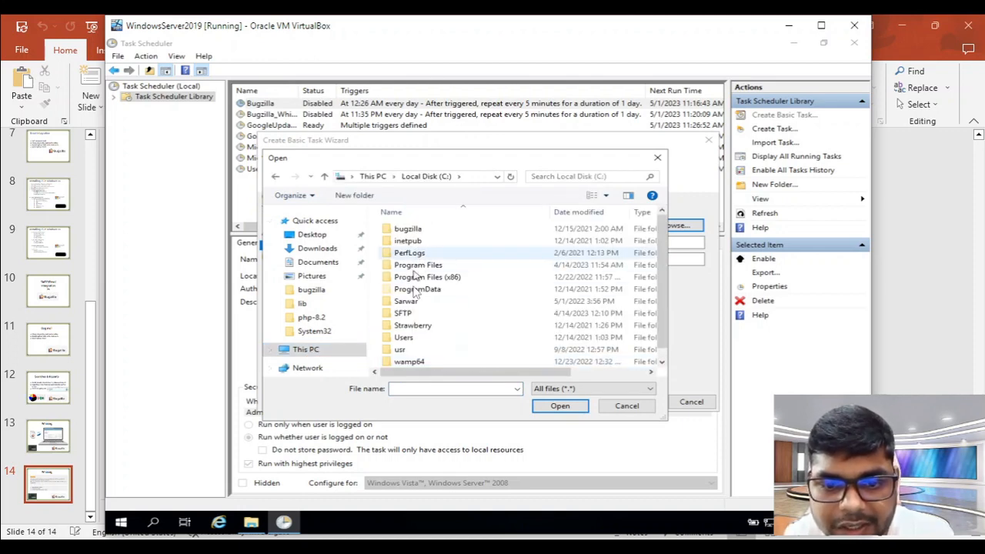
pyautogui.doubleClick(408, 350)
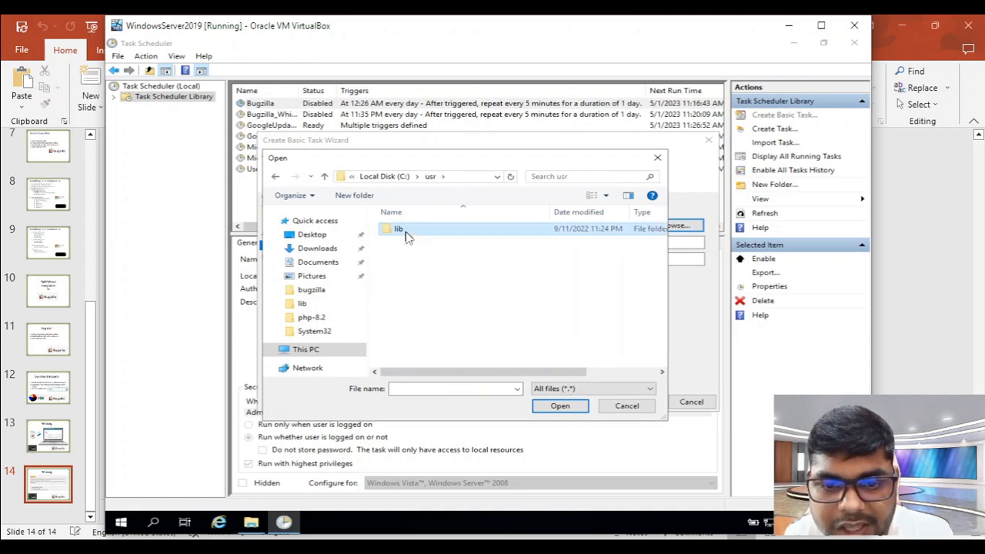
pyautogui.doubleClick(404, 231)
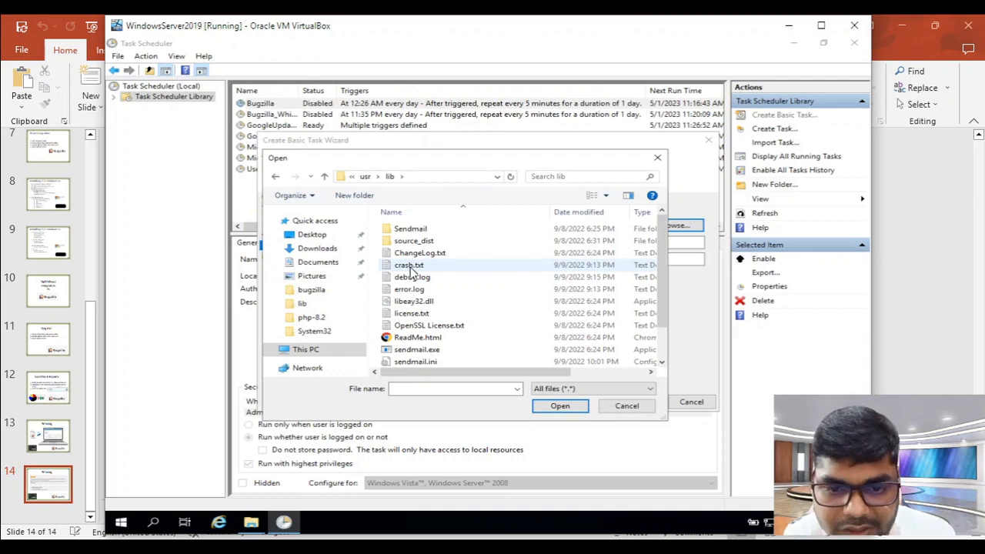
pyautogui.click(416, 361)
pyautogui.scroll(-1, 484, 268)
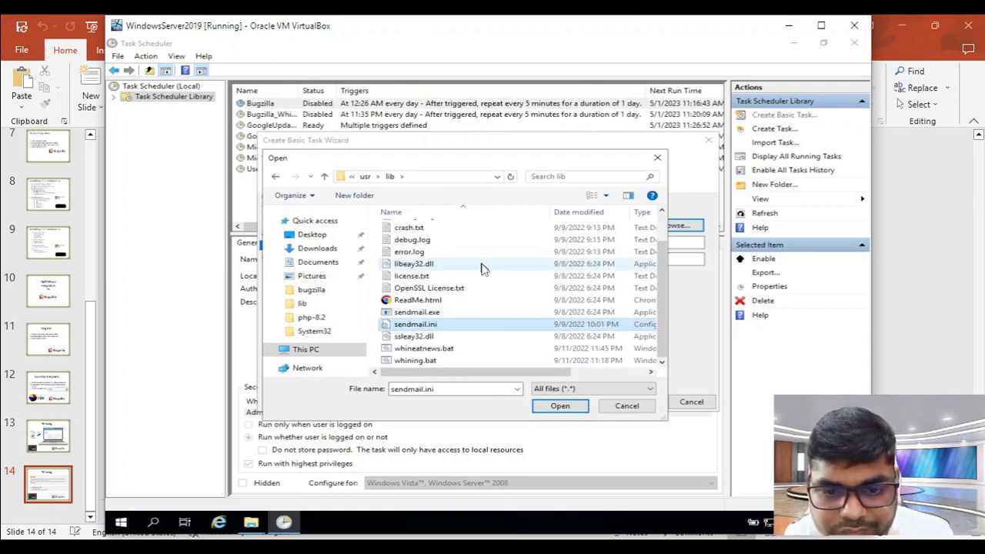
pyautogui.click(416, 361)
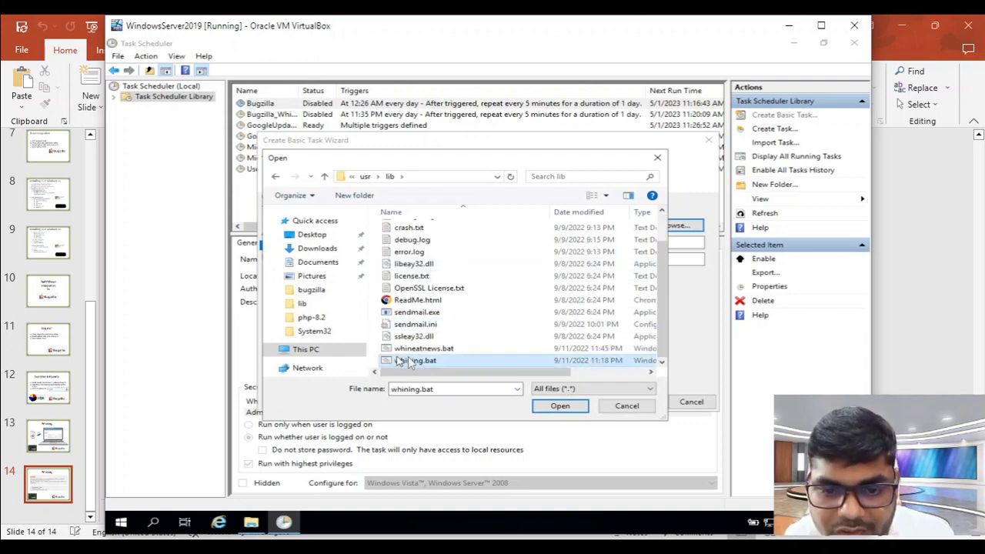
pyautogui.click(556, 410)
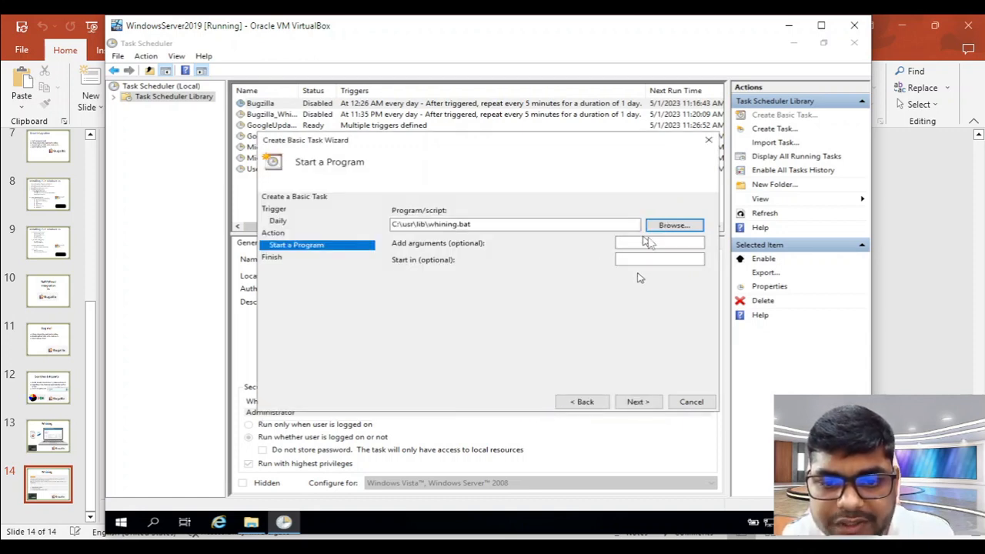
pyautogui.click(639, 403)
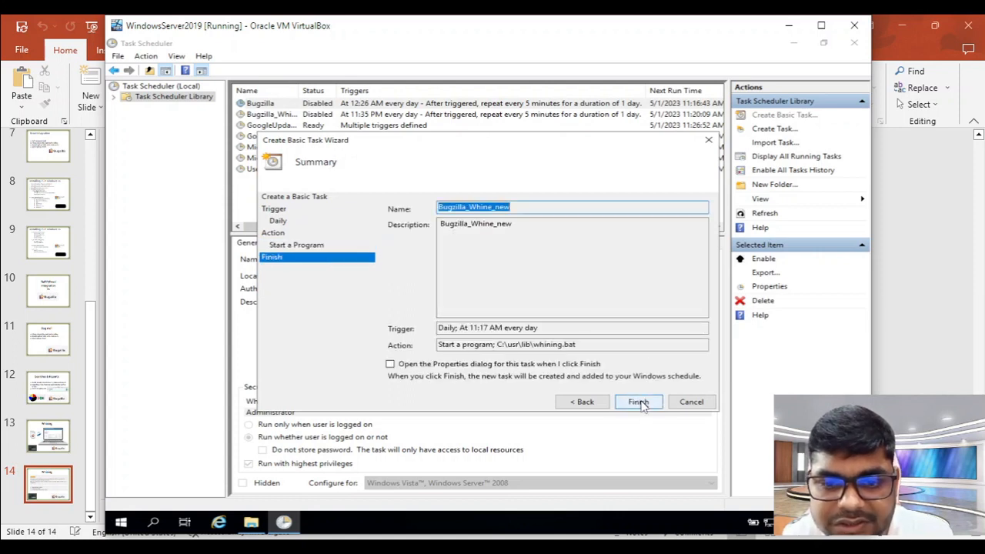
# Step: Check the name and description in the task summary and finish creating the Bugzilla_Whine_new task
pyautogui.click(523, 207)
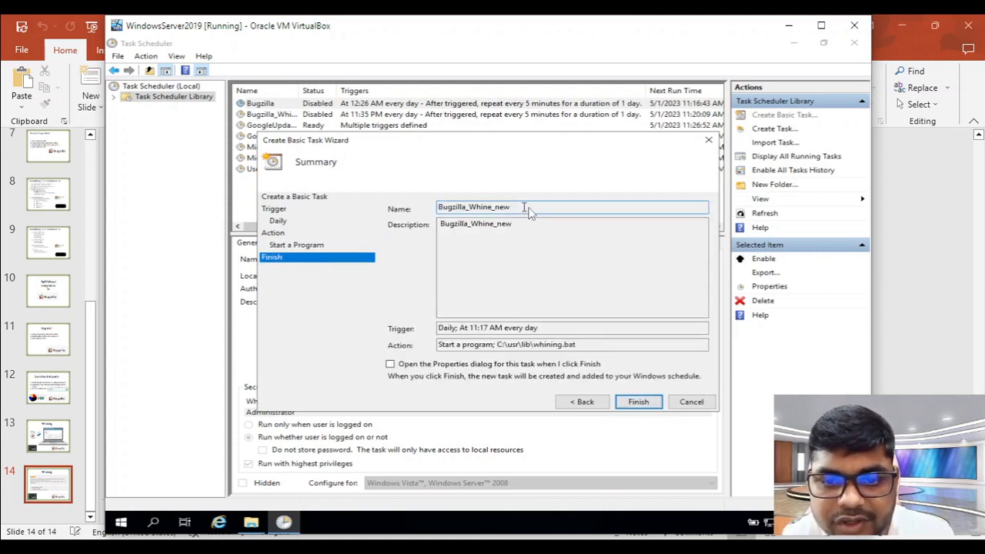
pyautogui.moveTo(542, 207); pyautogui.dragTo(382, 207)
pyautogui.click(586, 231)
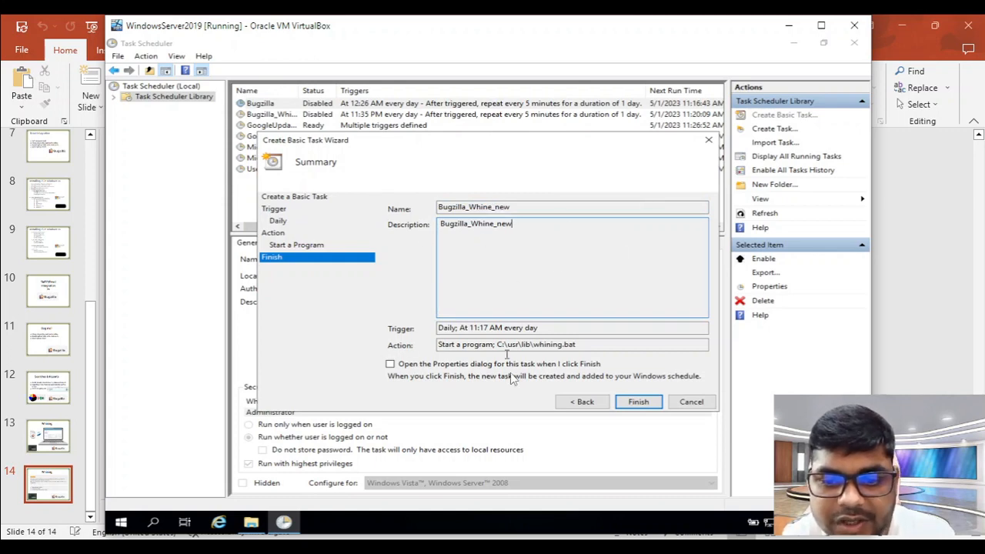
pyautogui.click(639, 401)
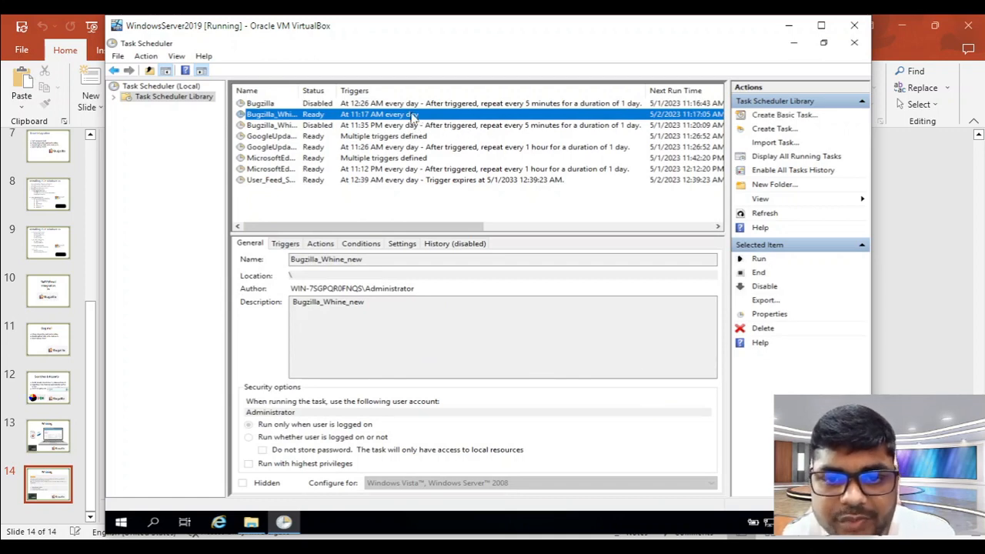
# Step: Set Bugzilla_Whine_new to run whether user is logged on or not with highest privileges, and open its daily trigger
pyautogui.doubleClick(412, 115)
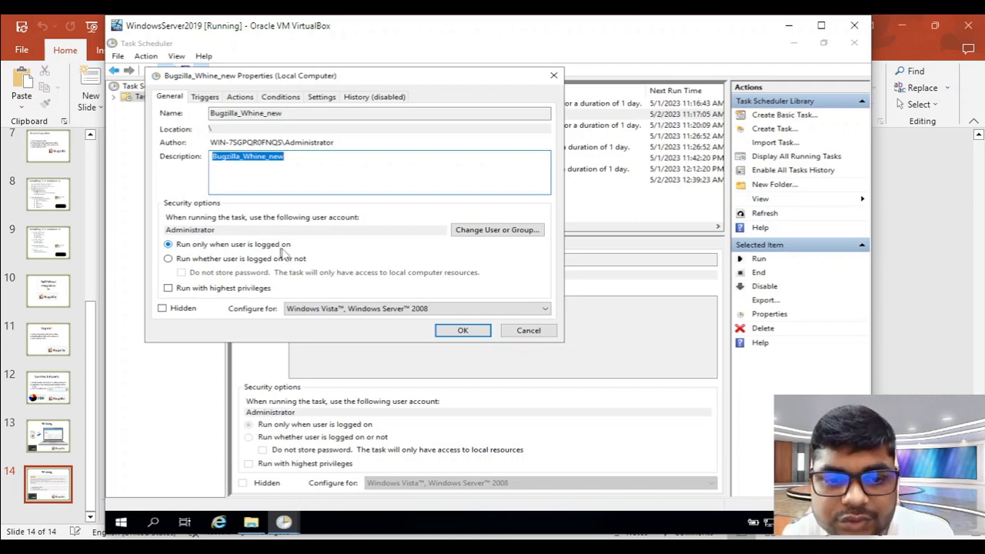
pyautogui.click(188, 262)
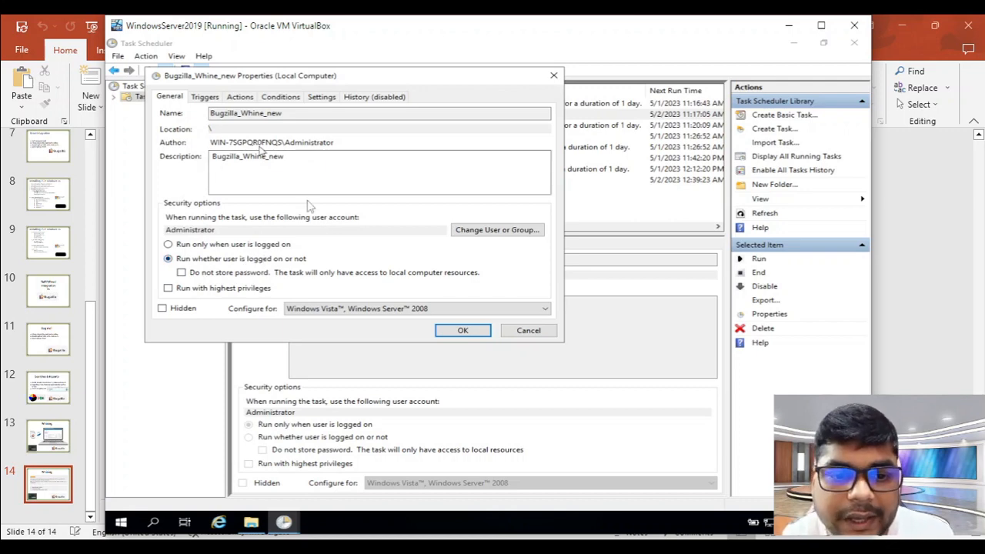
pyautogui.click(179, 291)
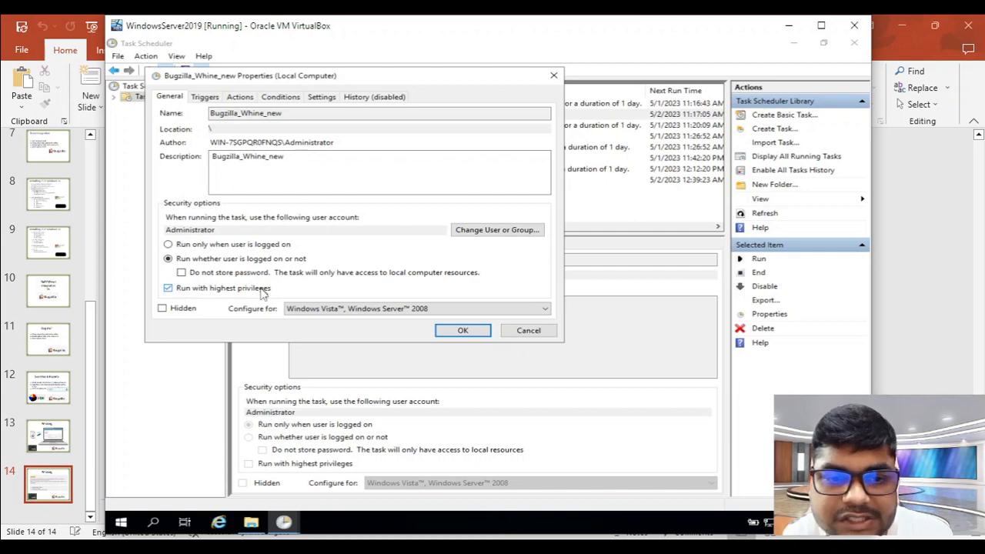
pyautogui.click(206, 98)
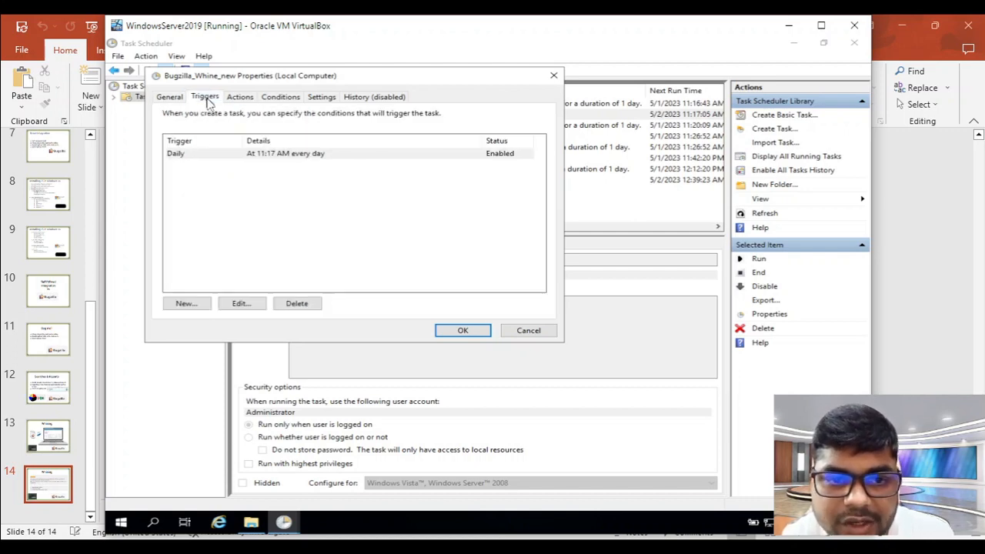
pyautogui.click(388, 156)
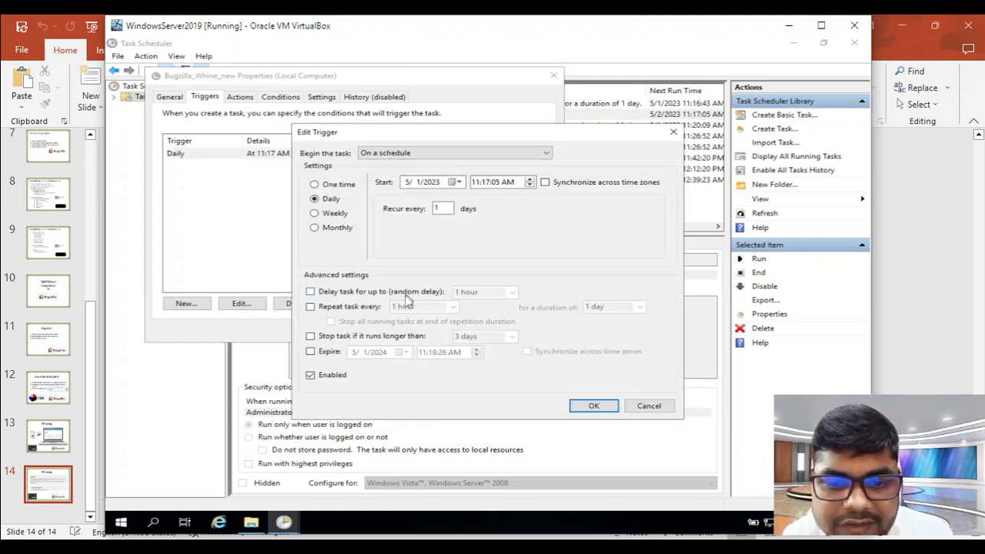
# Step: Try repeating the trigger every 15 minutes, compare it with the Bugzilla whining schedule, and turn the repetition off
pyautogui.click(312, 307)
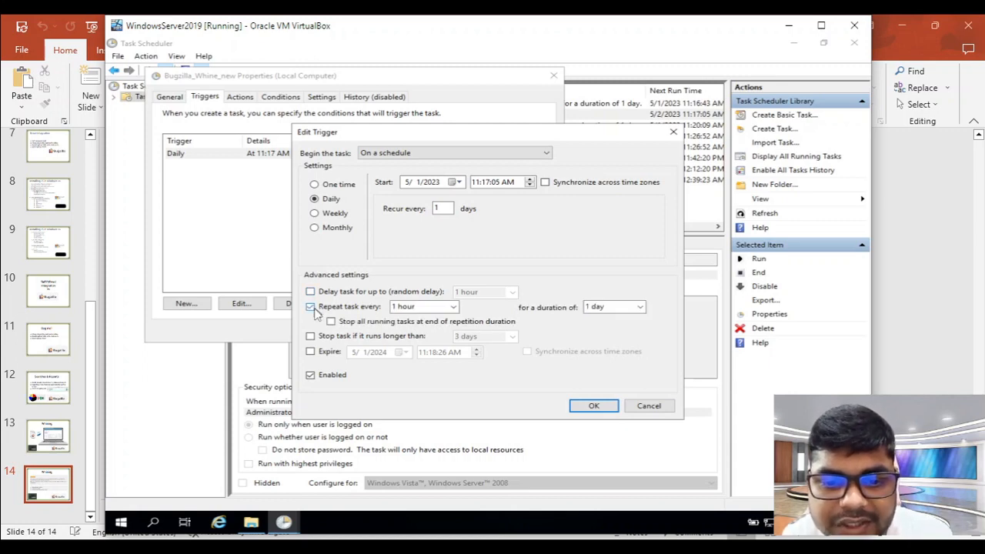
pyautogui.click(455, 307)
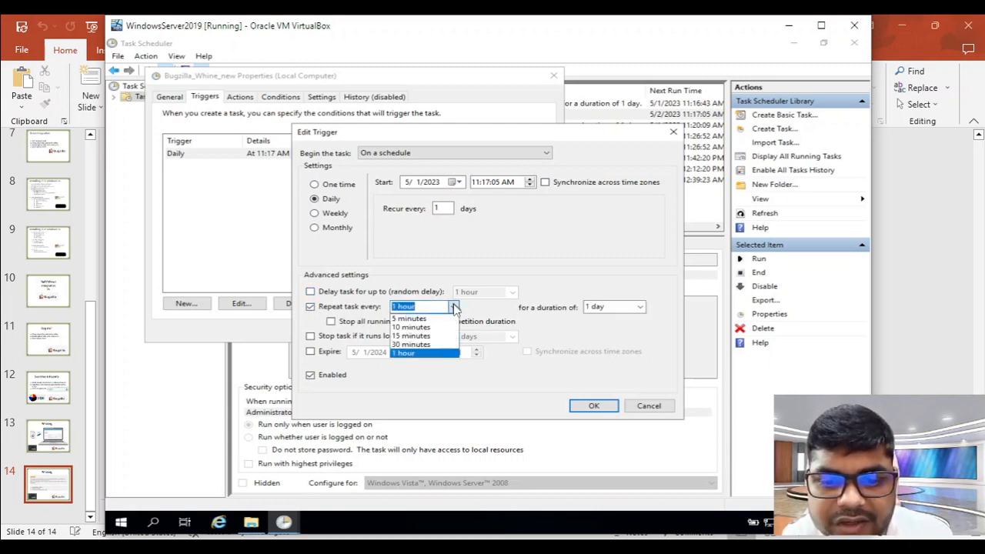
pyautogui.click(431, 339)
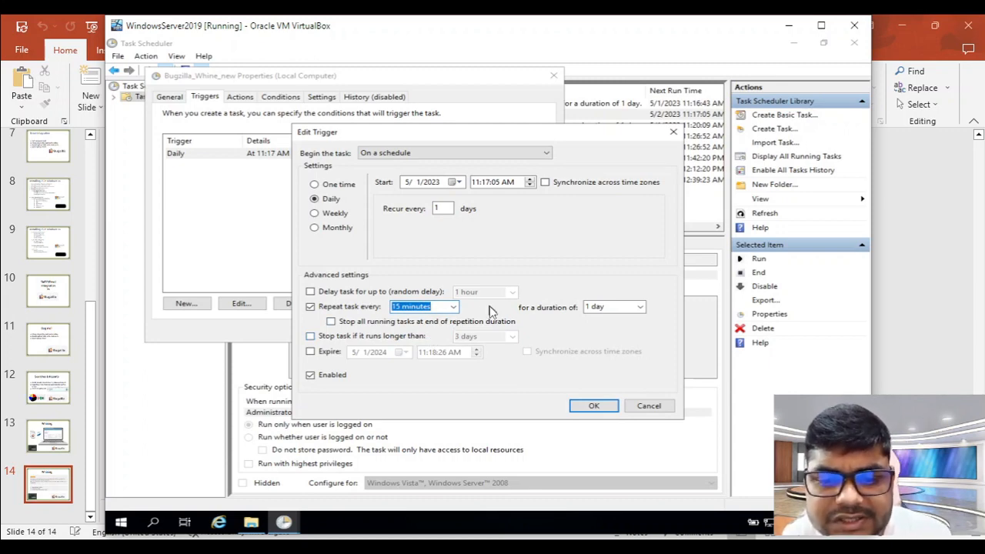
pyautogui.click(437, 307)
pyautogui.moveTo(437, 307); pyautogui.dragTo(389, 306)
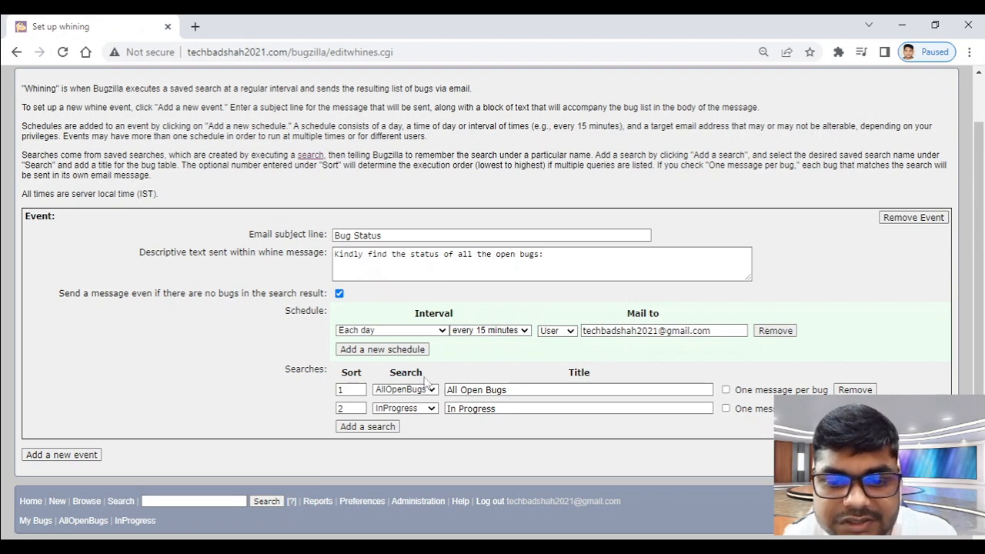
pyautogui.click(902, 21)
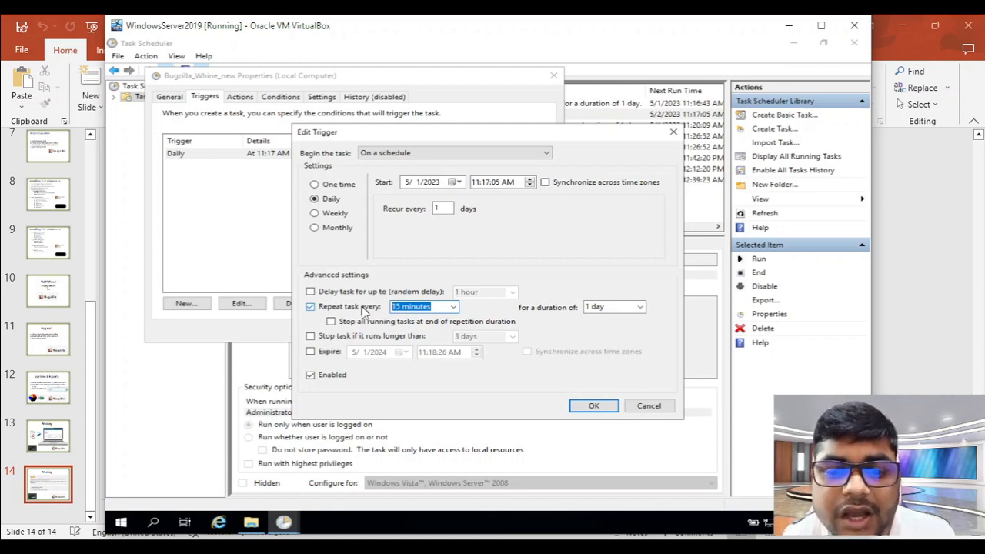
pyautogui.click(453, 307)
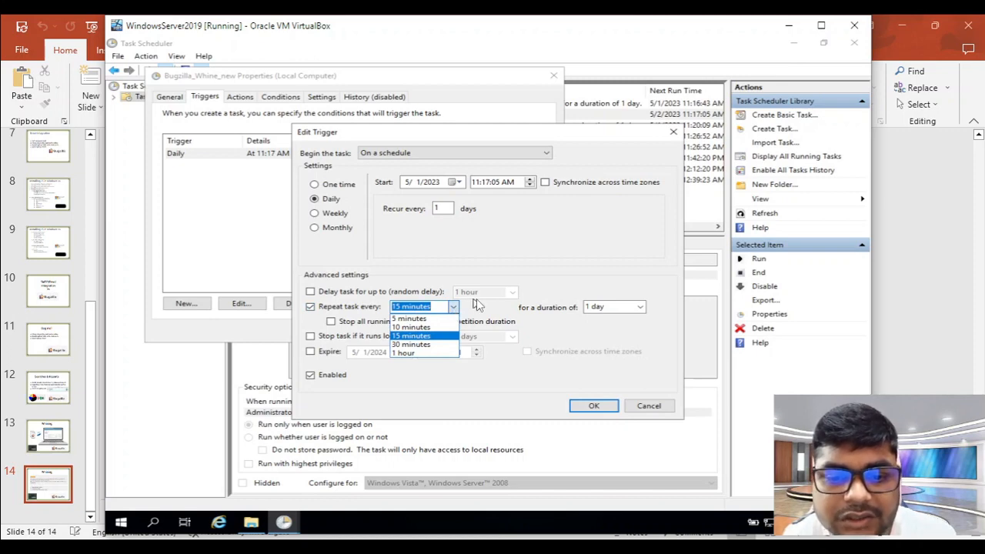
pyautogui.click(477, 305)
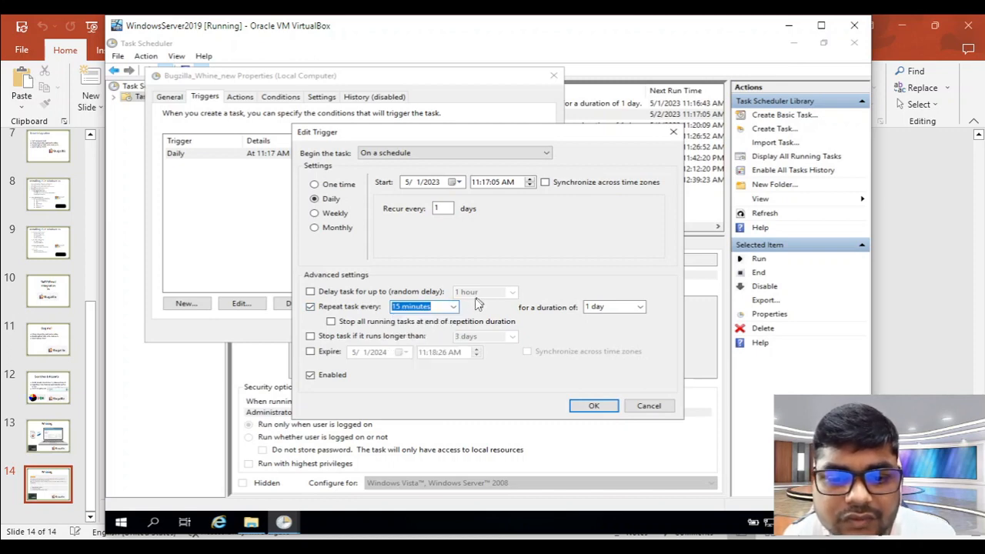
pyautogui.click(362, 308)
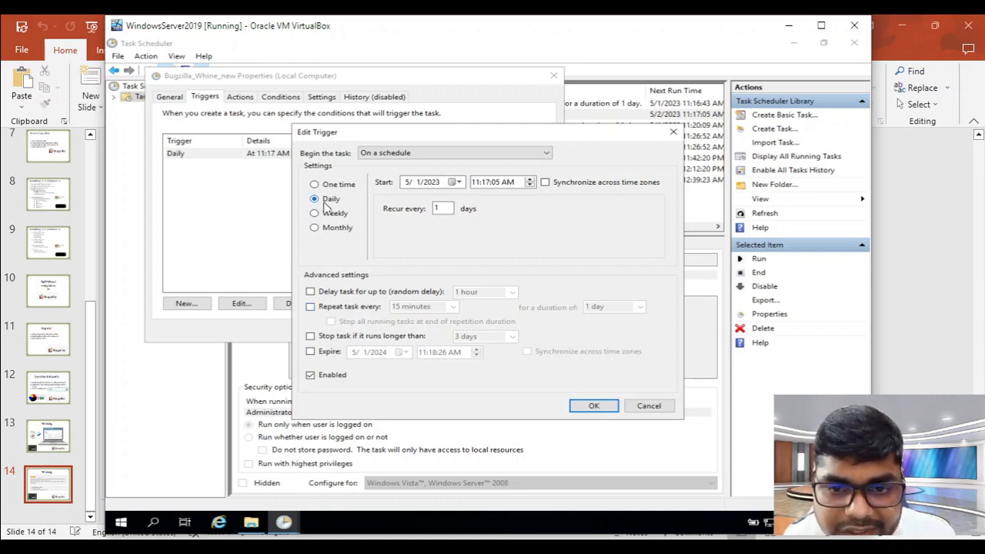
# Step: Set the daily trigger's start time to 10:00:00 AM and stop the task if it runs longer than 3 days
pyautogui.click(478, 184)
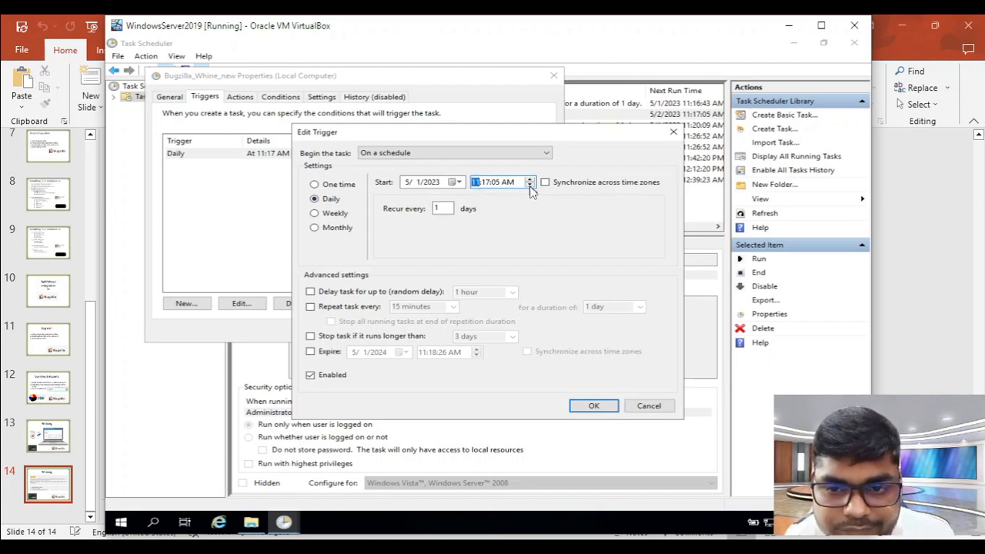
pyautogui.click(488, 182)
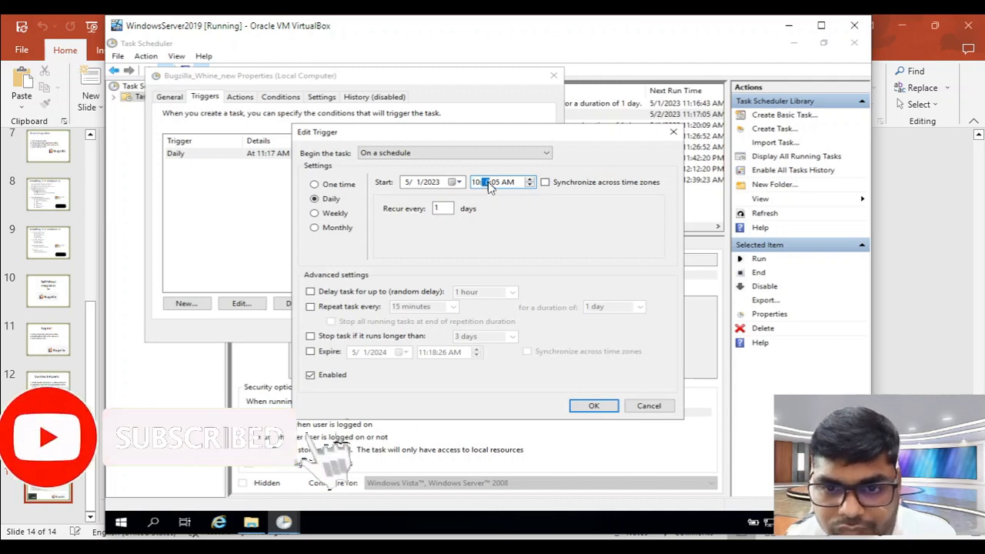
pyautogui.write('00')
pyautogui.click(498, 186)
pyautogui.write('00')
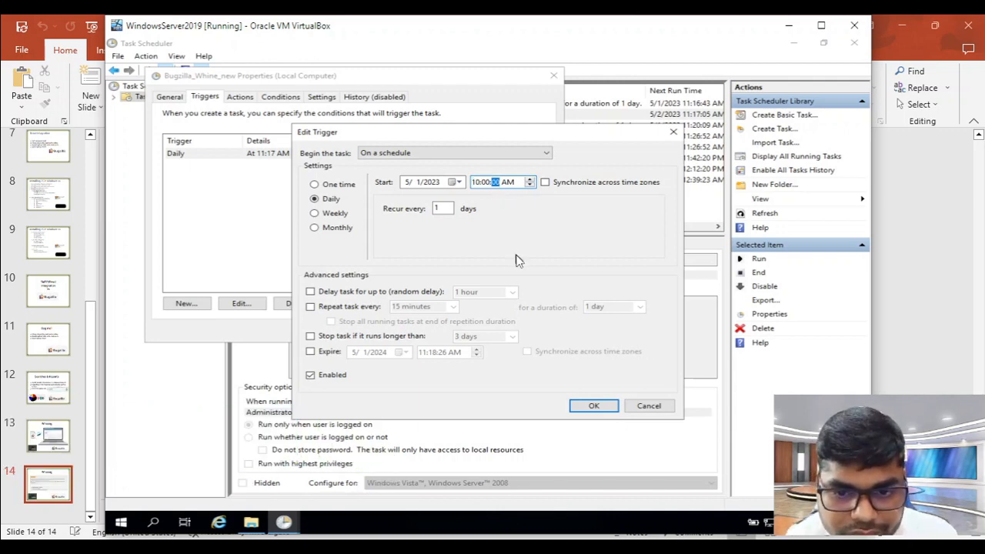
pyautogui.click(310, 337)
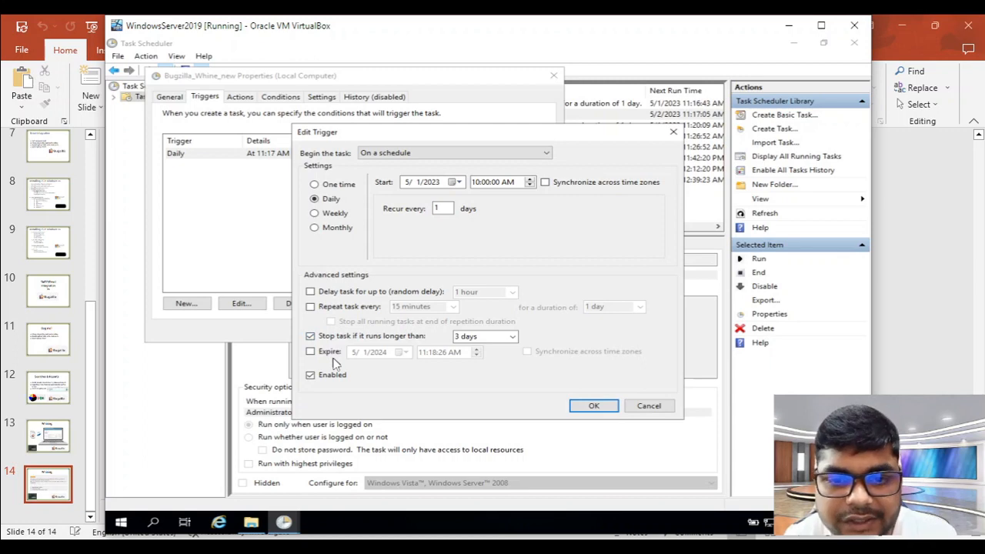
pyautogui.click(594, 407)
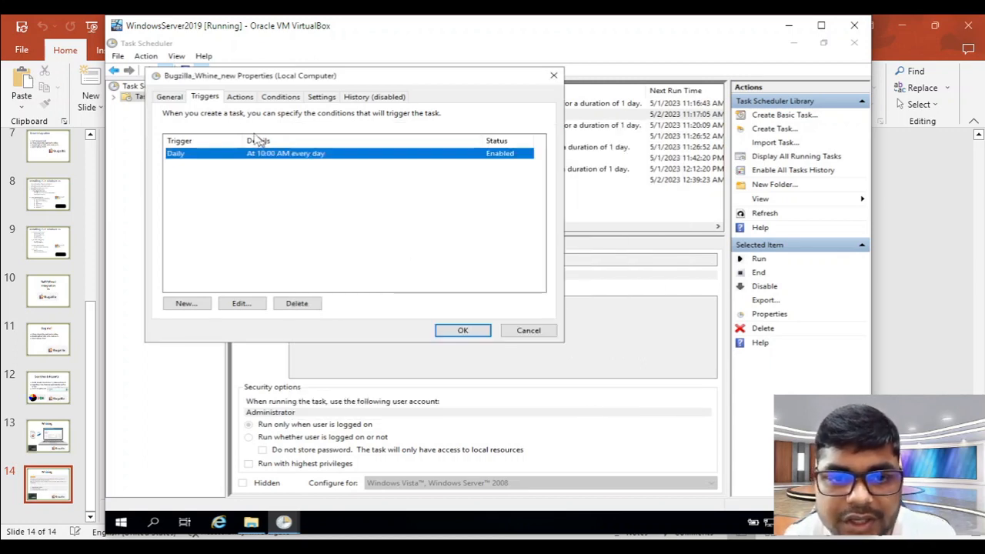
# Step: Check the task's program action, remove its AC power start condition and open its additional settings
pyautogui.click(240, 98)
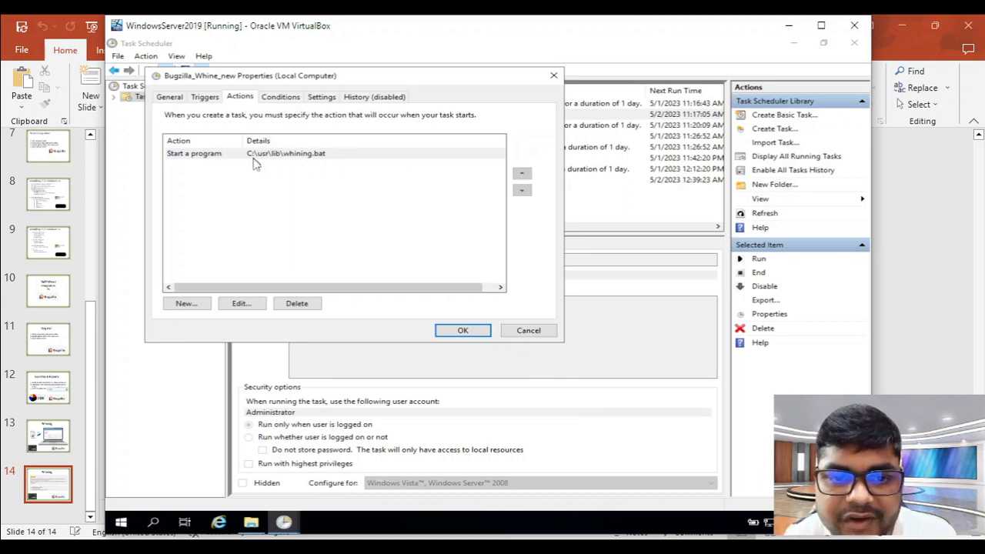
pyautogui.click(322, 162)
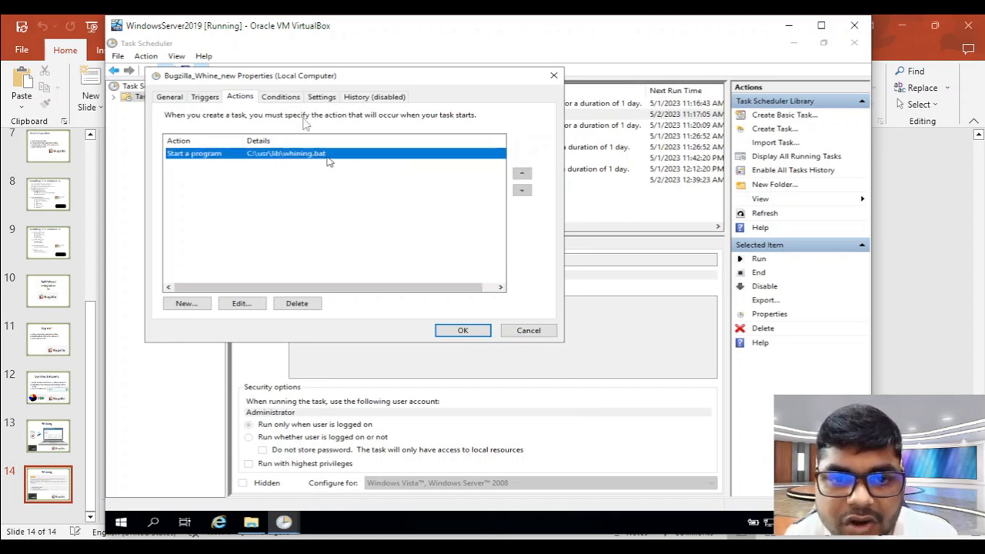
pyautogui.click(282, 98)
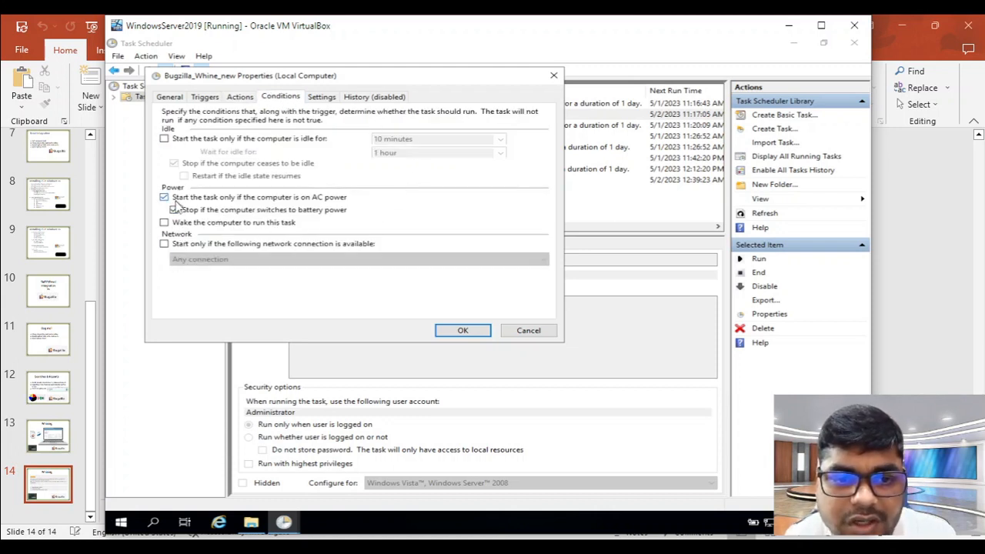
pyautogui.click(266, 200)
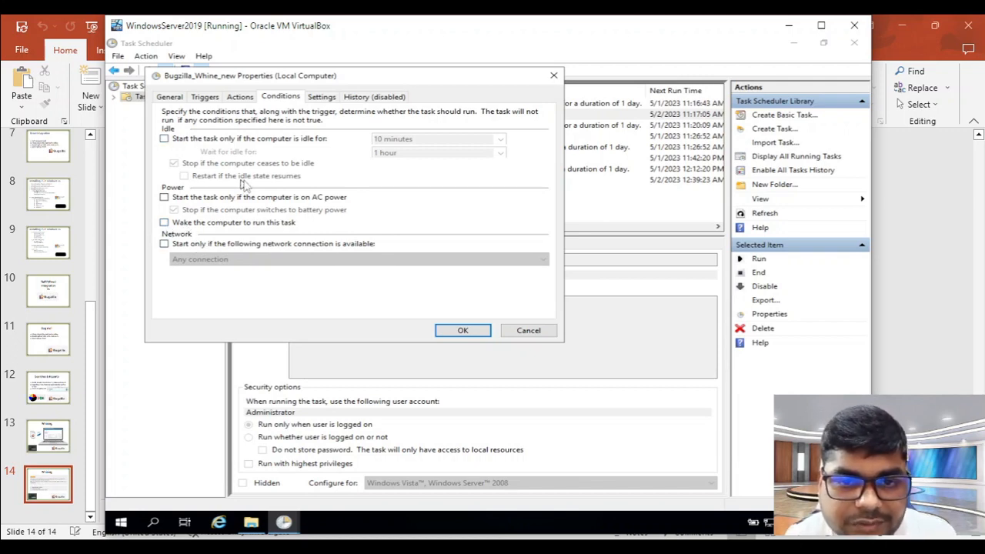
pyautogui.click(320, 97)
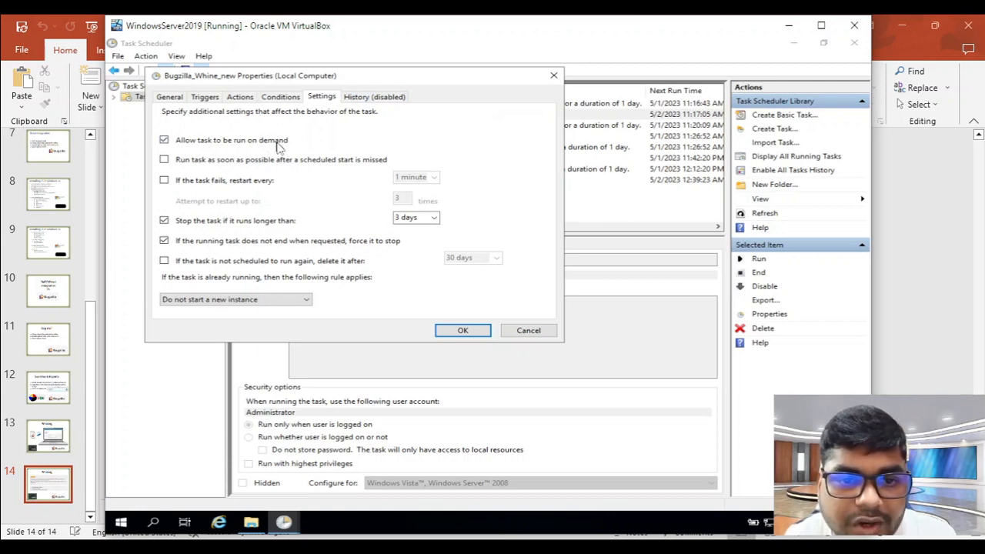
# Step: Set the task to run as soon as possible after a missed start and, on failure, restart every 30 minutes up to 10 times
pyautogui.click(165, 161)
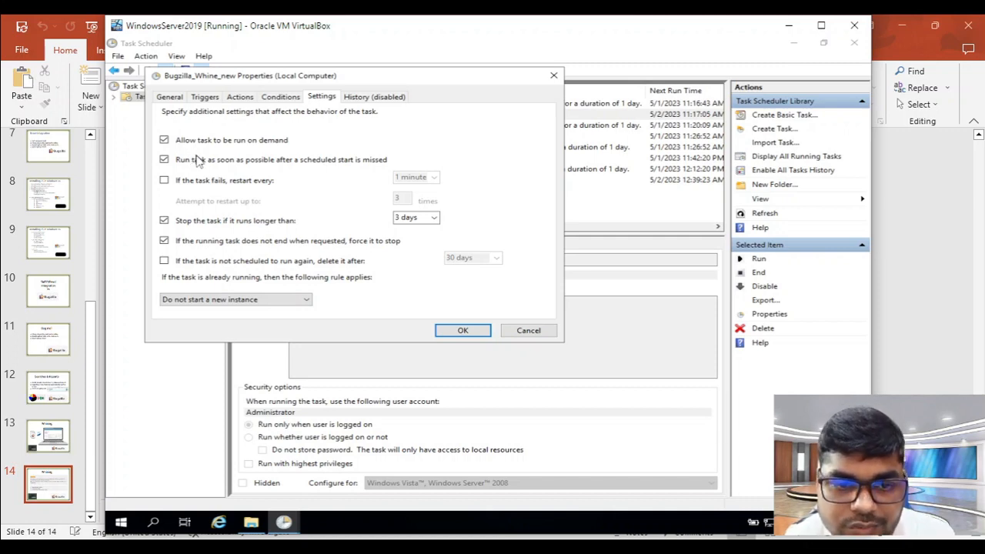
pyautogui.click(164, 180)
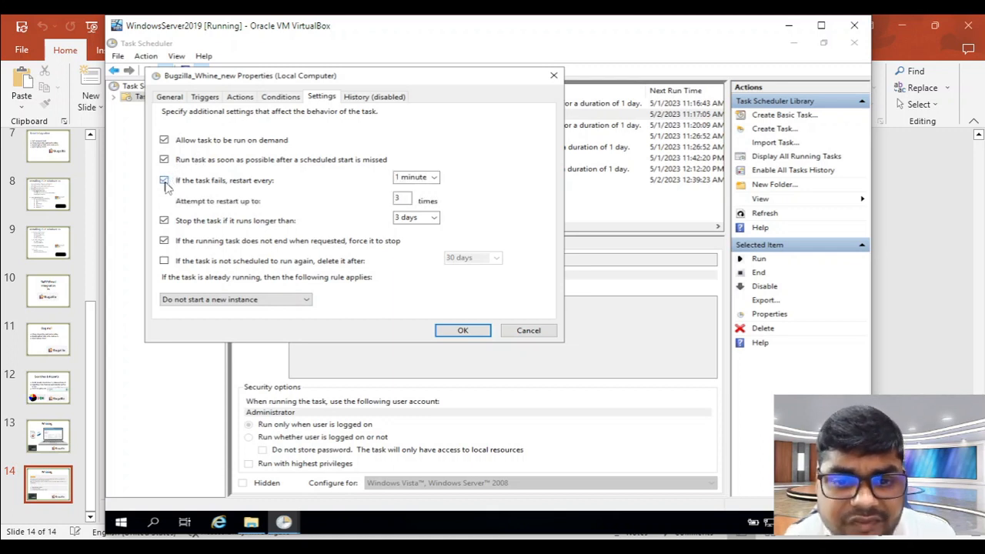
pyautogui.click(435, 178)
pyautogui.click(498, 159)
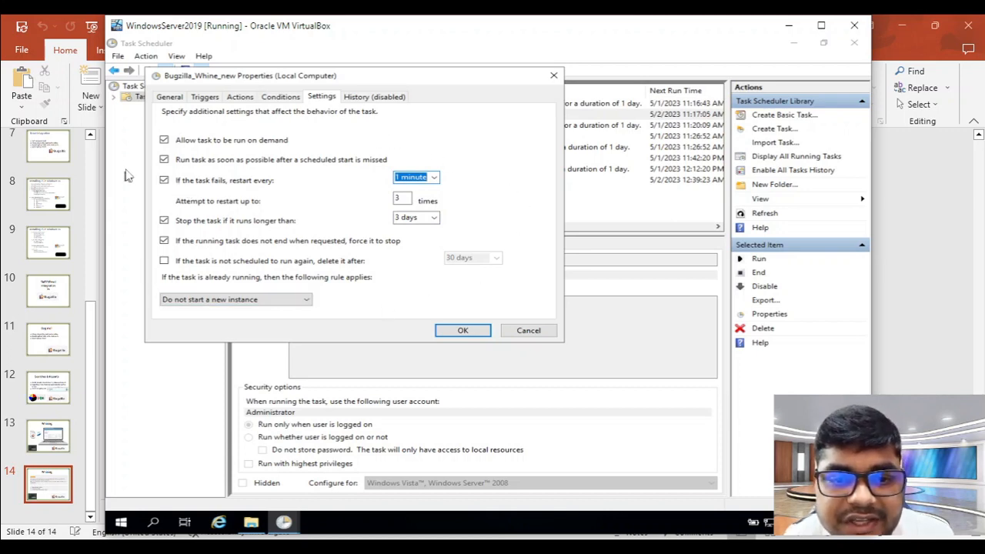
pyautogui.click(434, 179)
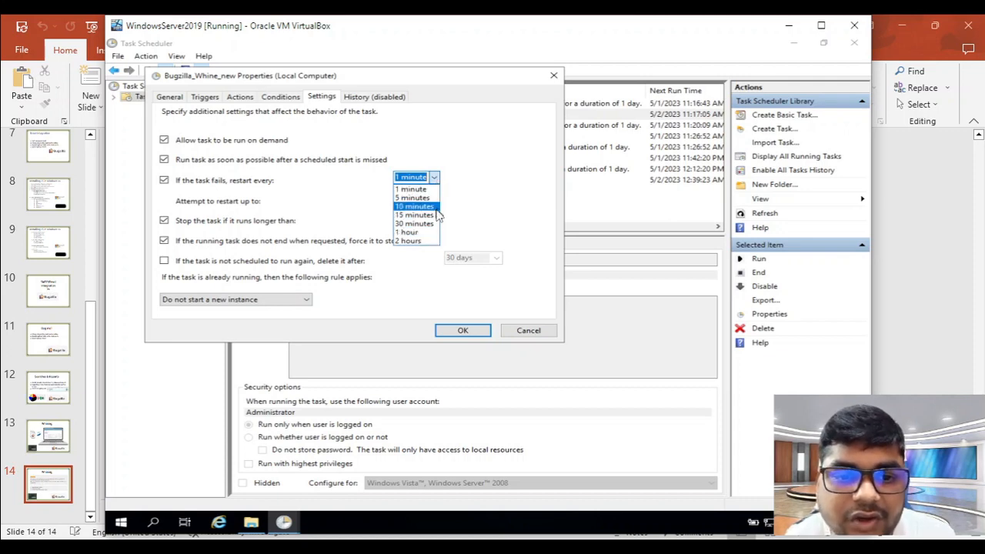
pyautogui.click(501, 196)
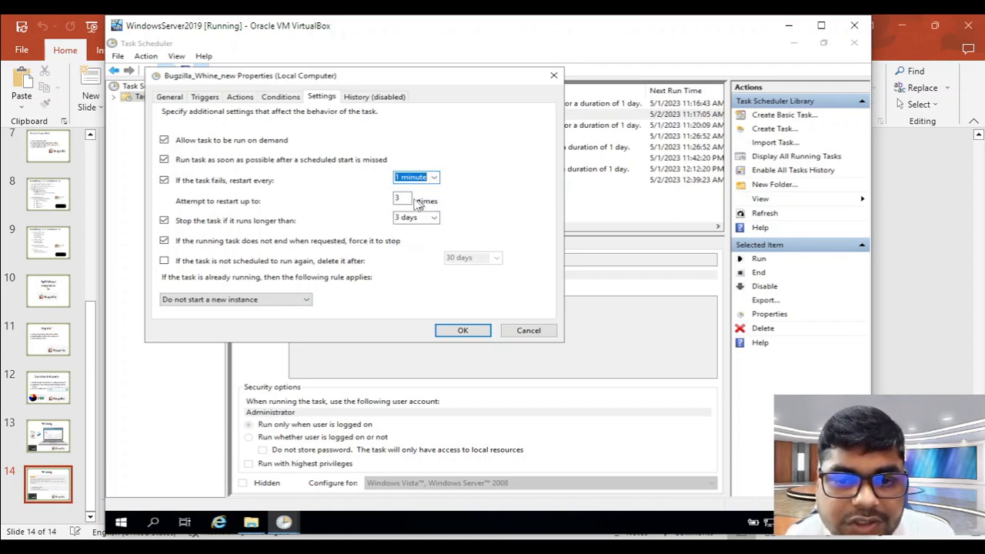
pyautogui.click(434, 178)
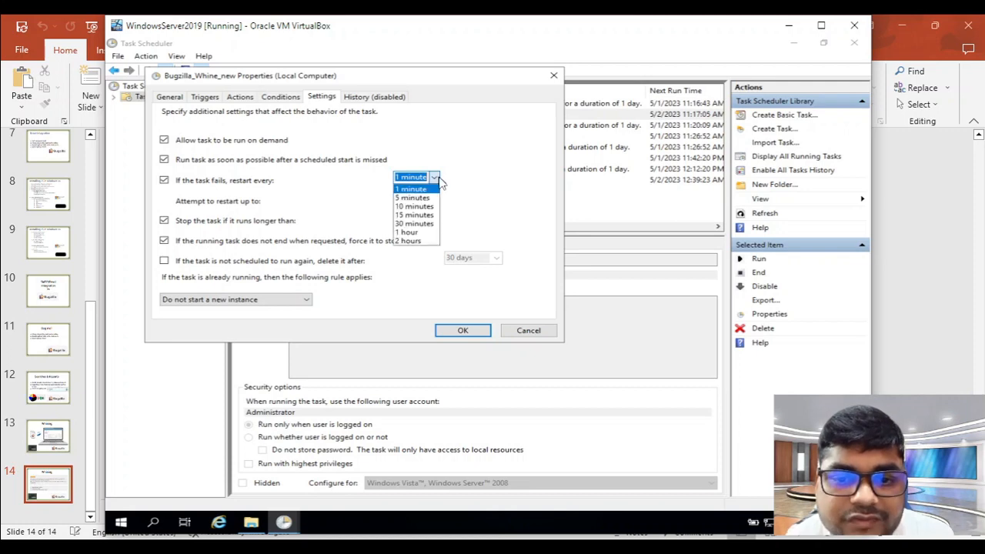
pyautogui.click(422, 223)
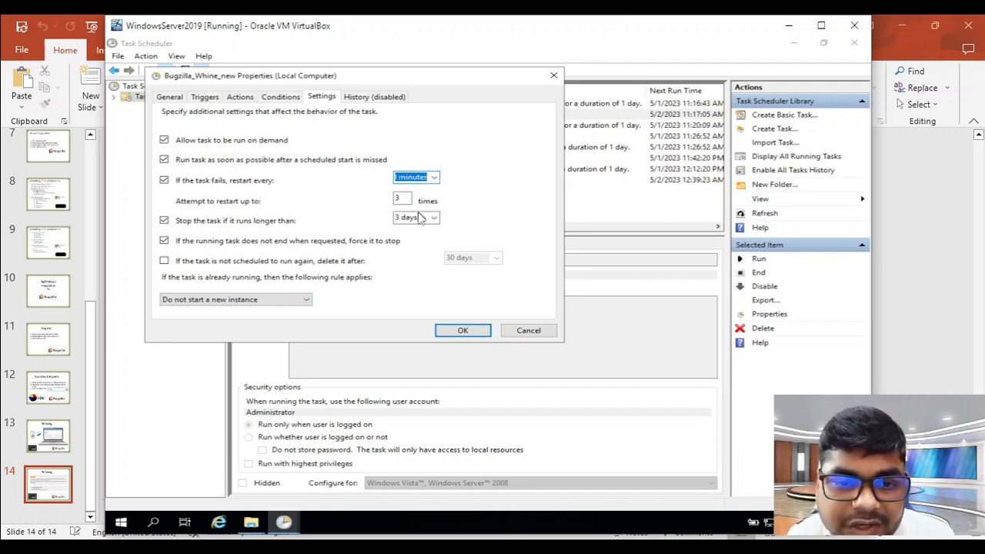
pyautogui.press('Tab')
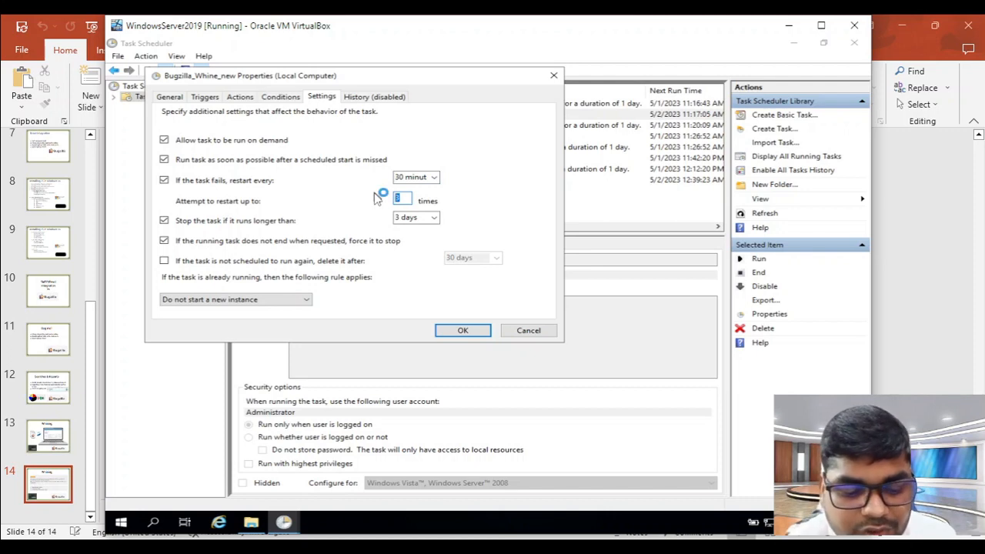
pyautogui.write('10')
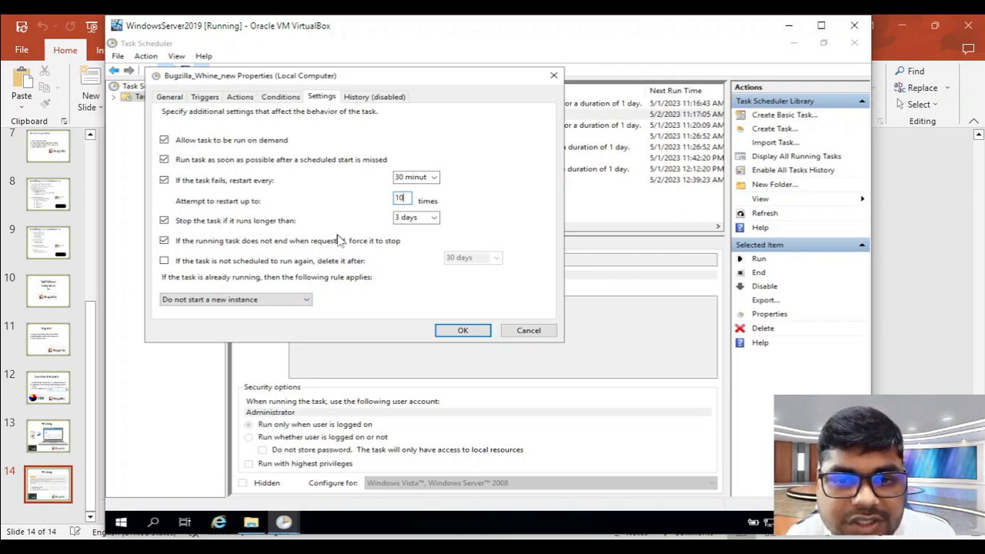
# Step: Review the task's conditions, program action, daily trigger and general security options before saving
pyautogui.click(281, 97)
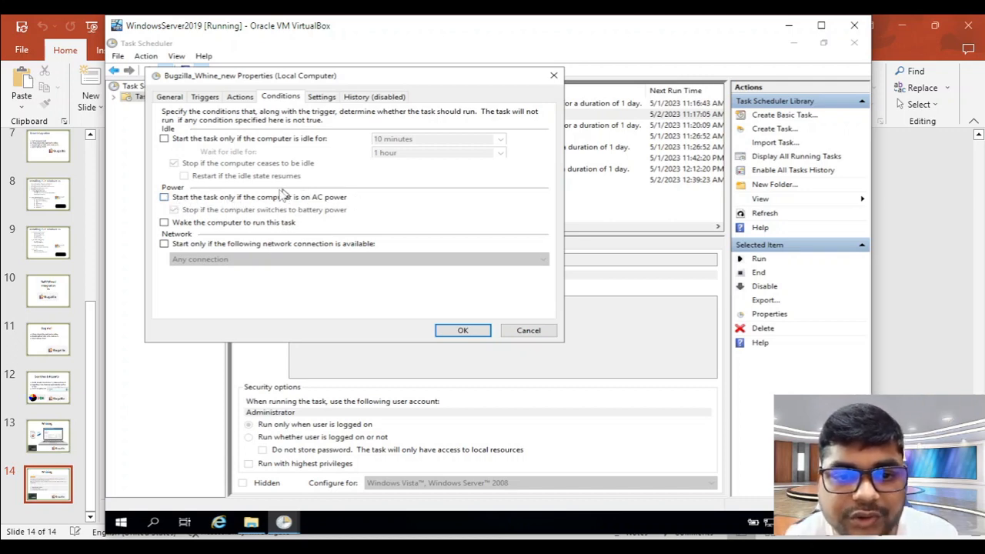
pyautogui.click(239, 98)
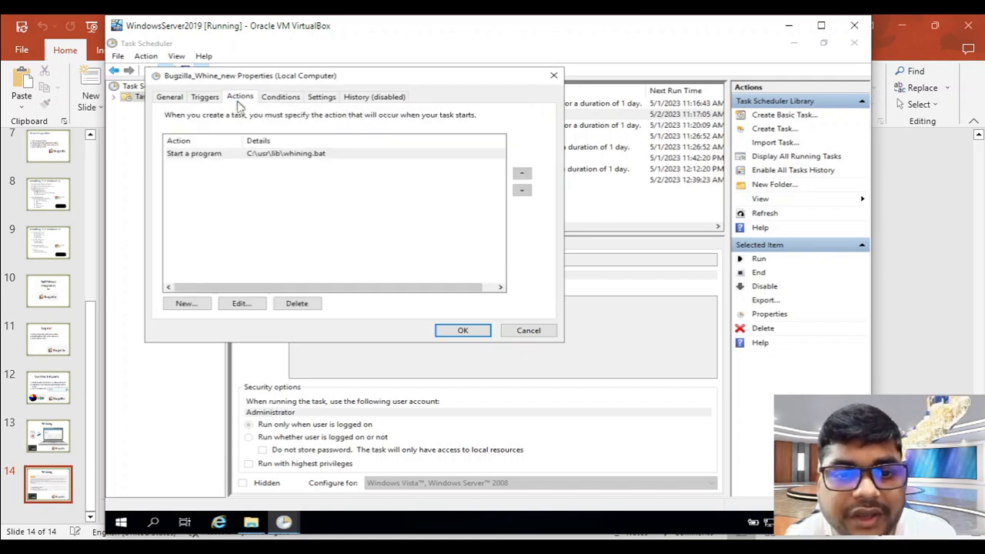
pyautogui.click(277, 156)
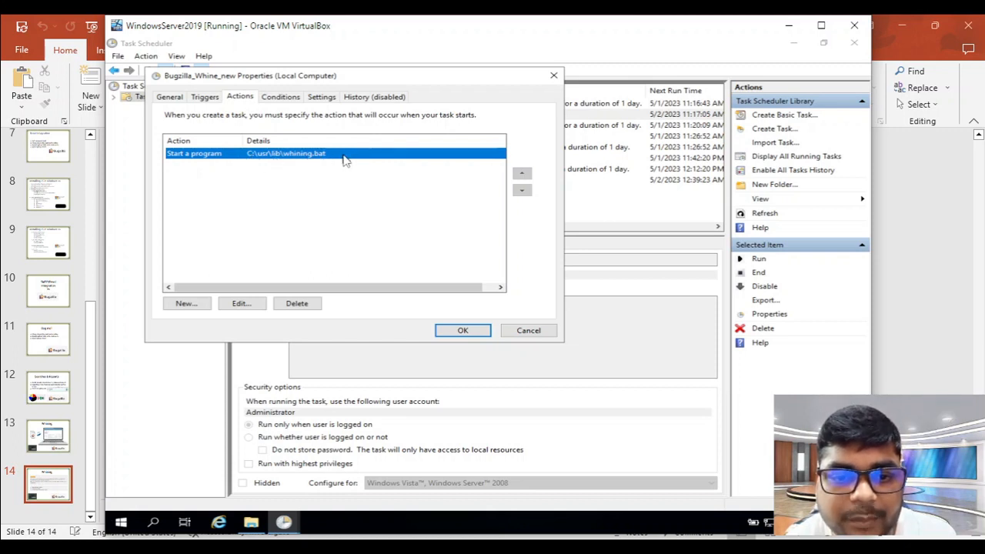
pyautogui.click(205, 97)
pyautogui.click(293, 158)
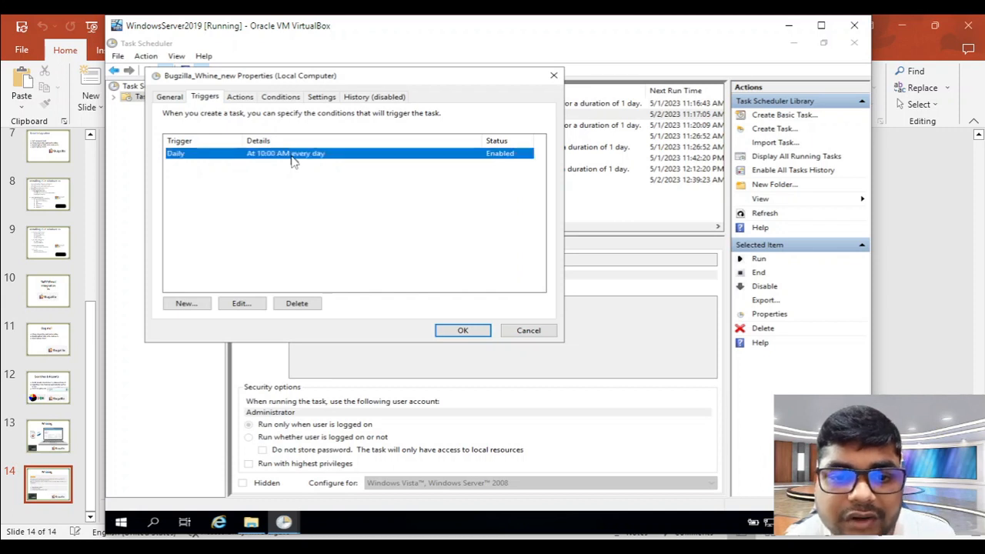
pyautogui.click(171, 98)
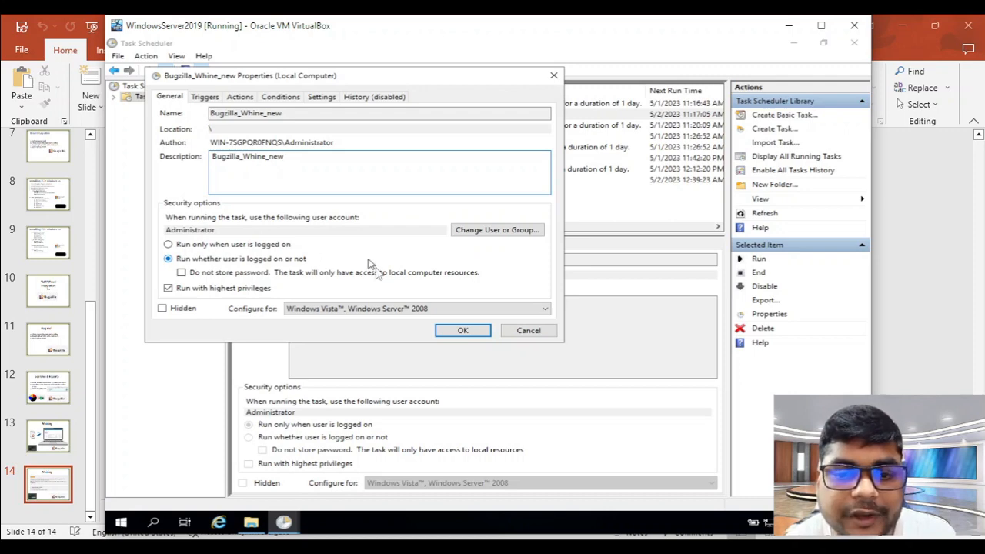
# Step: Save the Bugzilla_Whine_new properties, entering the Administrator account password to authorize the task
pyautogui.click(462, 331)
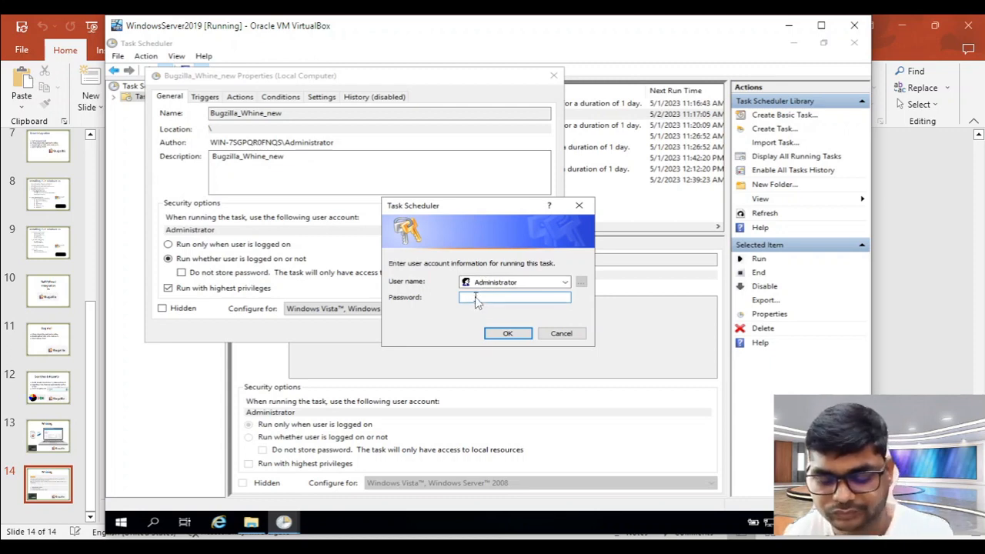
pyautogui.write('•••')
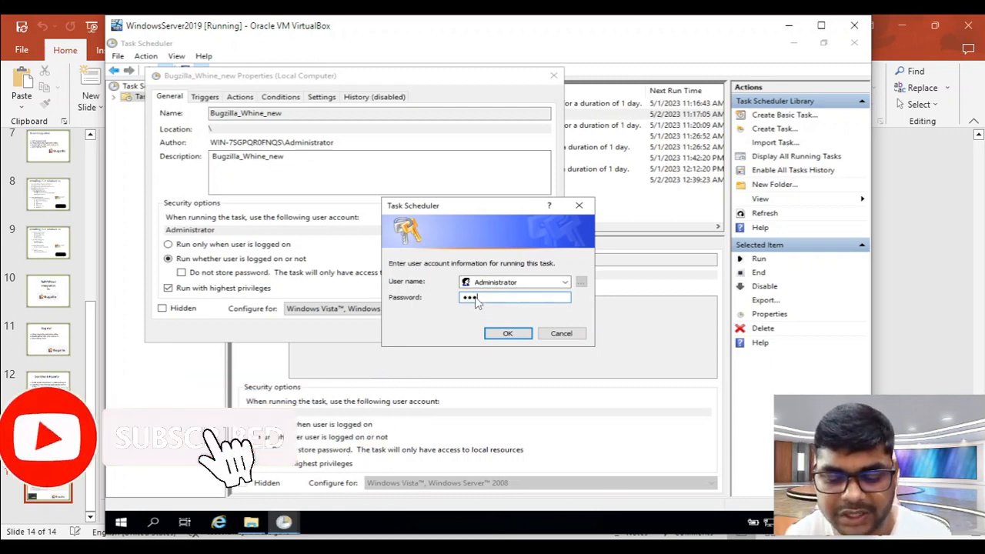
pyautogui.write('•••••')
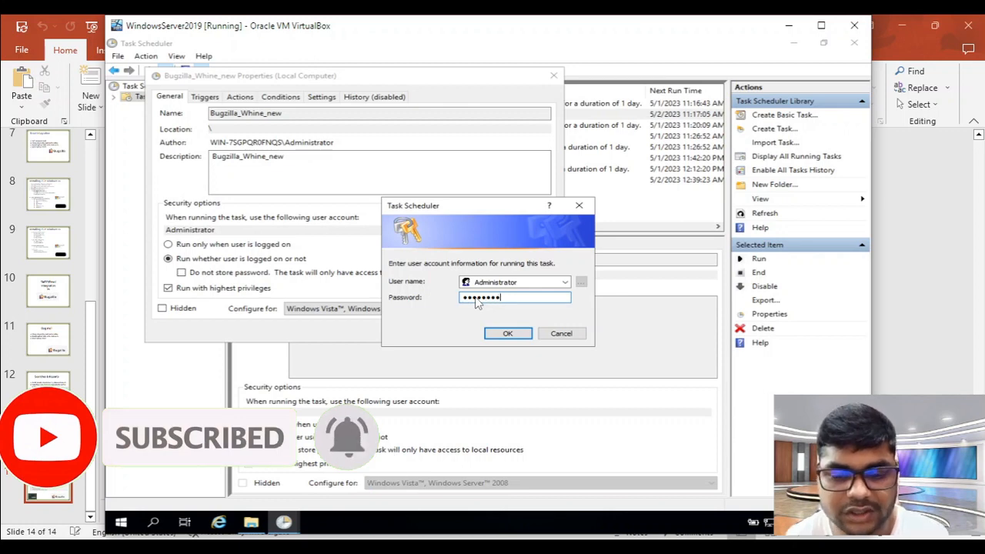
pyautogui.write('••')
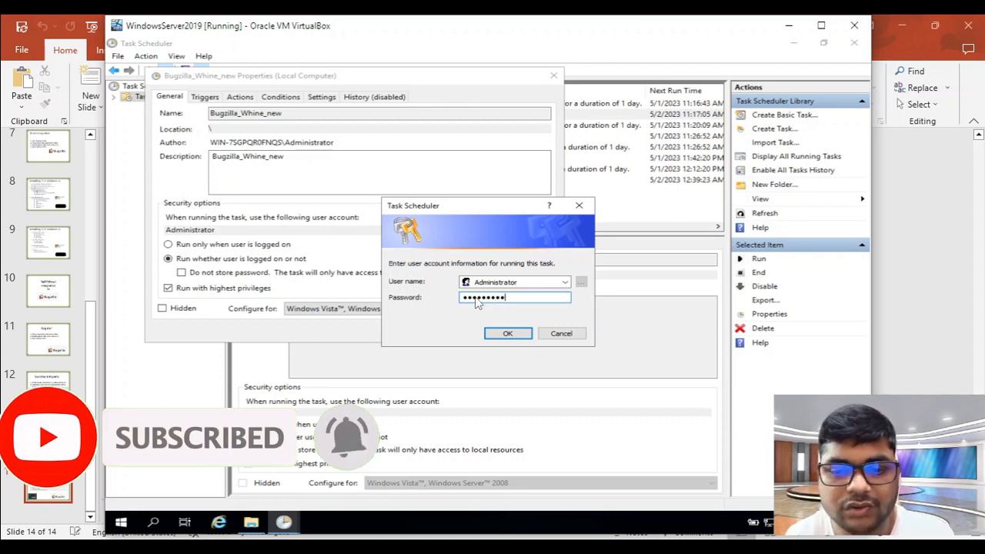
pyautogui.click(507, 334)
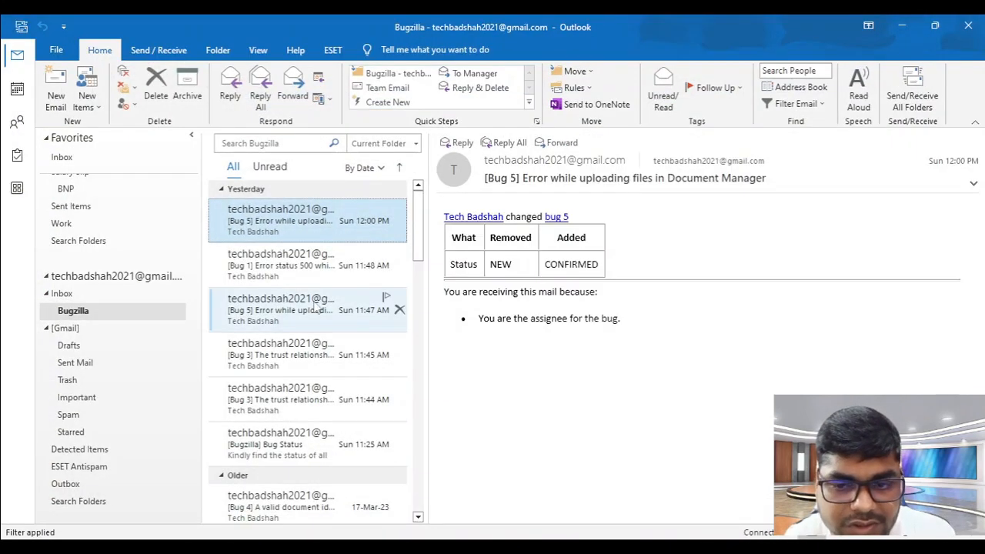
# Step: Check the newest message in Outlook's Bugzilla folder and return to Task Scheduler
pyautogui.click(86, 314)
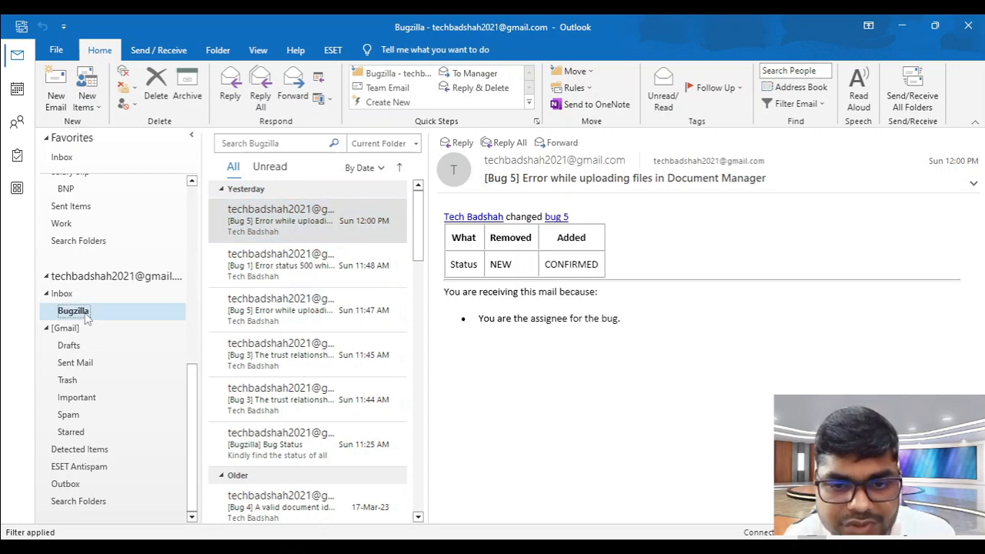
pyautogui.click(293, 222)
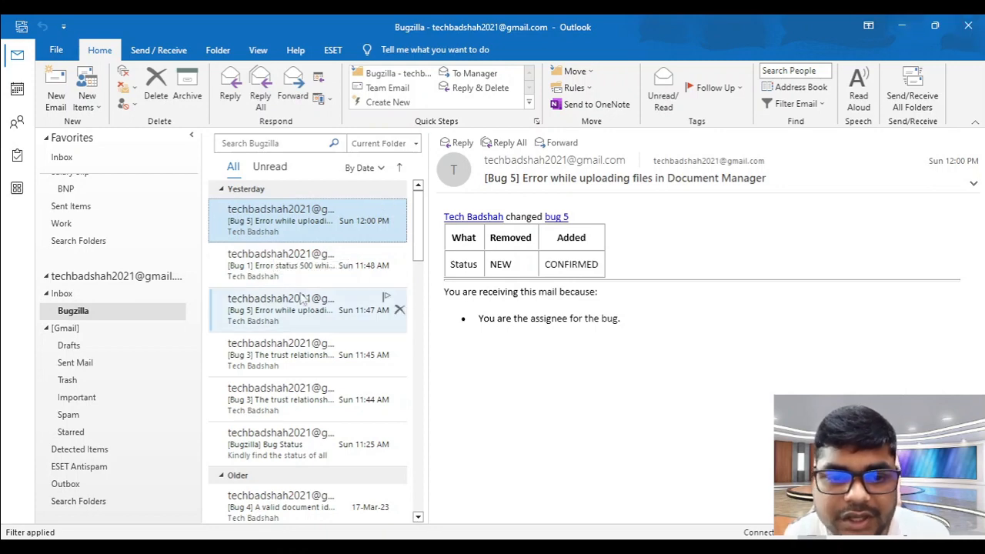
pyautogui.click(903, 25)
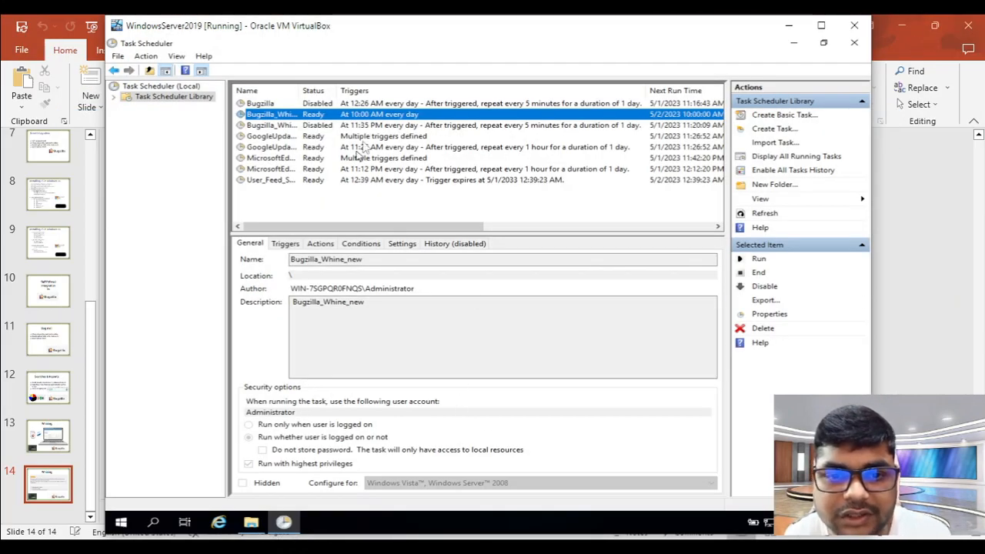
# Step: Run the Bugzilla_Whine_new task on demand
pyautogui.rightClick(313, 114)
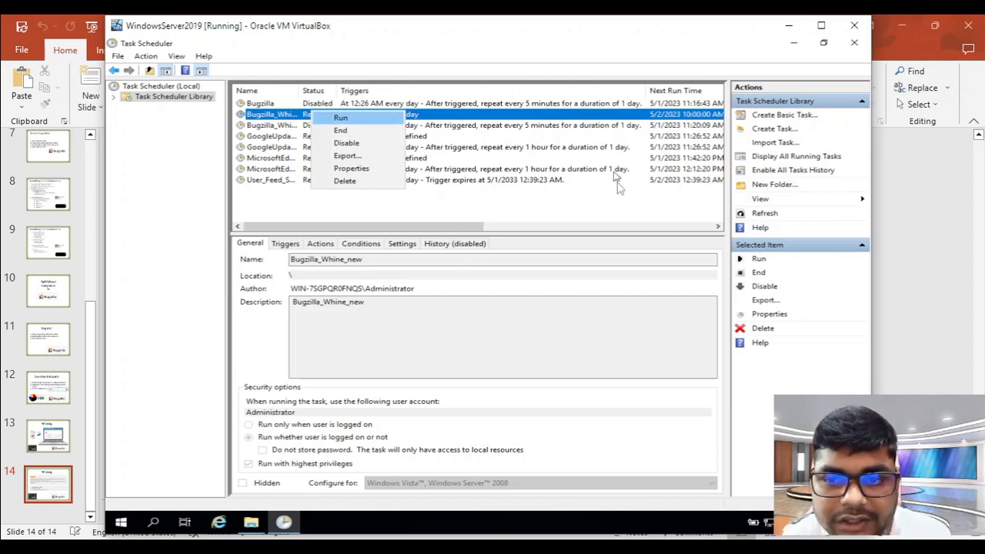
pyautogui.click(451, 227)
pyautogui.moveTo(451, 227); pyautogui.dragTo(589, 238)
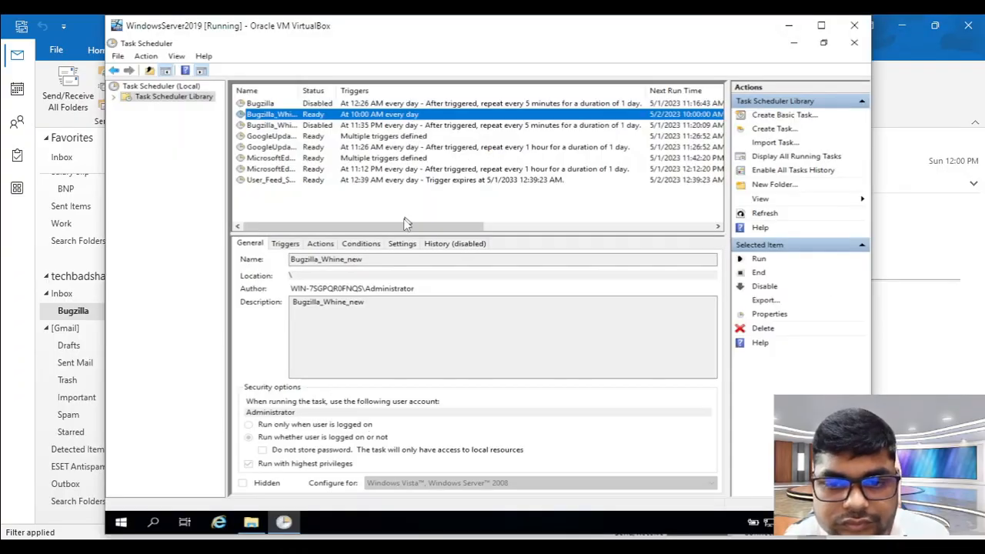
pyautogui.rightClick(394, 120)
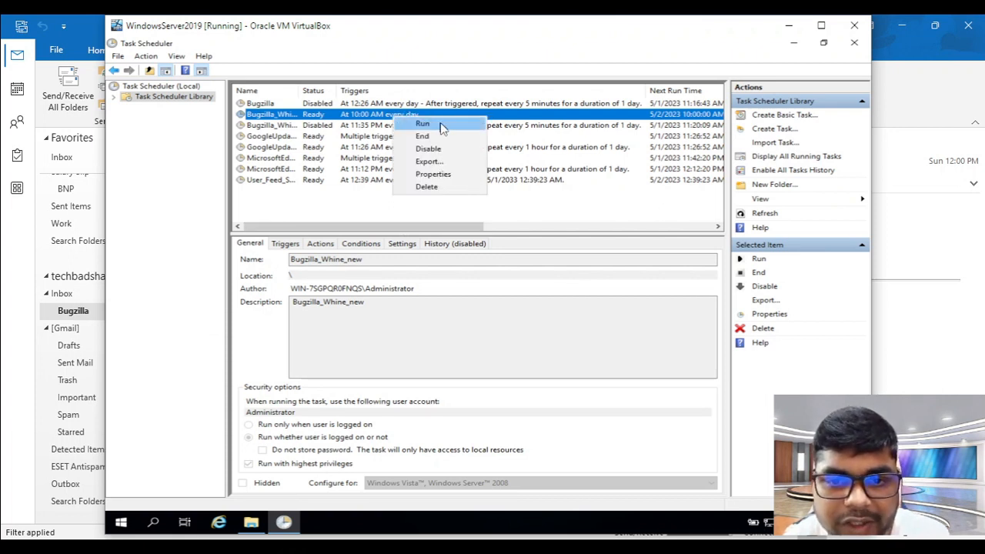
pyautogui.click(373, 119)
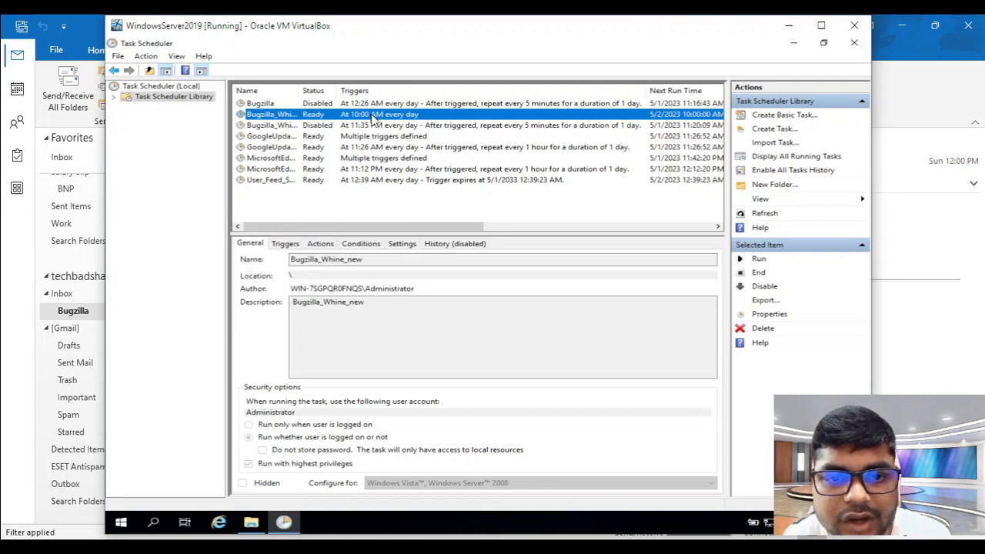
pyautogui.rightClick(373, 118)
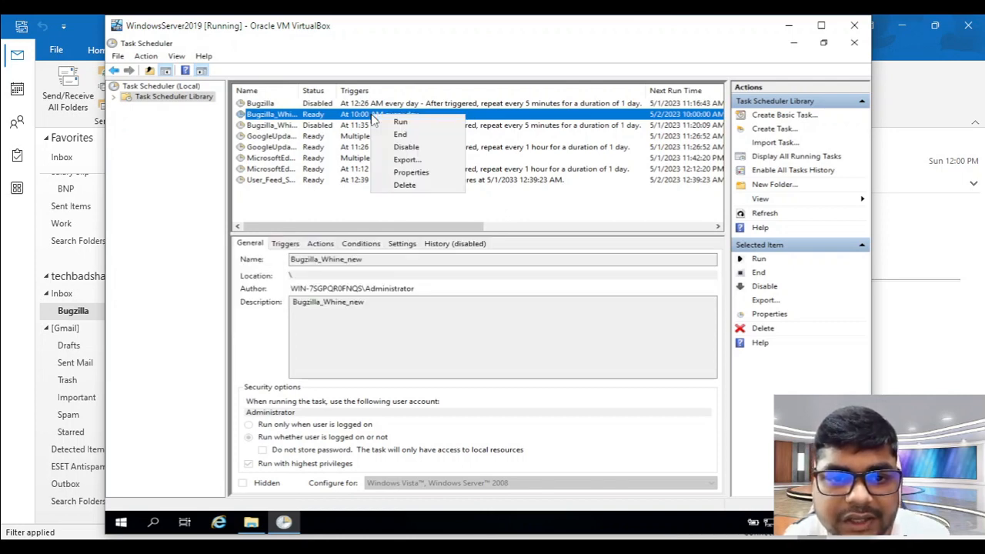
pyautogui.click(353, 232)
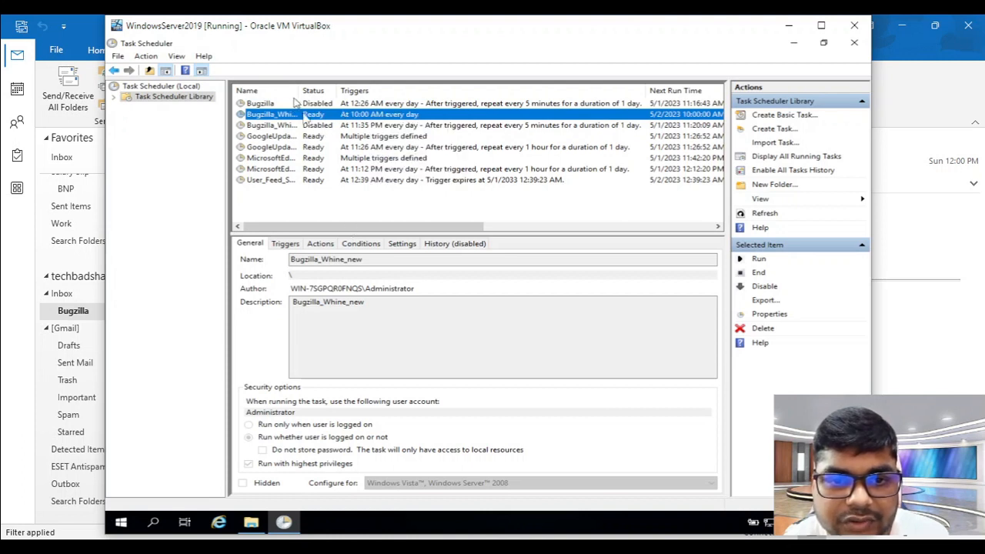
pyautogui.rightClick(329, 116)
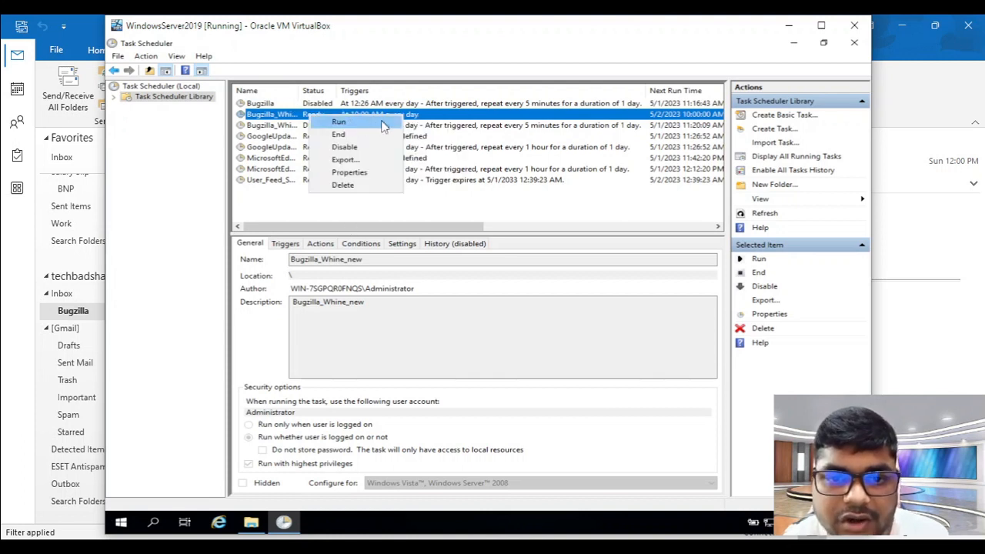
pyautogui.click(383, 124)
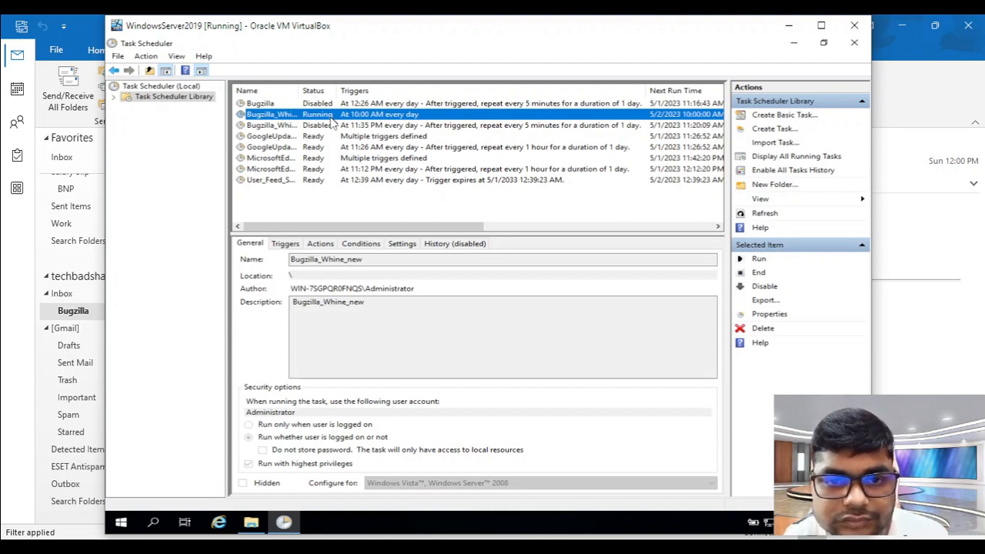
# Step: Refresh the task list and select Bugzilla_Whine_new to check its status
pyautogui.rightClick(350, 220)
pyautogui.click(385, 268)
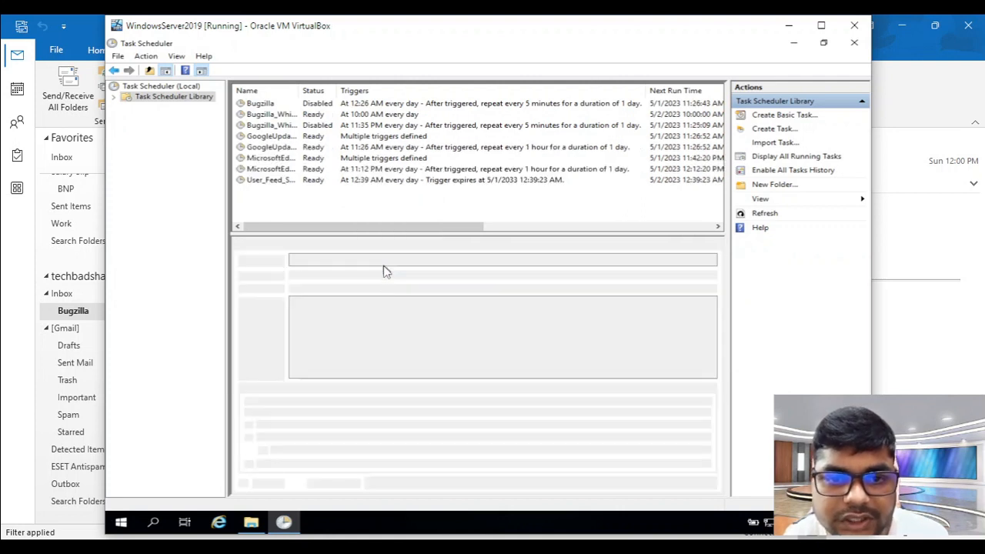
pyautogui.click(316, 114)
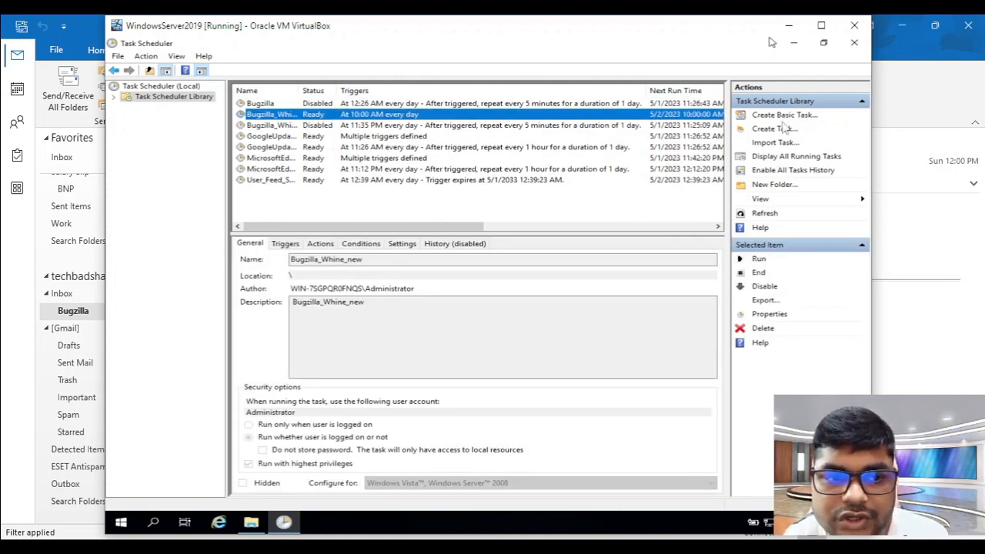
# Step: Switch to Outlook's Bugzilla folder and send and receive mail for all folders
pyautogui.click(922, 305)
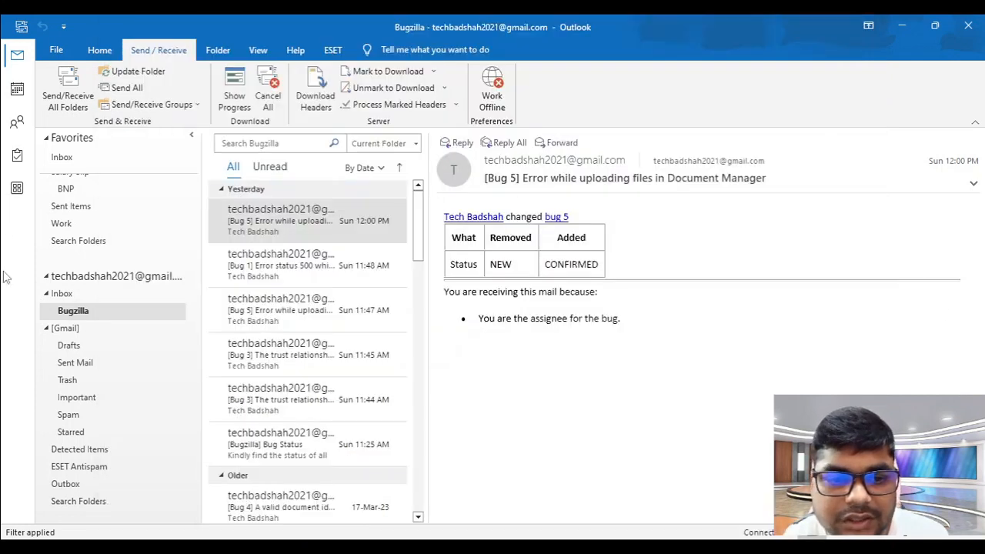
pyautogui.click(100, 313)
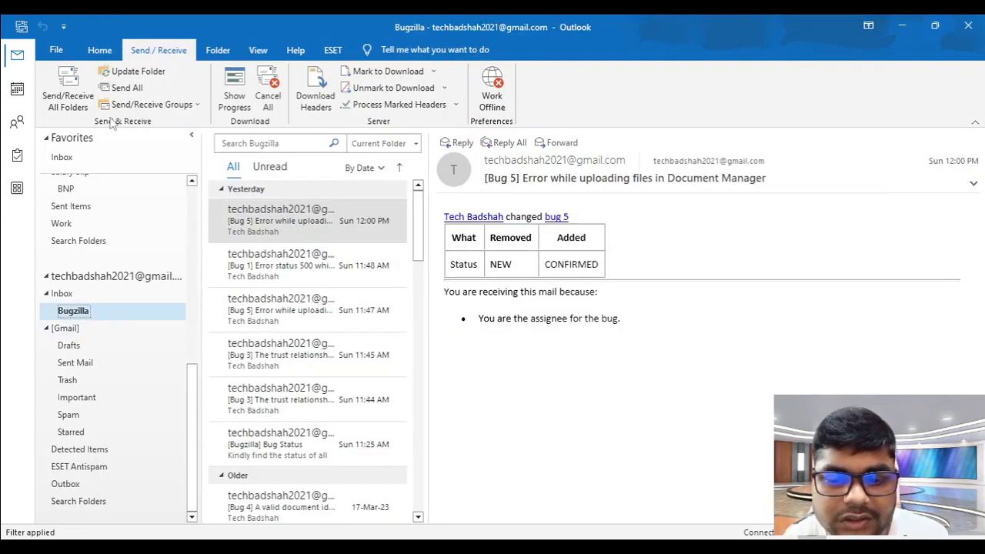
pyautogui.click(68, 91)
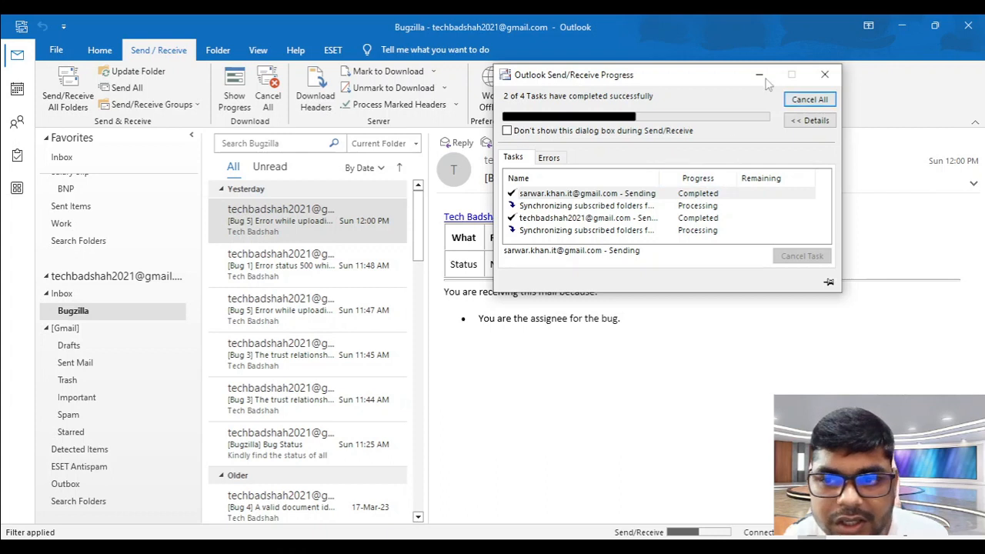
# Step: Minimize the send/receive progress window and open the newest [Bugzilla] Bug Status message from the Bugzilla folder
pyautogui.click(764, 79)
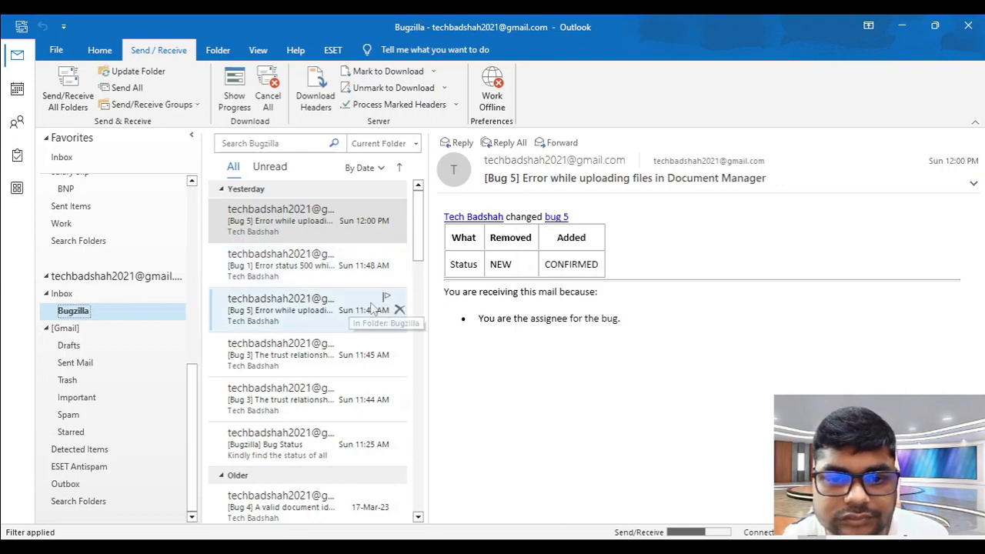
pyautogui.click(295, 222)
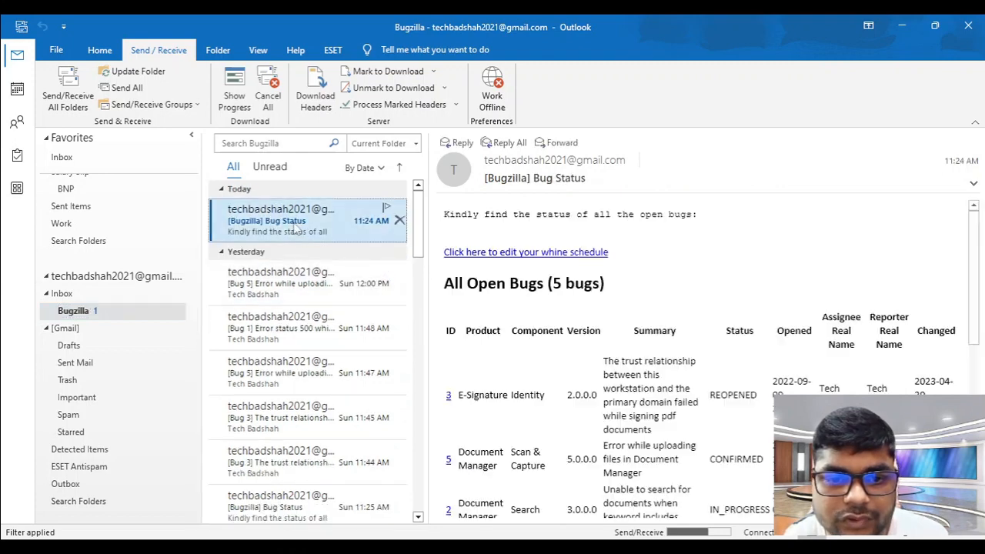
pyautogui.doubleClick(295, 221)
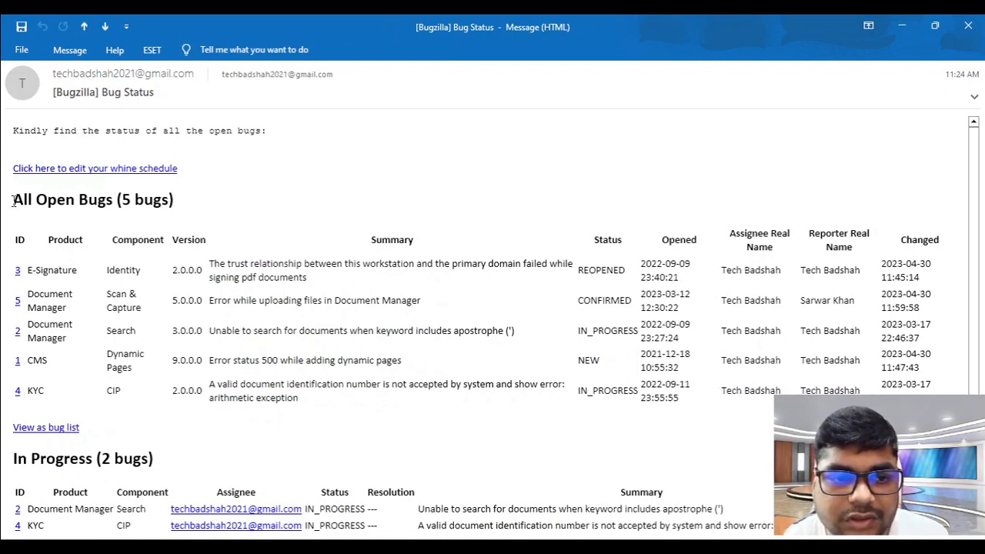
# Step: Examine the email's All Open Bugs section, its In Progress section and the introductory text
pyautogui.moveTo(13, 200); pyautogui.dragTo(222, 201)
pyautogui.click(366, 207)
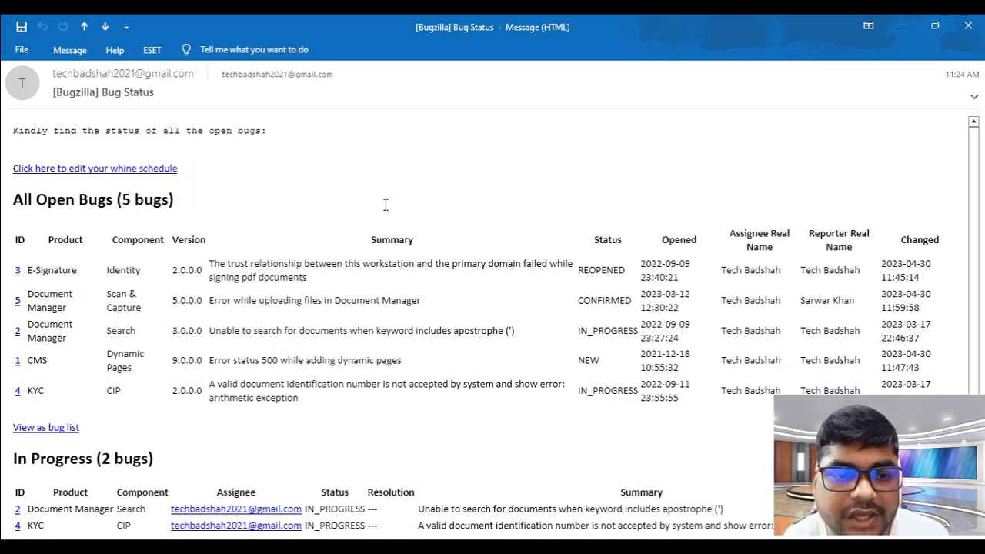
pyautogui.scroll(-1, 385, 205)
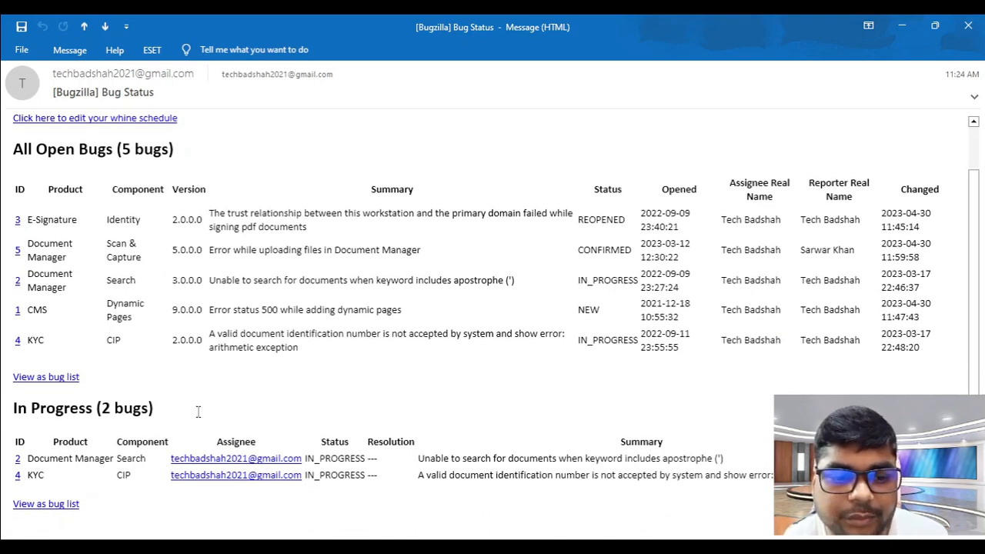
pyautogui.moveTo(198, 412); pyautogui.dragTo(11, 410)
pyautogui.click(30, 115)
pyautogui.scroll(1, 30, 114)
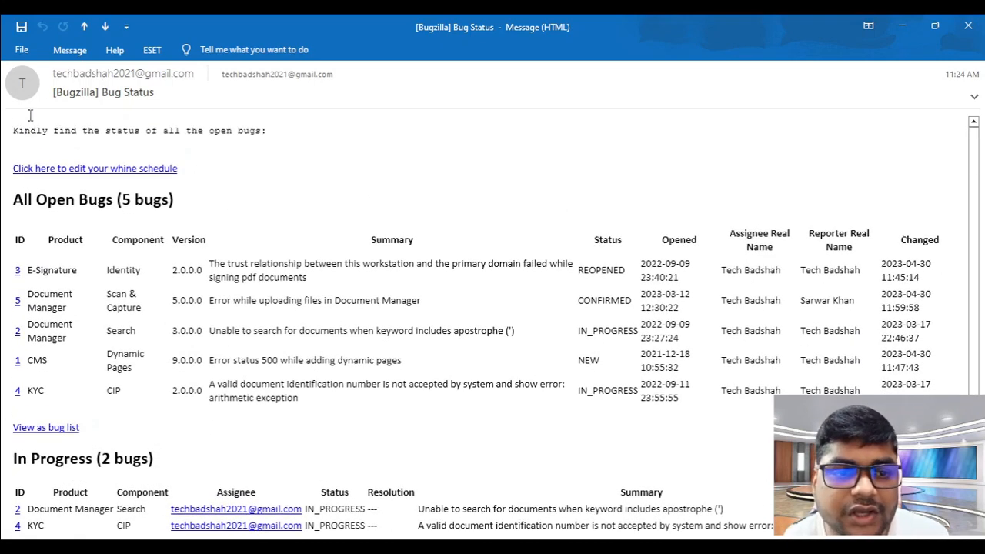
pyautogui.moveTo(13, 131); pyautogui.dragTo(266, 138)
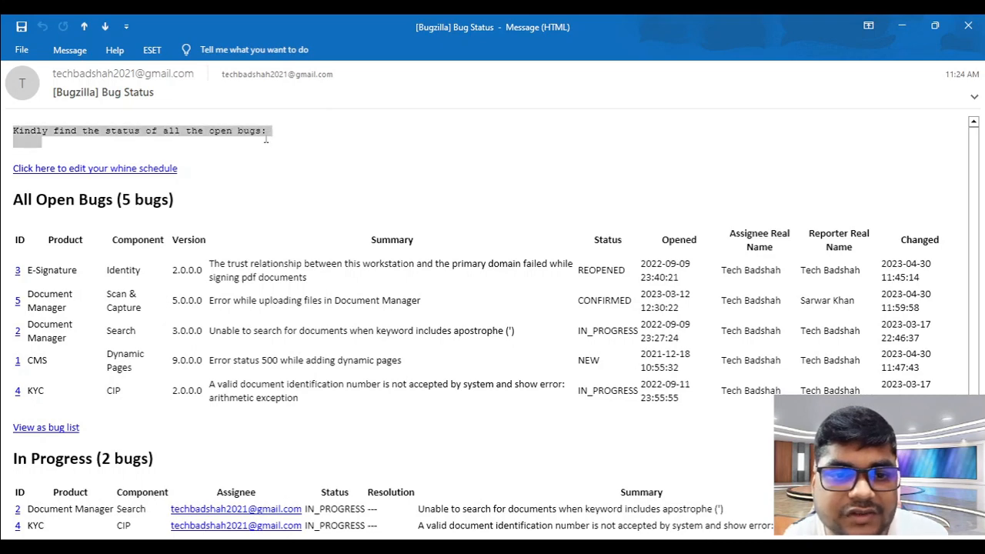
pyautogui.click(307, 135)
# Step: Switch to Bugzilla's Set up whining page in Chrome and compare the event's descriptive text with the email
pyautogui.click(475, 548)
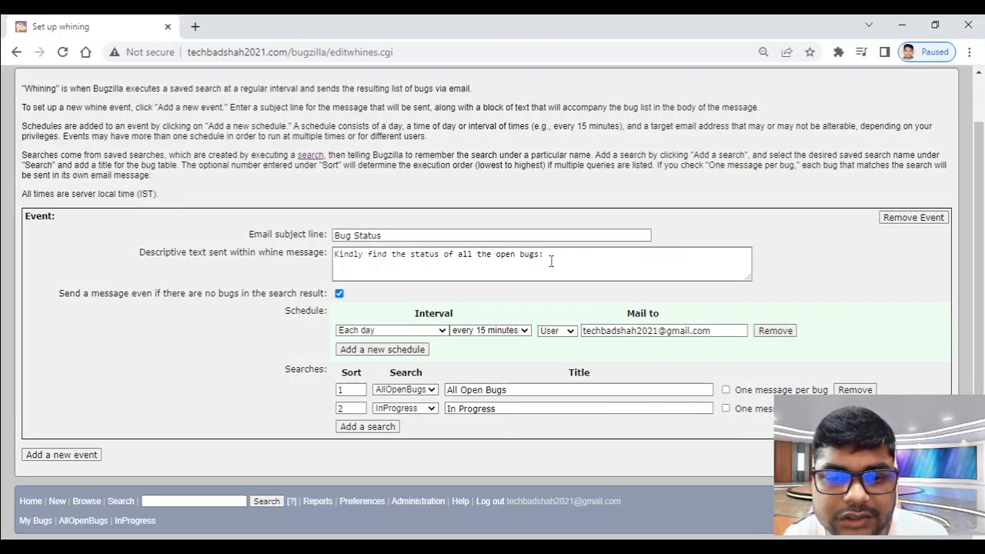
pyautogui.moveTo(551, 262); pyautogui.dragTo(297, 251)
pyautogui.click(509, 265)
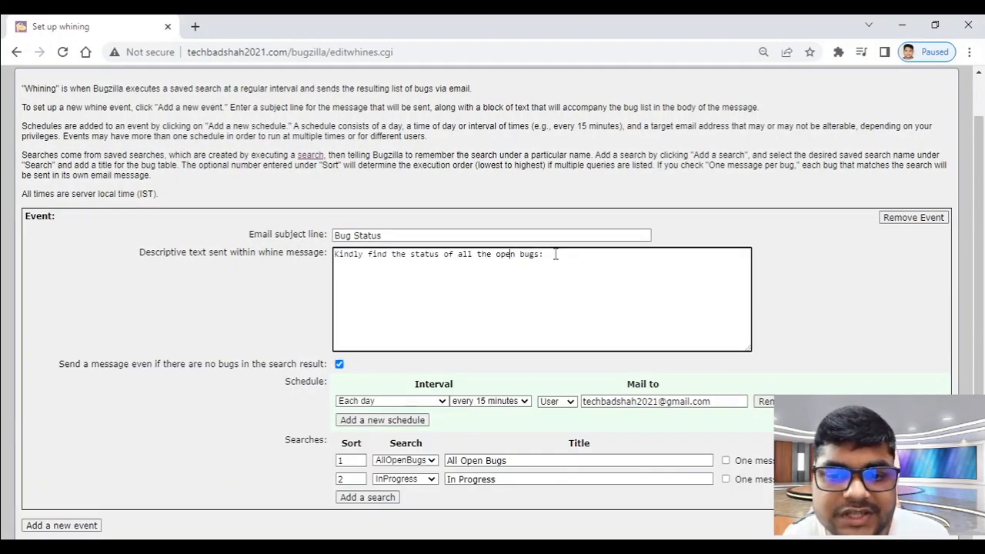
pyautogui.moveTo(570, 250); pyautogui.dragTo(228, 280)
pyautogui.click(227, 280)
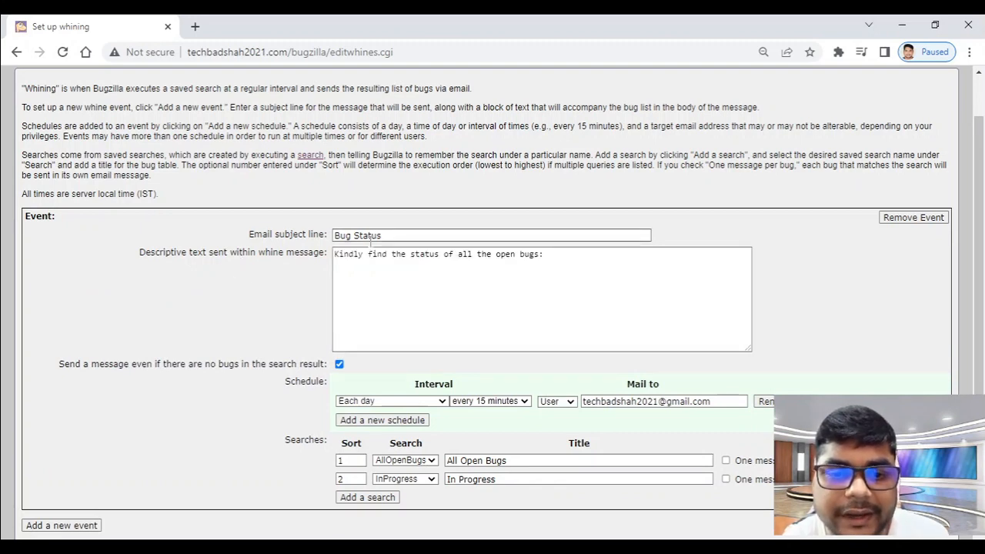
pyautogui.click(573, 273)
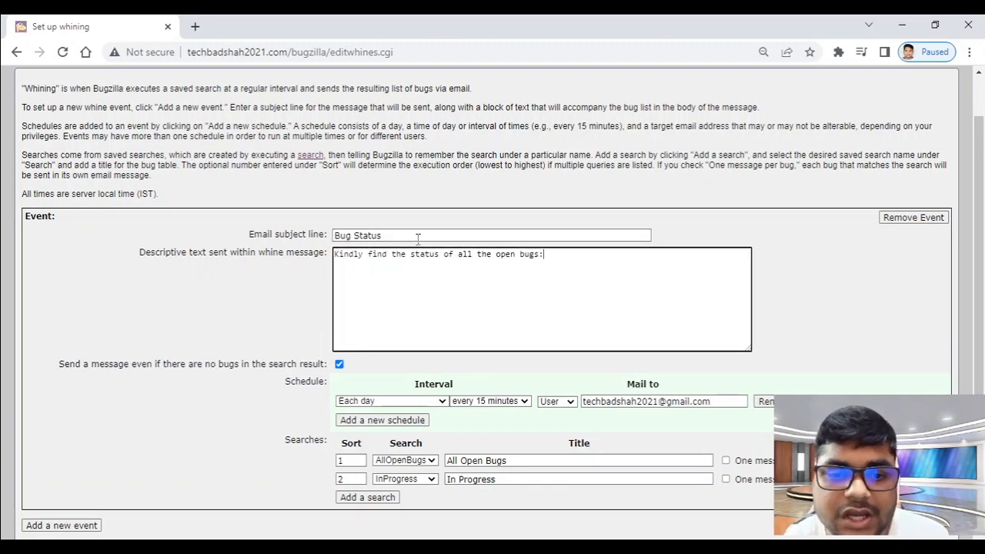
# Step: Check the whine event's email subject line and the titles of its two searches
pyautogui.moveTo(418, 236); pyautogui.dragTo(281, 236)
pyautogui.click(206, 286)
pyautogui.scroll(-2, 206, 286)
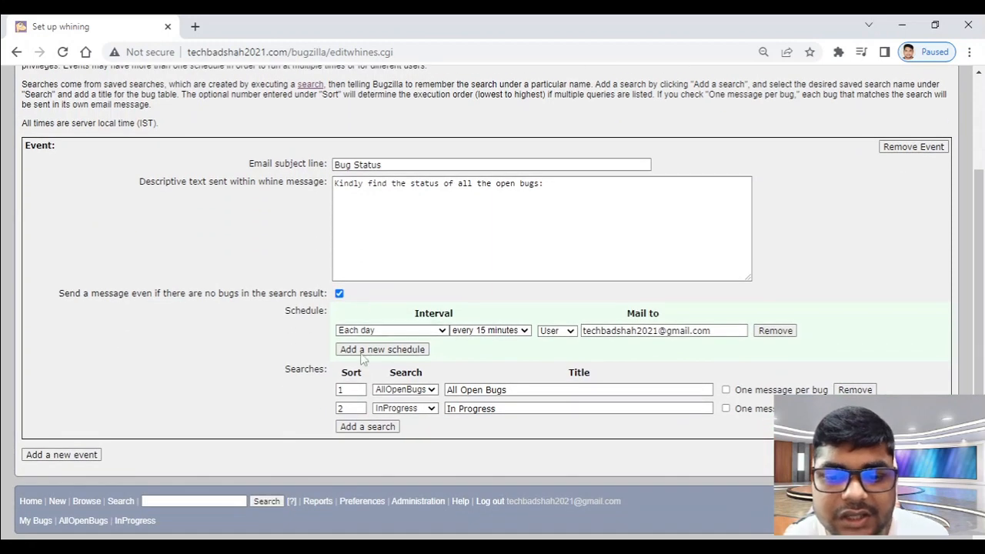
pyautogui.click(452, 410)
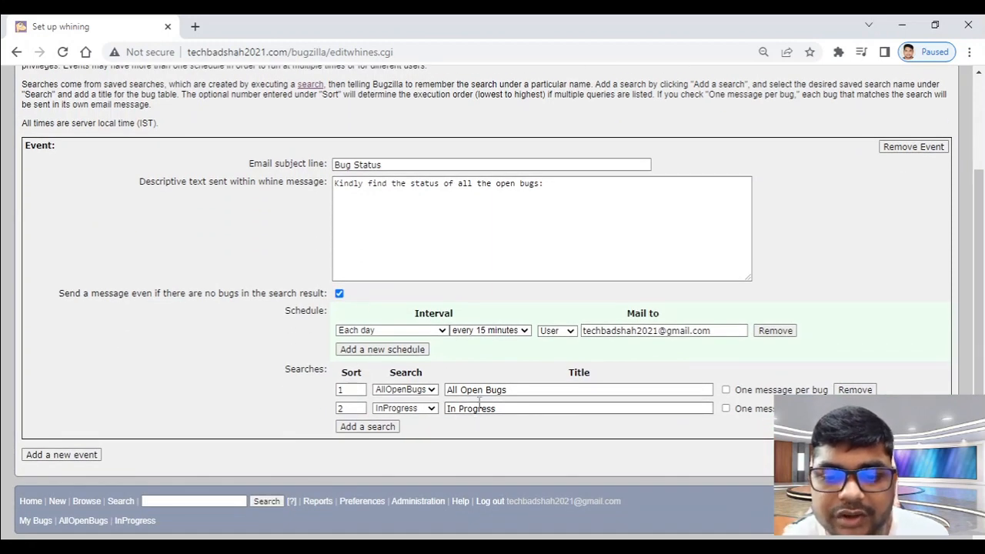
# Step: Minimize the browser to return to the Bug Status email and review both bug tables
pyautogui.click(900, 24)
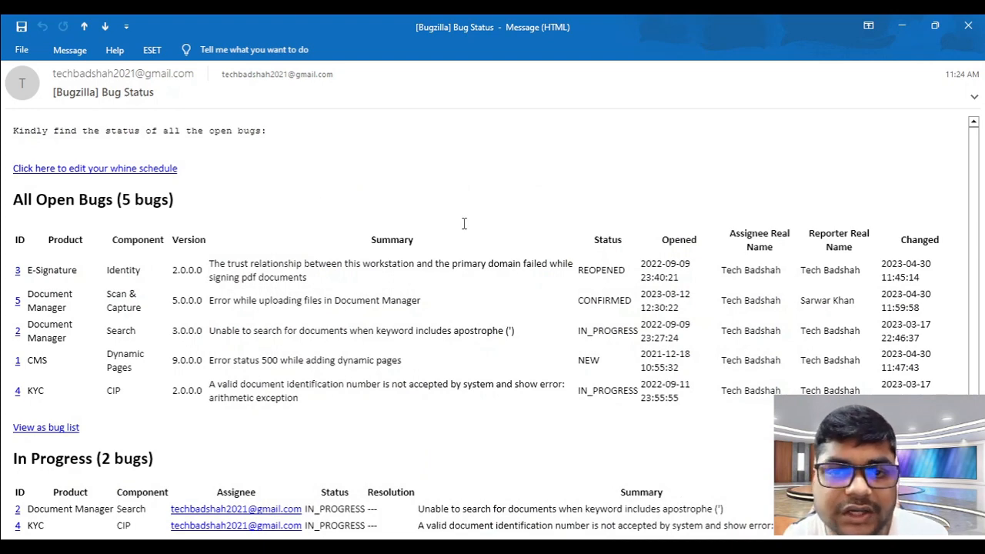
pyautogui.scroll(-2, 464, 224)
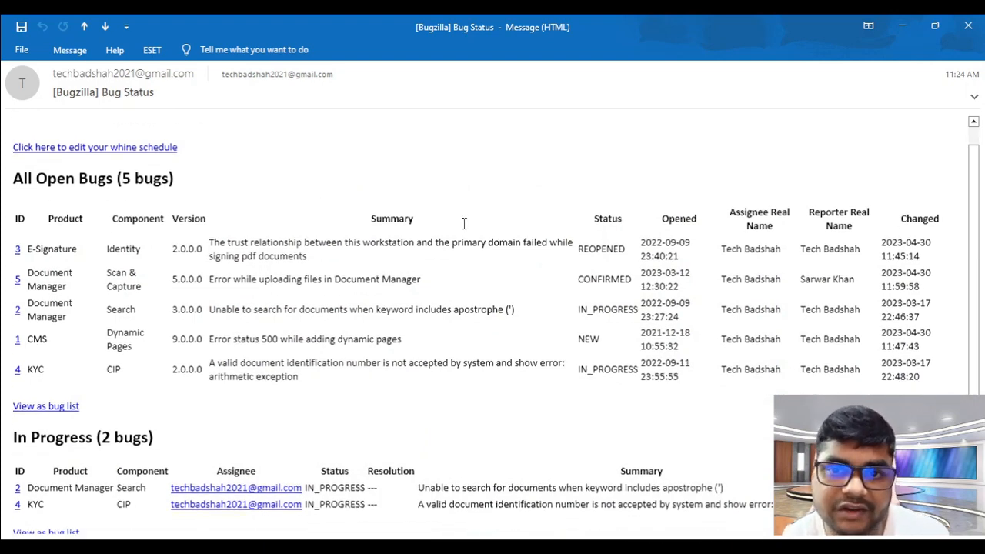
pyautogui.scroll(2, 464, 223)
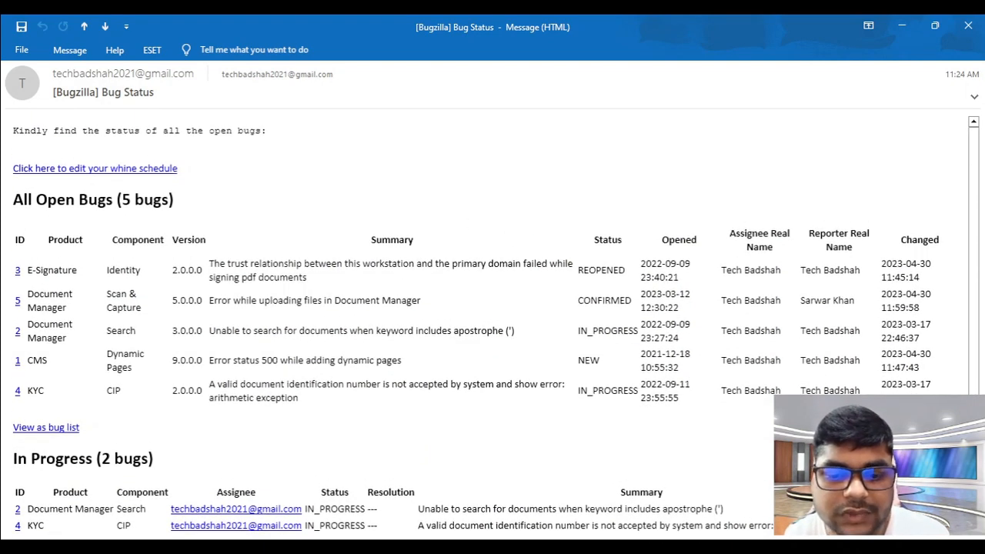
pyautogui.scroll(-2, 300, 270)
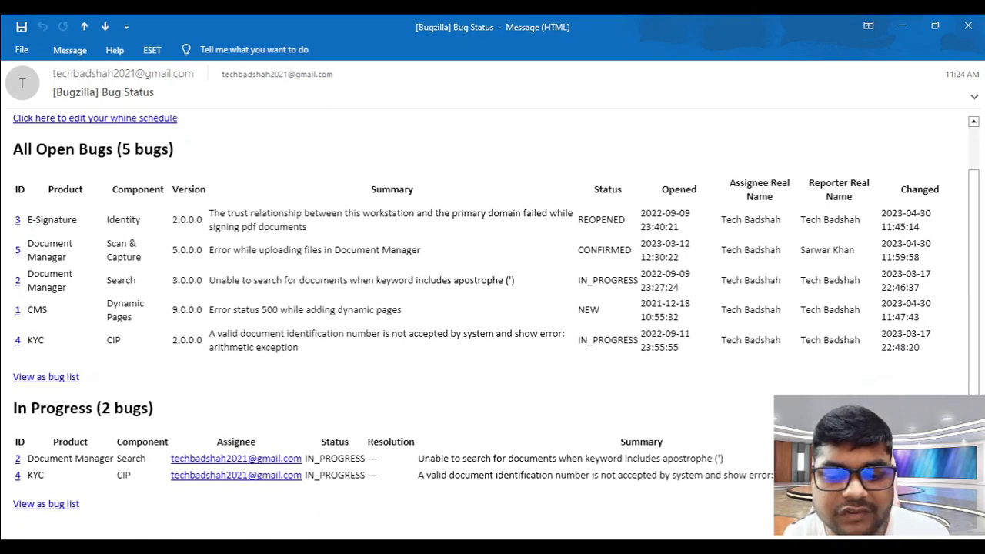
# Step: Check the Bugzilla_Whine_new task in Task Scheduler and return to the email's All Open Bugs table
pyautogui.hotkey('alt', 'Tab')
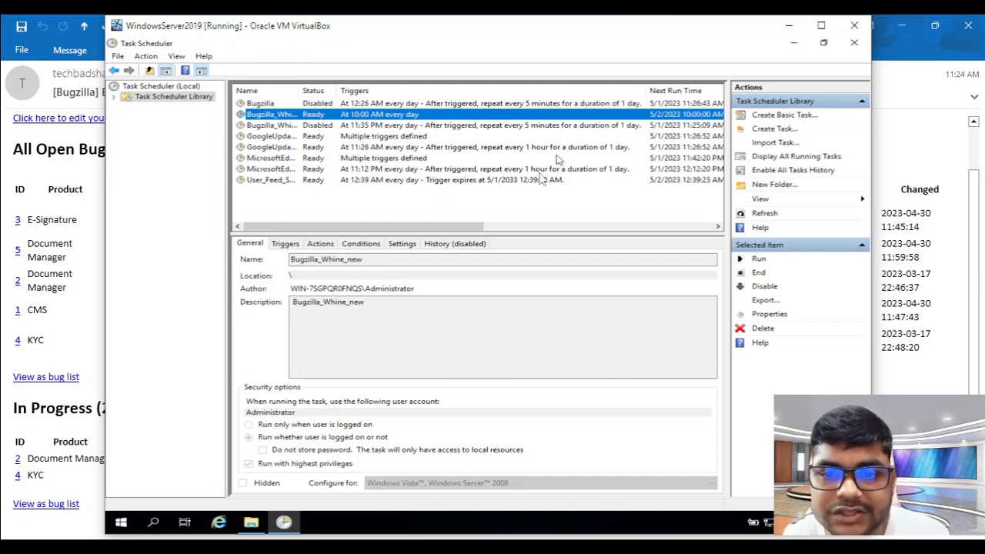
pyautogui.click(789, 25)
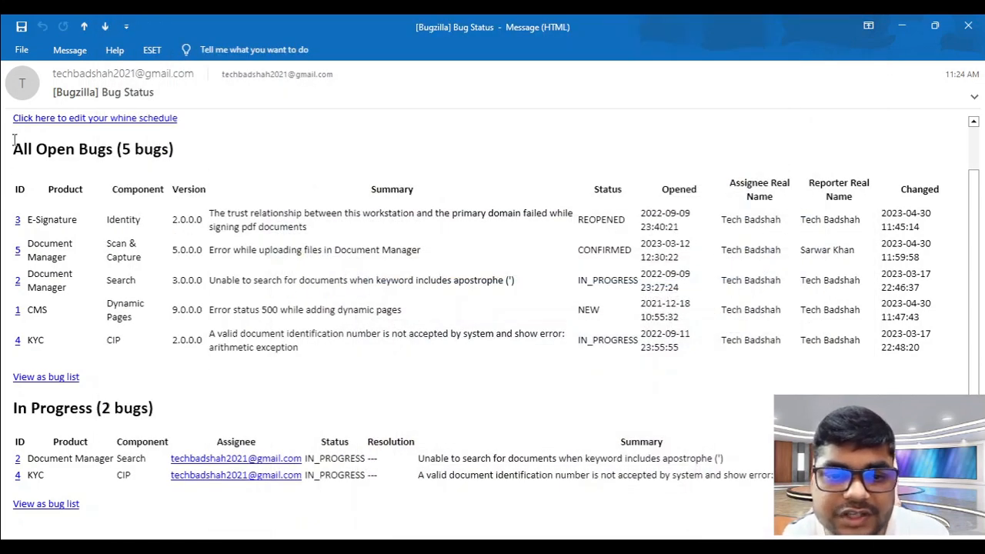
pyautogui.moveTo(14, 139); pyautogui.dragTo(891, 370)
pyautogui.click(892, 375)
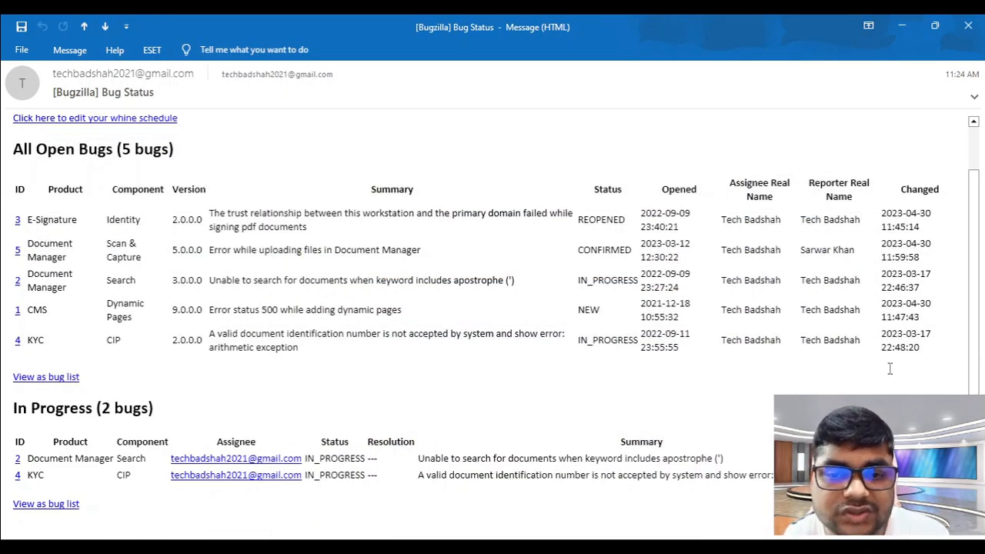
pyautogui.scroll(2, 886, 372)
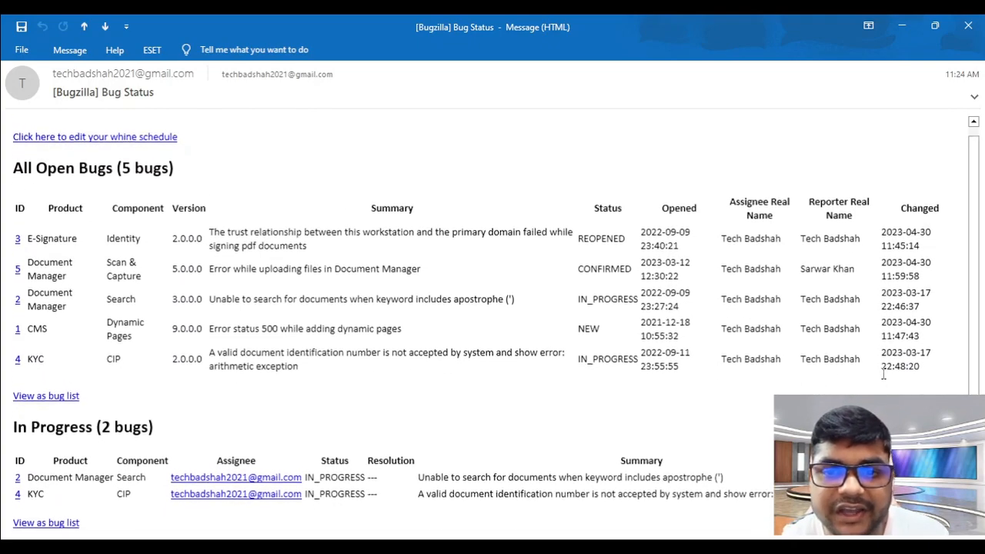